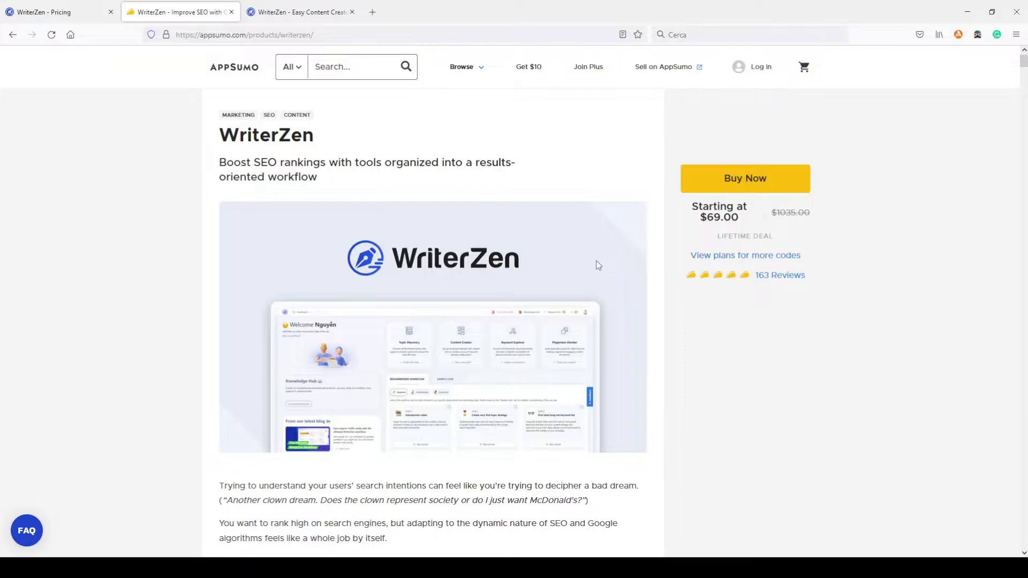
# - Review the WriterZen deal page down to the Single, Double and Multiple plan comparison
pyautogui.scroll(-10, 598, 265)
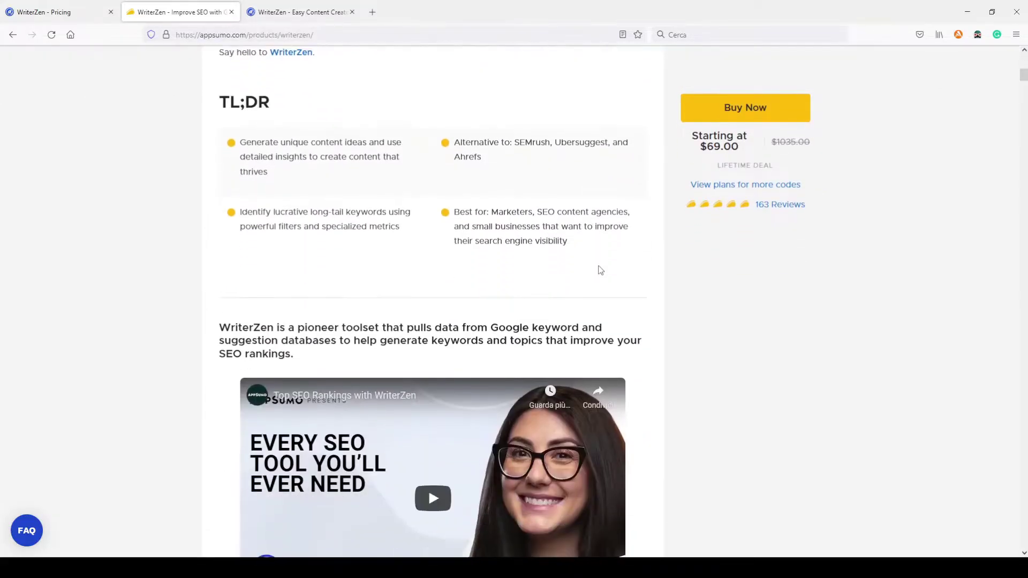
pyautogui.scroll(-18, 601, 270)
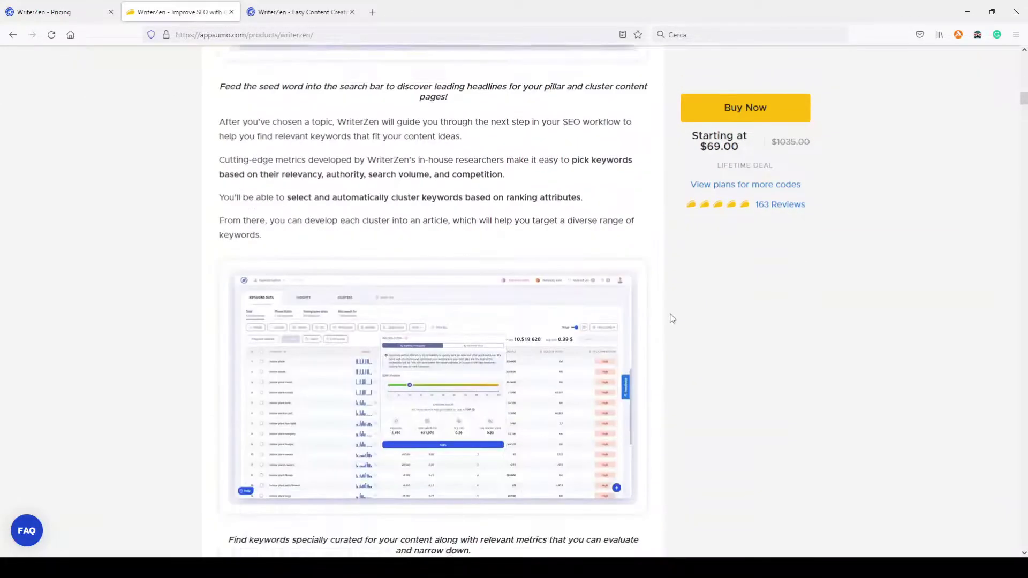
pyautogui.scroll(-20, 672, 319)
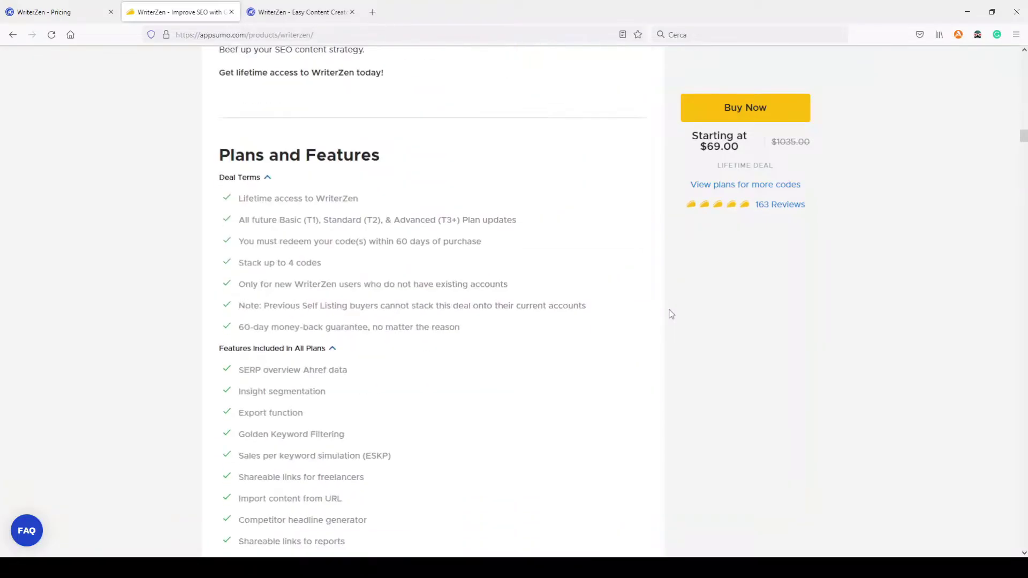
pyautogui.scroll(-5, 672, 314)
pyautogui.scroll(-5, 671, 313)
pyautogui.scroll(3, 670, 313)
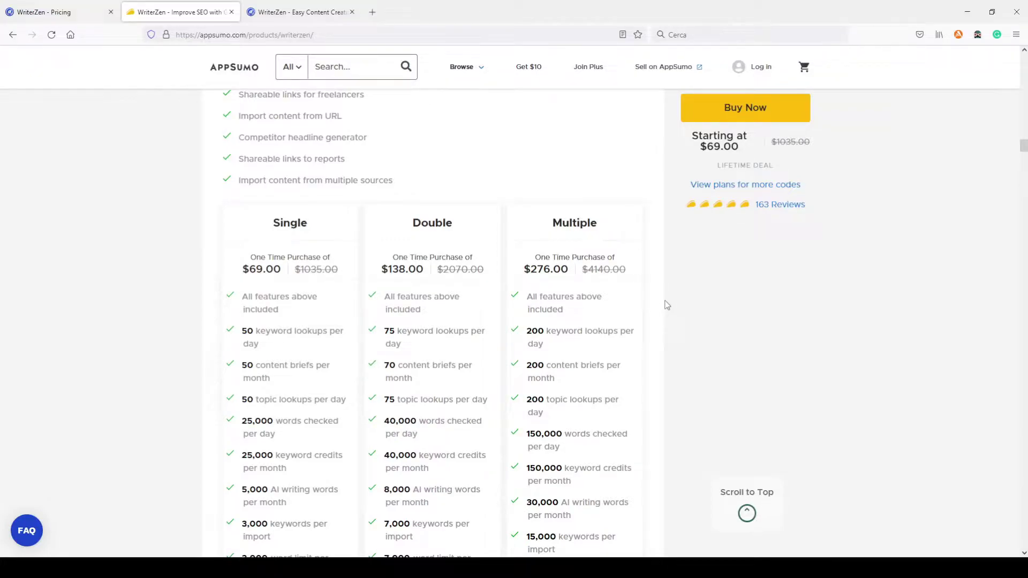
pyautogui.scroll(-3, 667, 305)
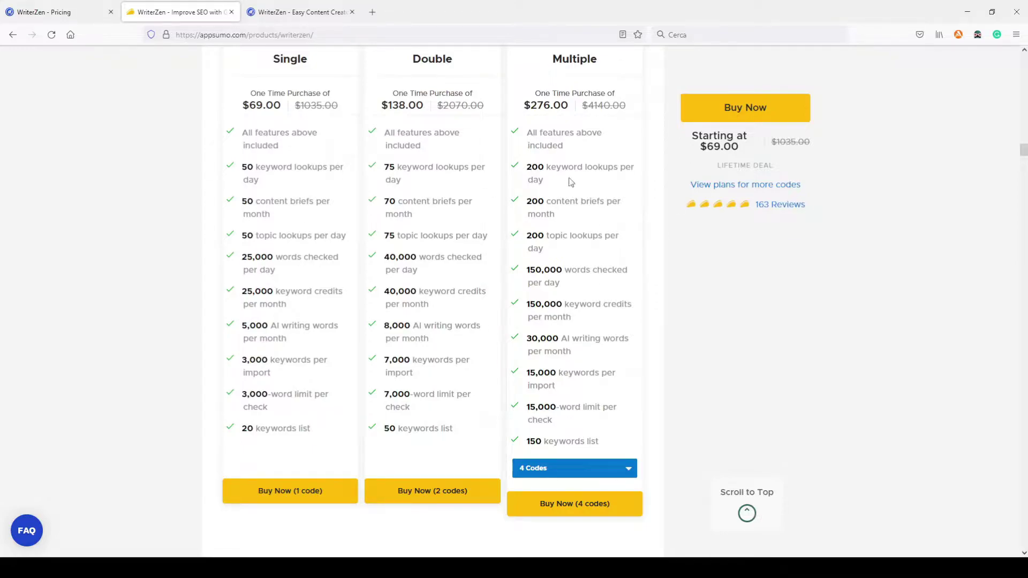
pyautogui.scroll(1, 571, 182)
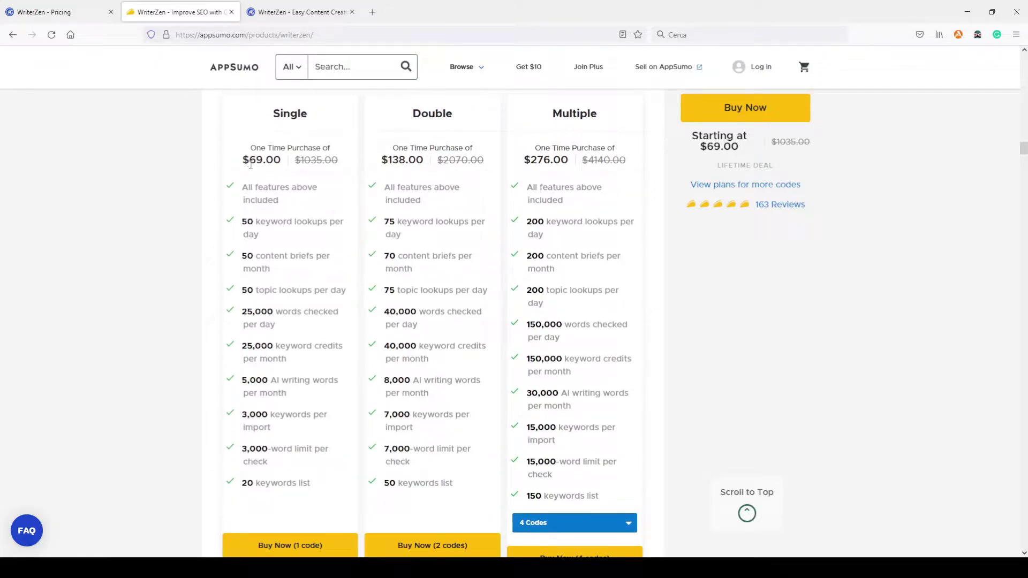
# - Check the Single plan's price, then set the Multiple plan to 3 Codes and check its one-time price
pyautogui.moveTo(249, 161); pyautogui.dragTo(273, 161)
pyautogui.click(280, 176)
pyautogui.click(577, 525)
pyautogui.click(564, 538)
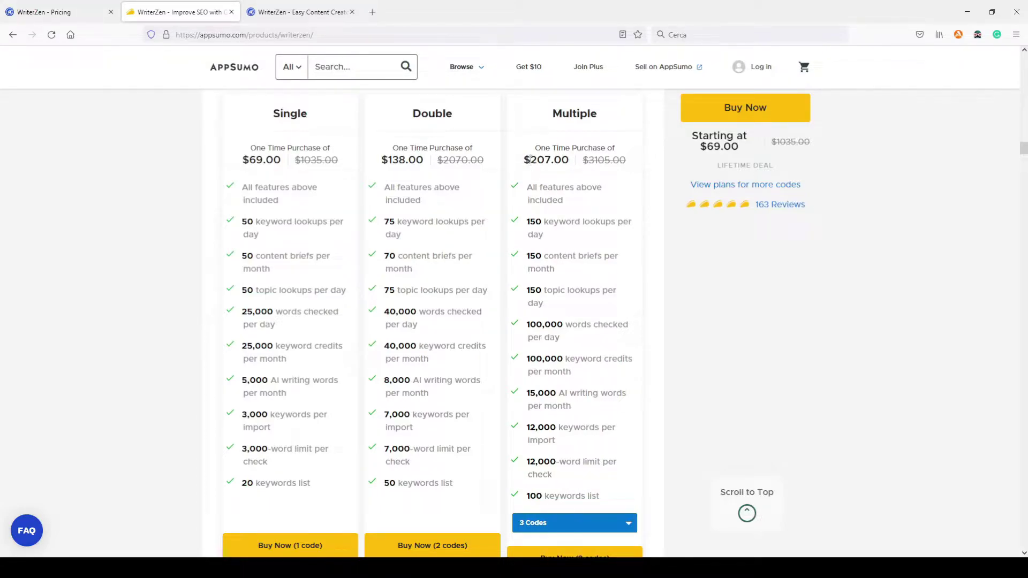
pyautogui.moveTo(529, 159); pyautogui.dragTo(567, 160)
pyautogui.click(568, 159)
# - Set the Multiple plan to 4 Codes and check its price and monthly keyword credits
pyautogui.click(565, 526)
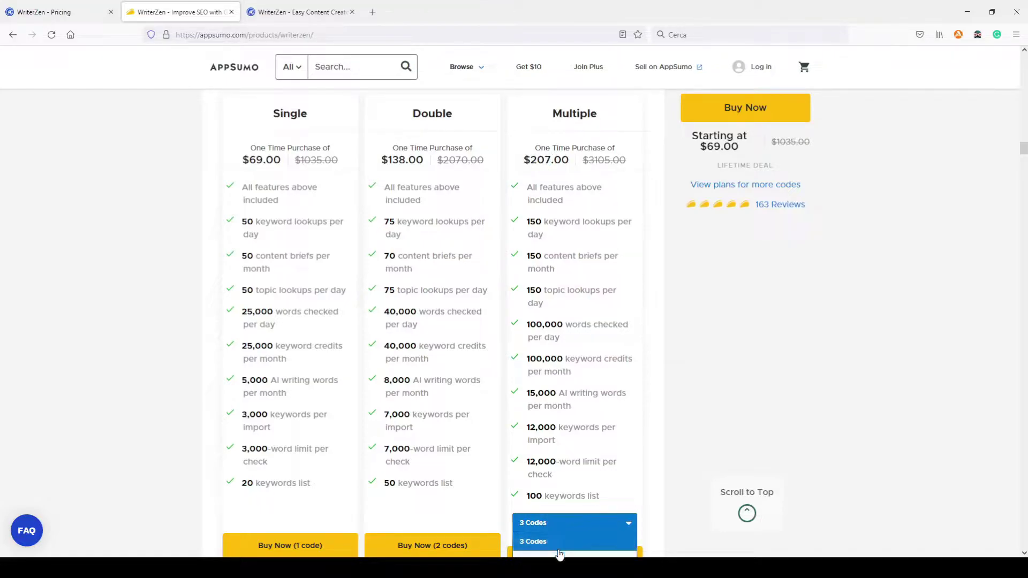
pyautogui.scroll(-1, 562, 545)
pyautogui.scroll(-1, 565, 513)
pyautogui.click(562, 506)
pyautogui.scroll(1, 626, 316)
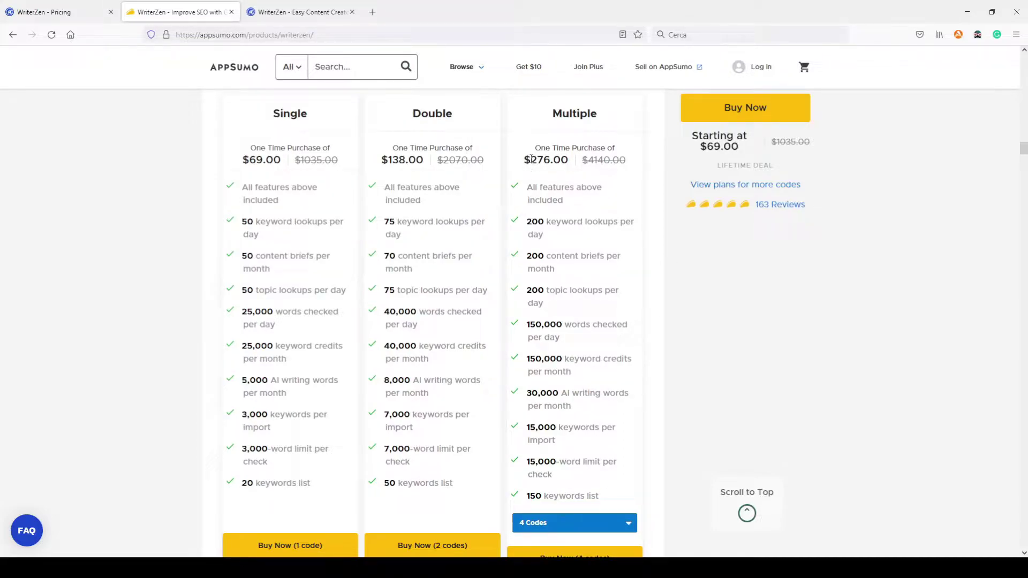
pyautogui.moveTo(531, 159); pyautogui.dragTo(551, 159)
pyautogui.click(553, 159)
pyautogui.moveTo(564, 357); pyautogui.dragTo(635, 374)
pyautogui.click(634, 374)
# - Check the Golden Keyword Filtering entry among the features of all plans and the Multiple plan's monthly AI writing words
pyautogui.scroll(7, 573, 360)
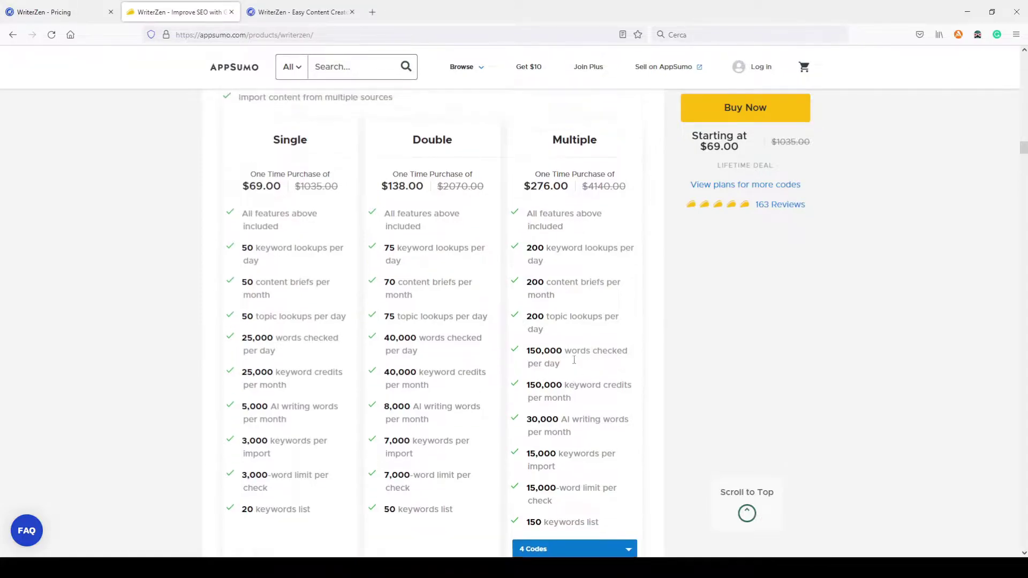
pyautogui.scroll(-1, 575, 364)
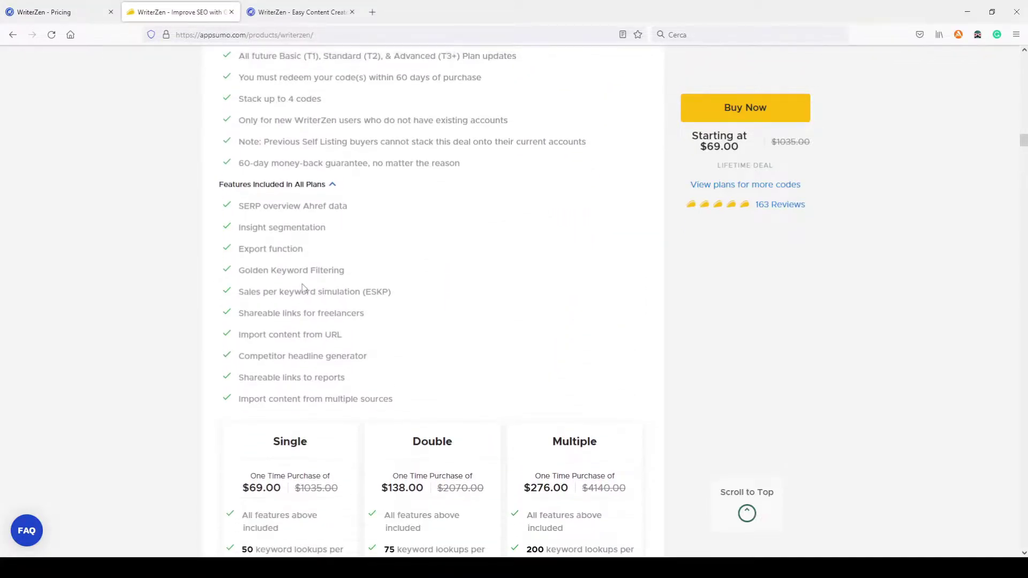
pyautogui.moveTo(239, 270); pyautogui.dragTo(359, 273)
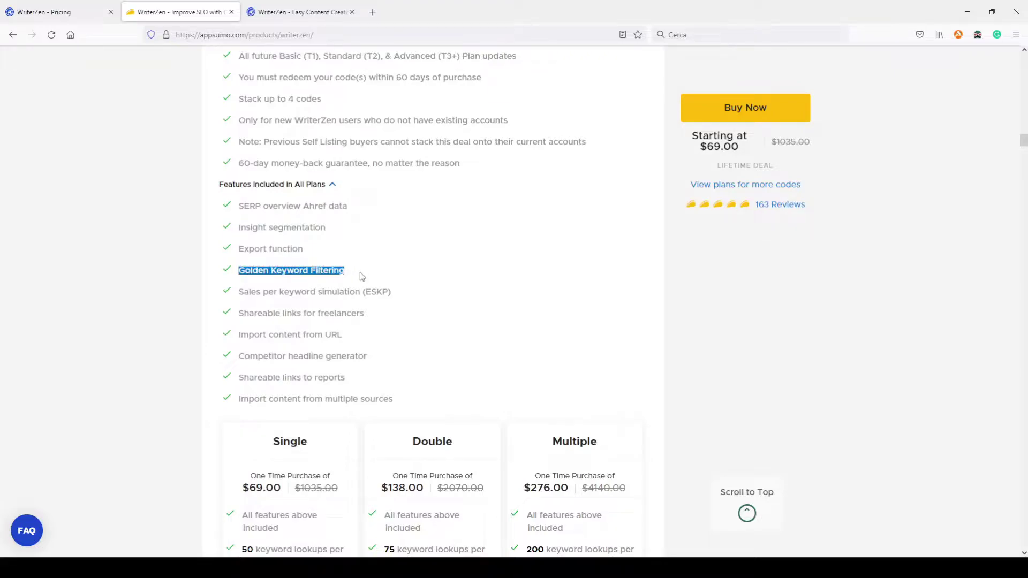
pyautogui.scroll(-6, 584, 390)
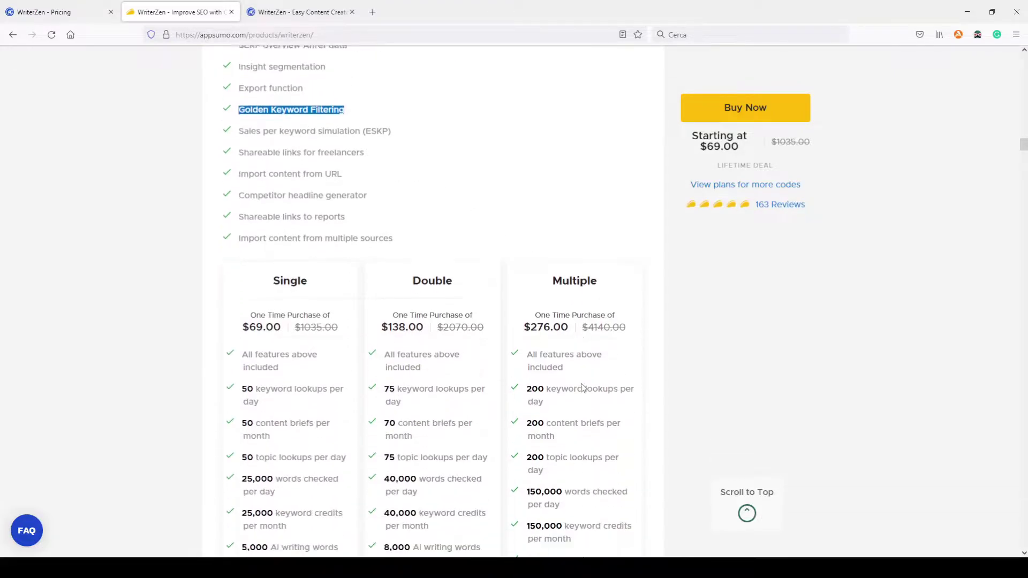
pyautogui.scroll(-1, 588, 362)
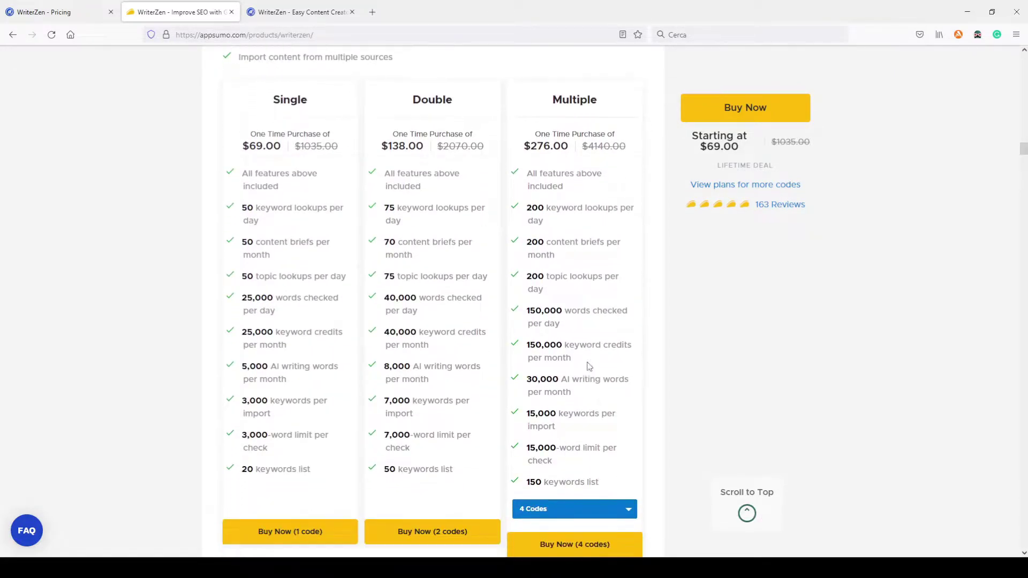
pyautogui.moveTo(526, 338); pyautogui.dragTo(585, 350)
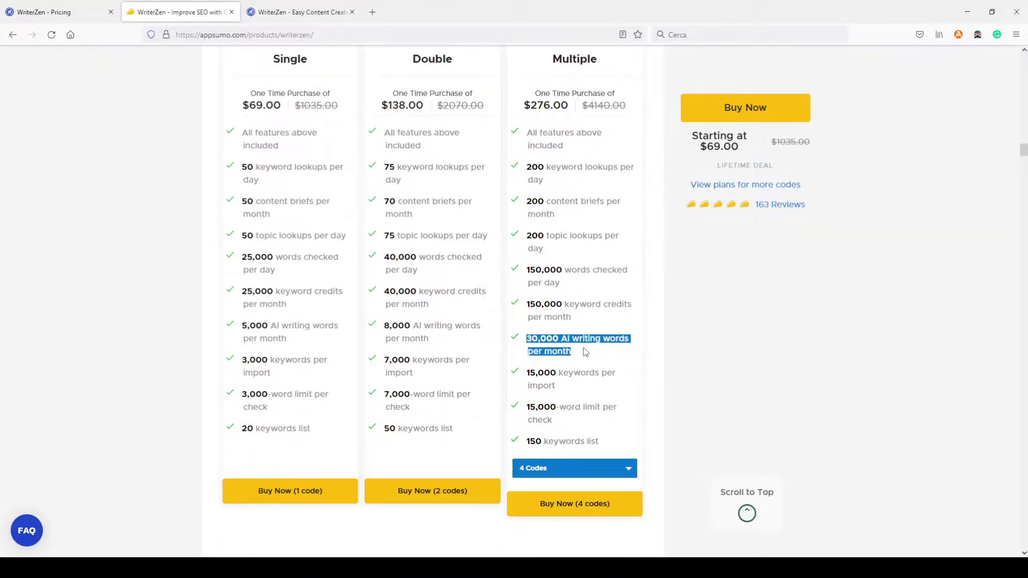
pyautogui.click(583, 352)
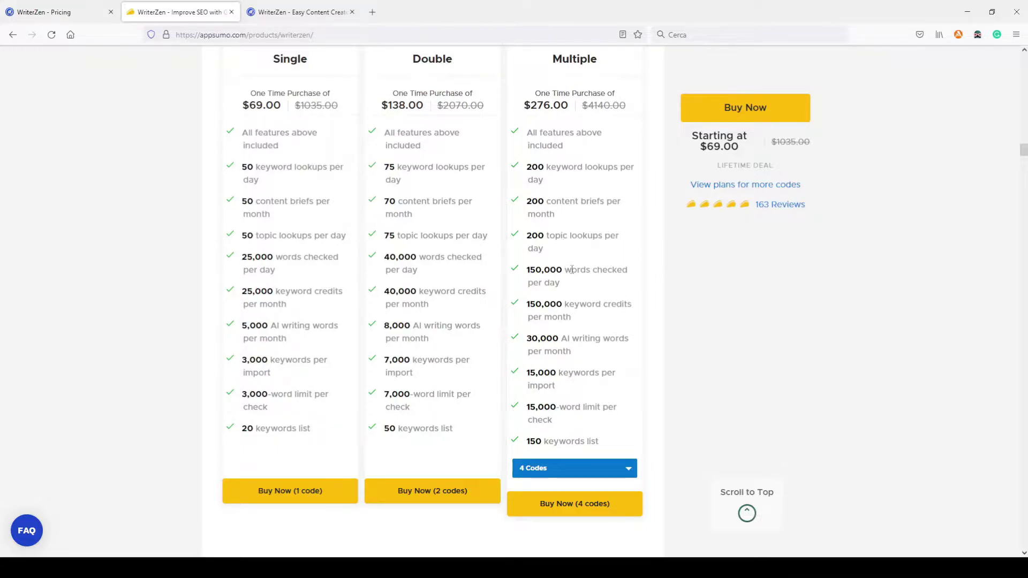
# - Examine WriterZen's own yearly pricing page, including the Standard plan's monthly price and the feature comparison table
pyautogui.click(68, 13)
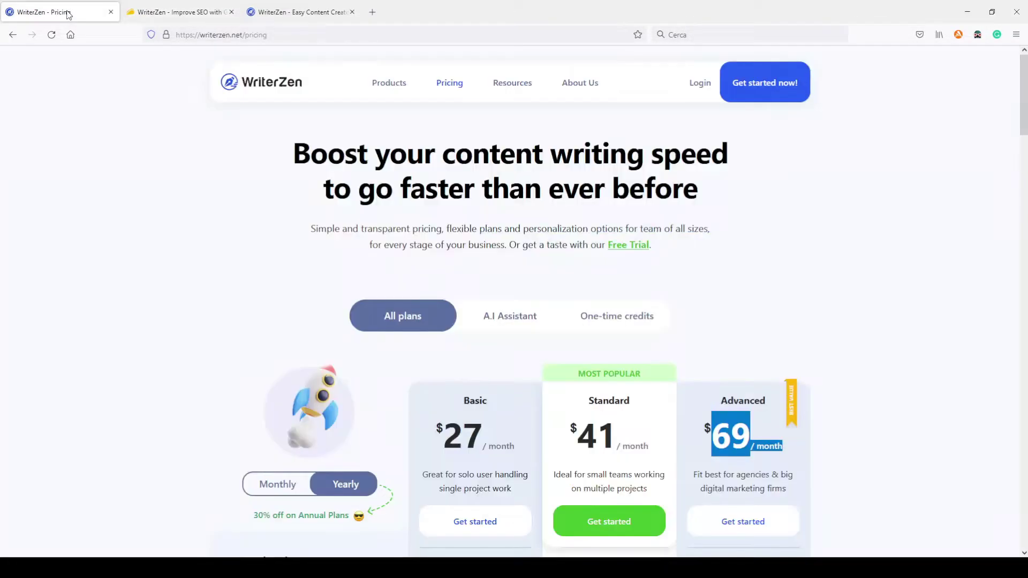
pyautogui.scroll(-3, 416, 196)
pyautogui.click(655, 294)
pyautogui.scroll(-2, 431, 332)
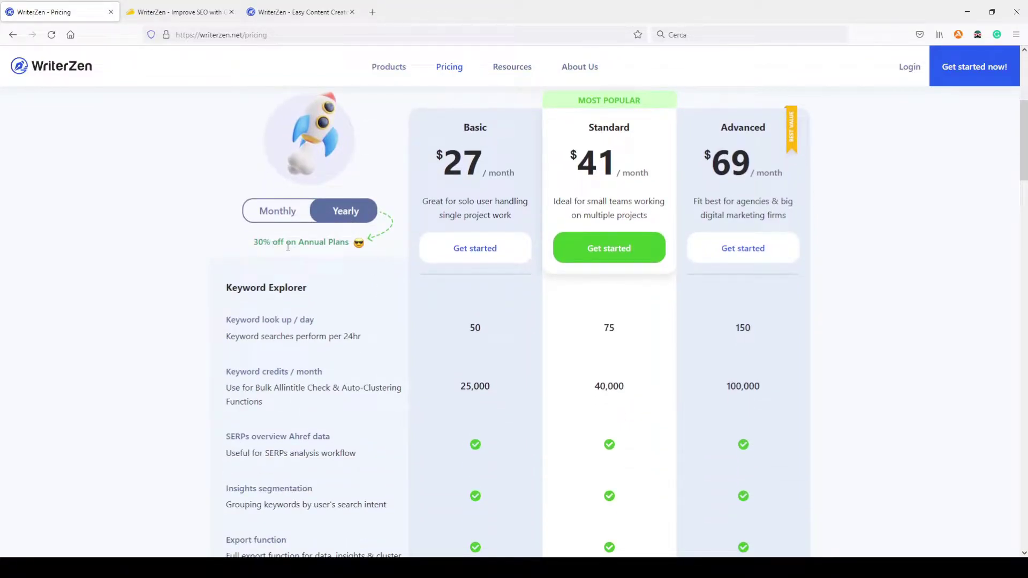
pyautogui.scroll(2, 516, 268)
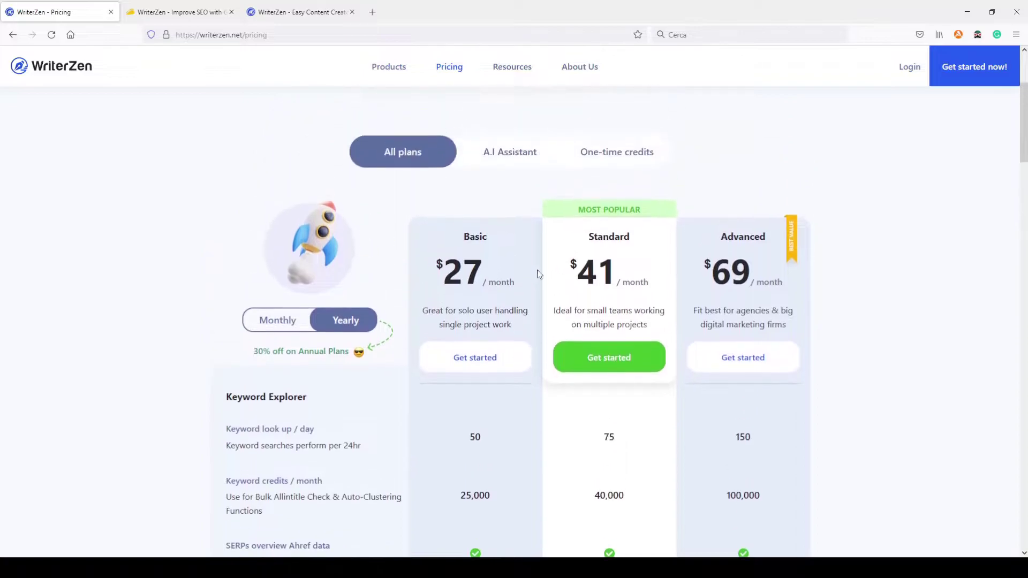
pyautogui.scroll(-2, 798, 320)
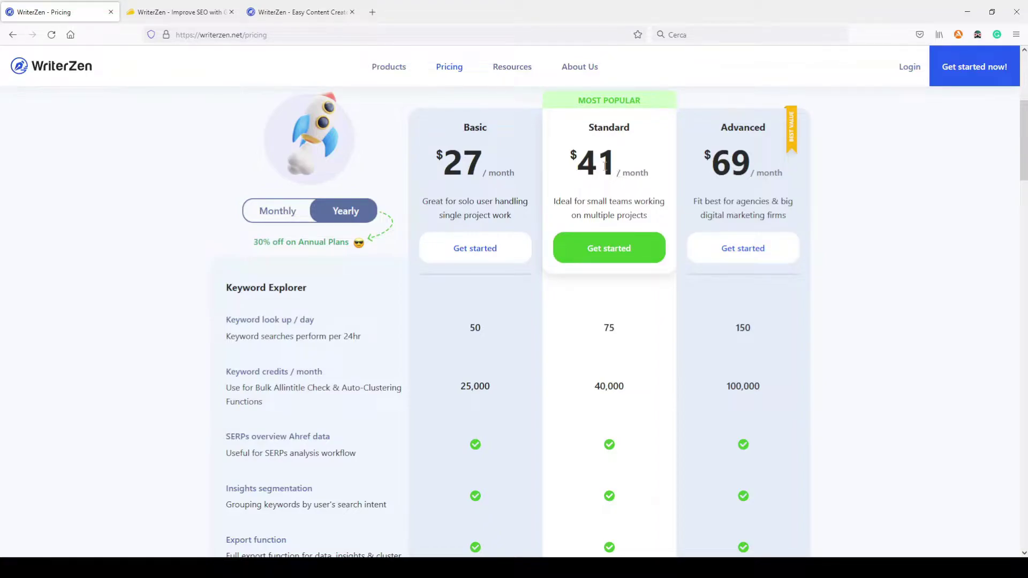
pyautogui.moveTo(582, 161); pyautogui.dragTo(653, 163)
pyautogui.scroll(-2, 640, 227)
pyautogui.scroll(-8, 629, 401)
pyautogui.scroll(6, 631, 395)
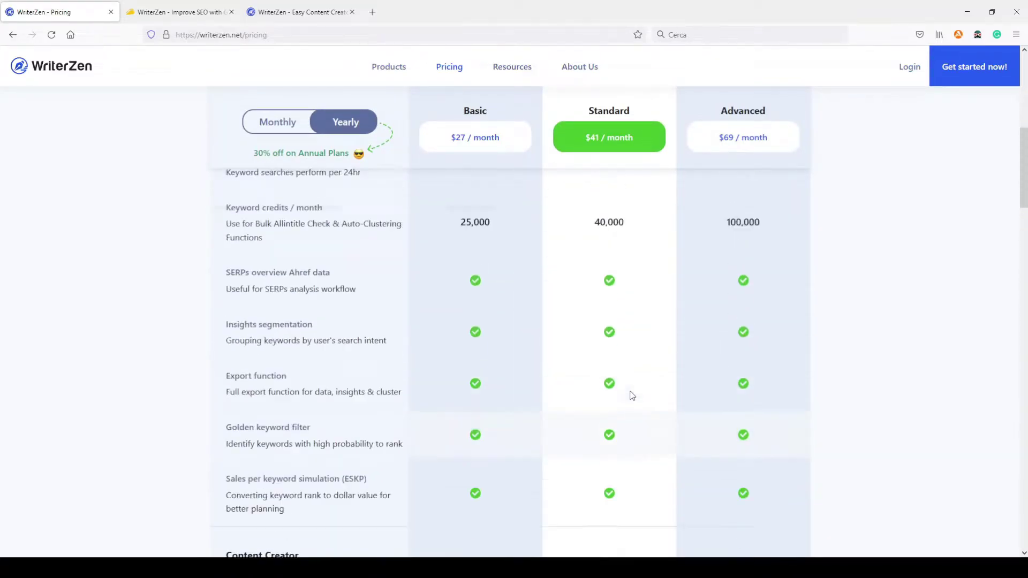
pyautogui.scroll(5, 631, 395)
# - Compare the Double plan's one-time price on AppSumo with the Standard plan's monthly price on the WriterZen pricing page
pyautogui.click(182, 12)
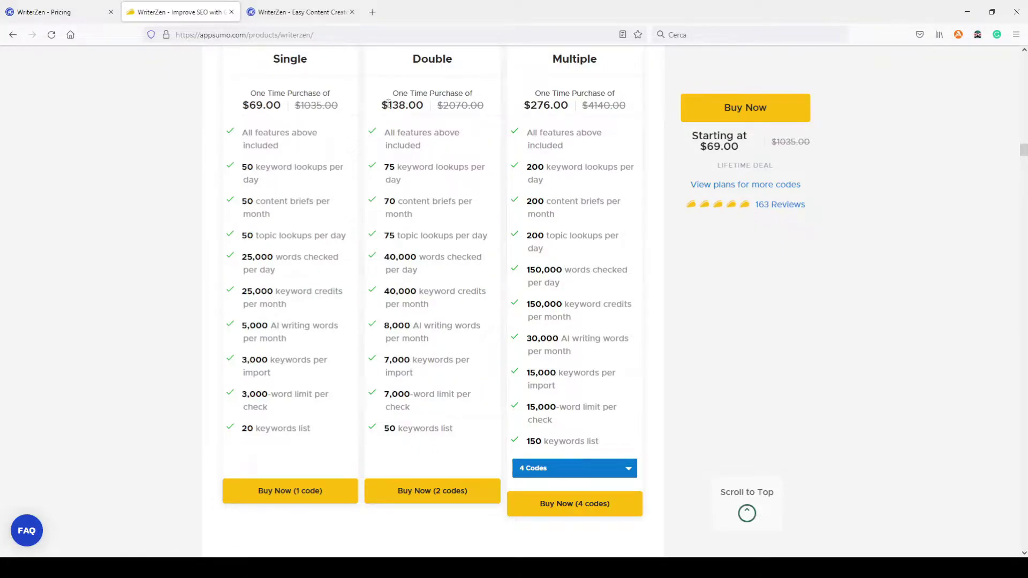
pyautogui.moveTo(389, 104); pyautogui.dragTo(405, 105)
pyautogui.click(59, 11)
pyautogui.click(608, 222)
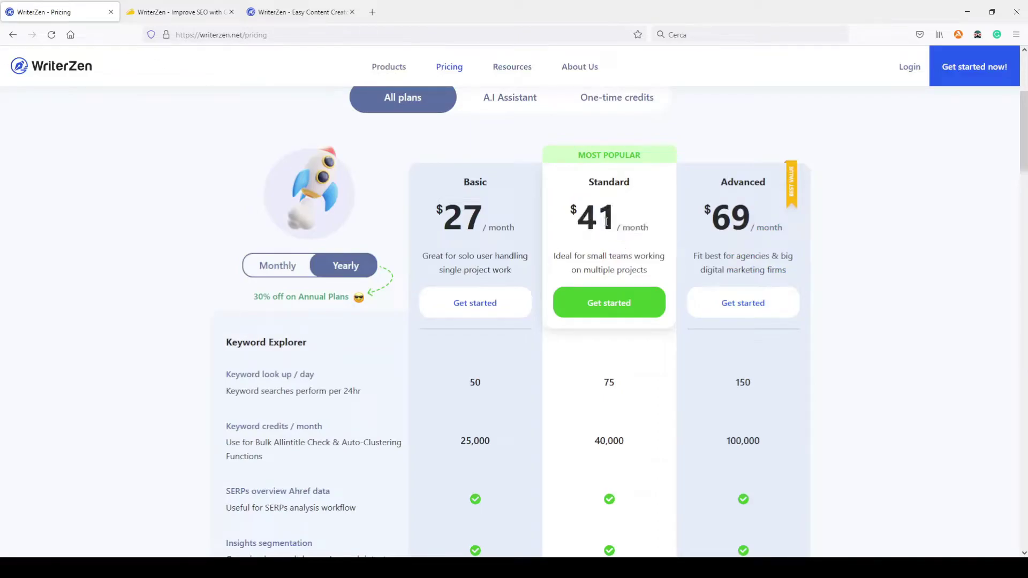
pyautogui.moveTo(582, 214); pyautogui.dragTo(653, 221)
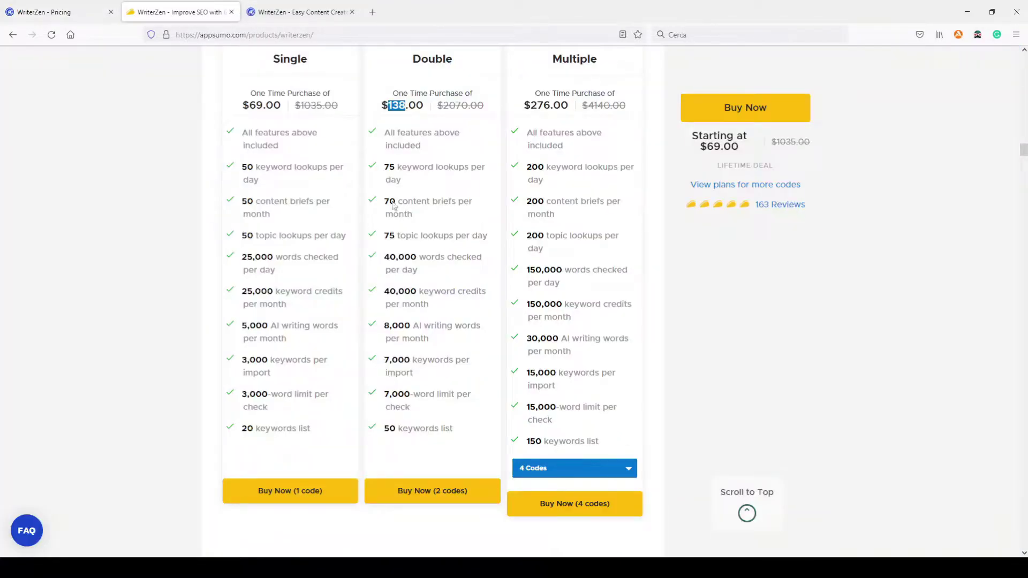
pyautogui.click(180, 12)
pyautogui.click(690, 341)
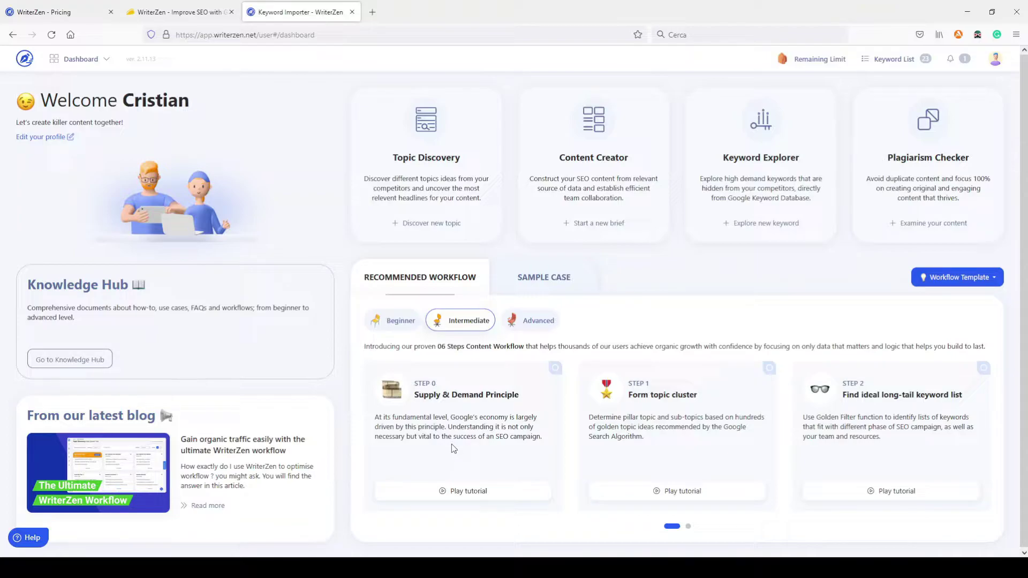
# - View the Beginner, Intermediate and Advanced recommended workflows on the WriterZen dashboard
pyautogui.click(393, 323)
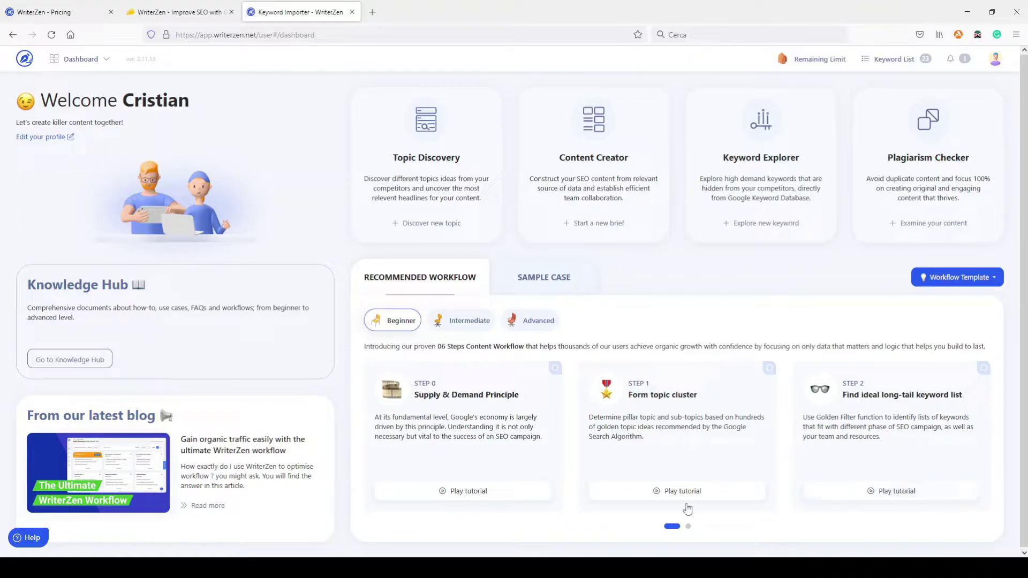
pyautogui.click(460, 324)
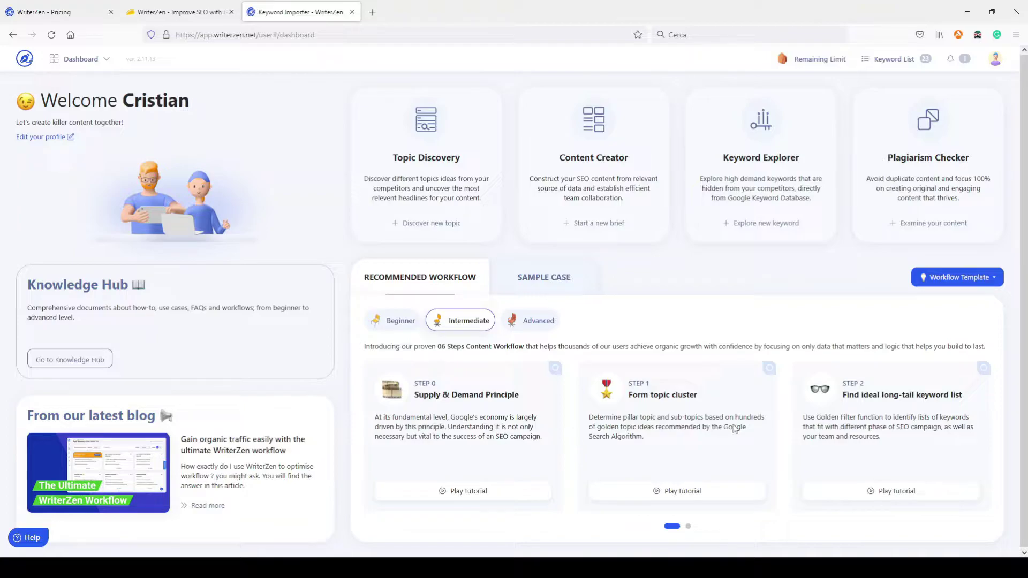
pyautogui.click(521, 324)
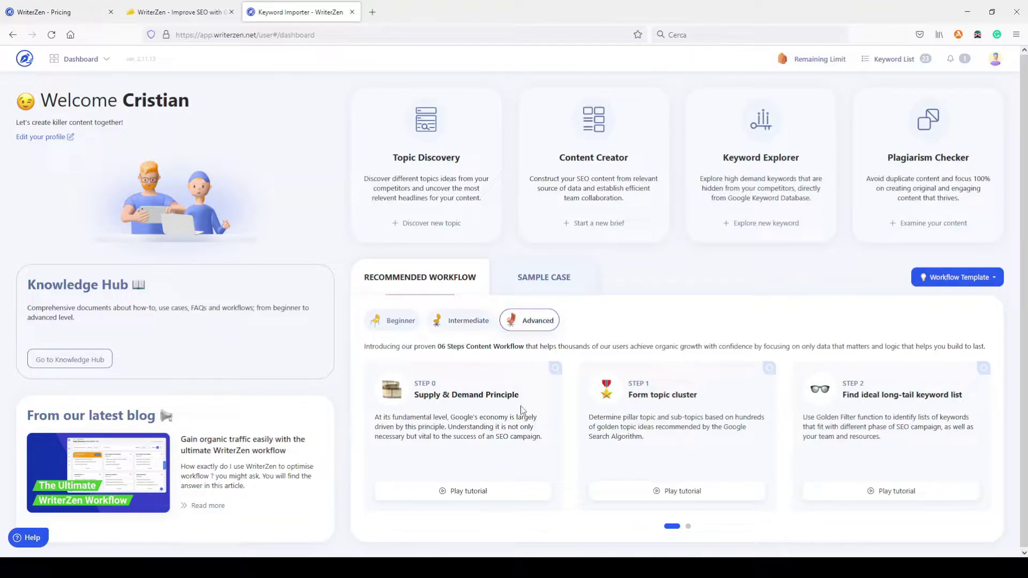
# - Look through the dashboard's sample cases for each tool, then return to the recommended workflow
pyautogui.click(536, 281)
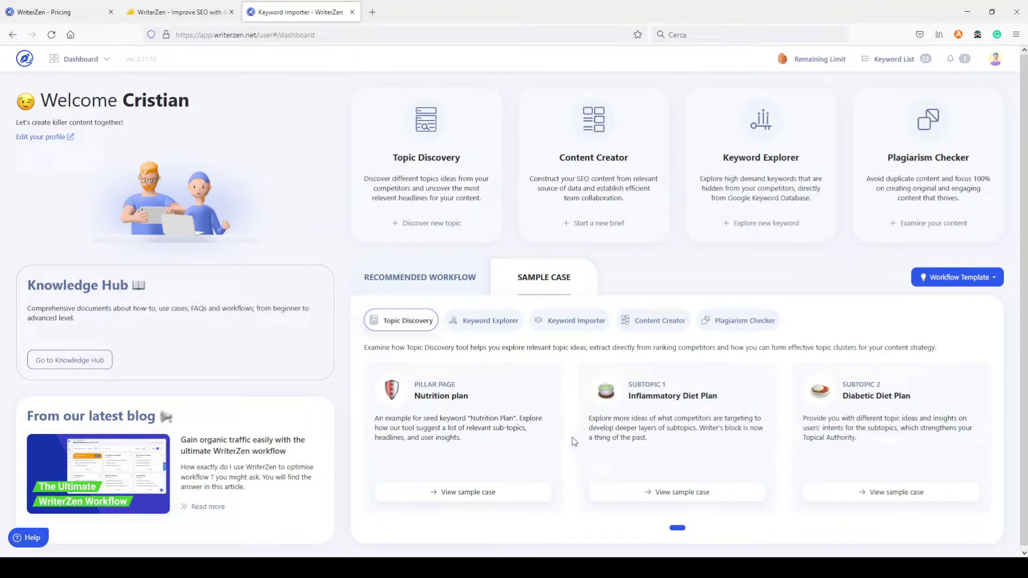
pyautogui.click(480, 325)
pyautogui.click(605, 326)
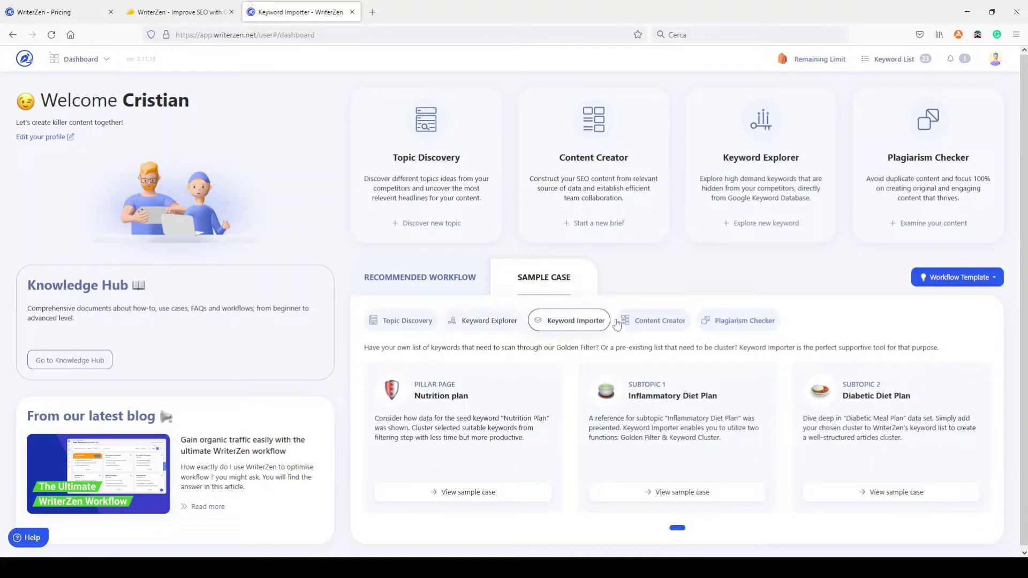
pyautogui.click(657, 326)
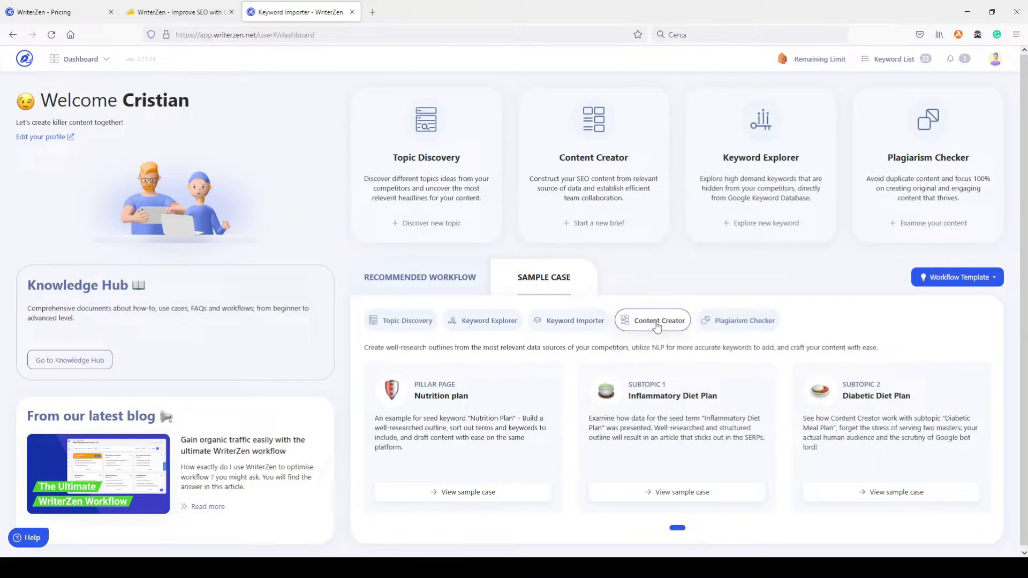
pyautogui.click(752, 321)
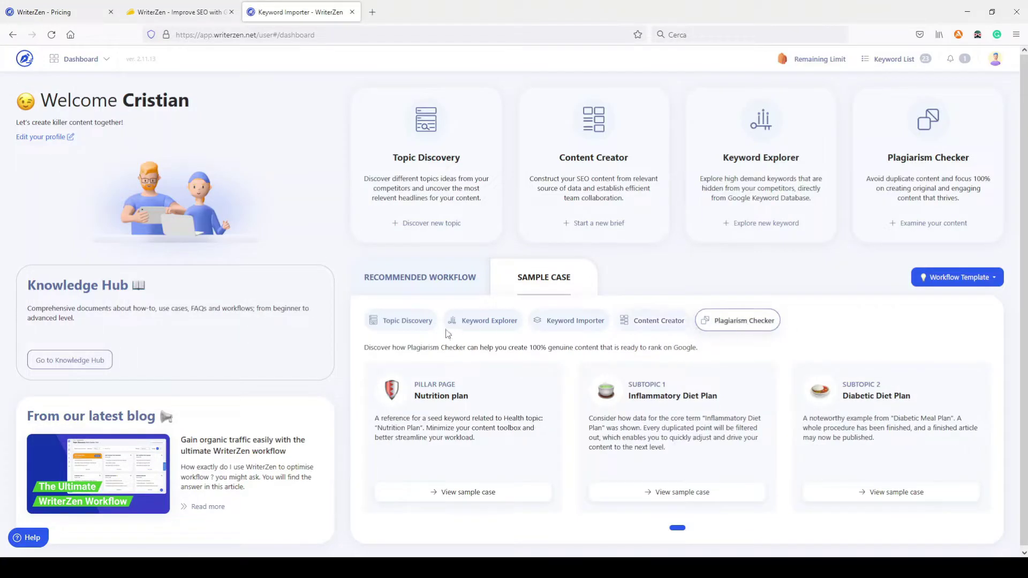
pyautogui.click(373, 322)
pyautogui.click(405, 279)
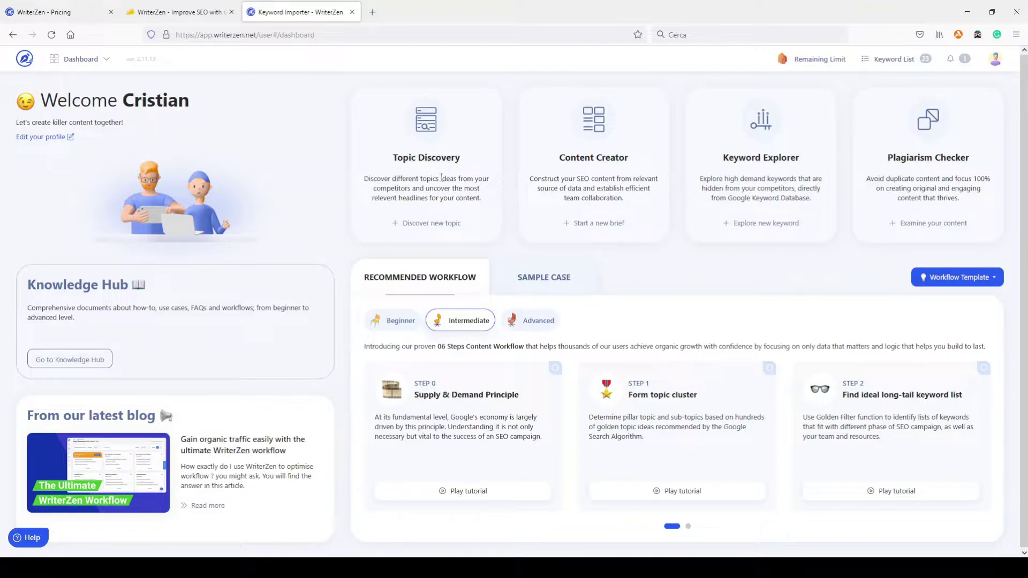
# - Start Topic Discovery and open the saved "travel in Italy" report from the history
pyautogui.click(421, 229)
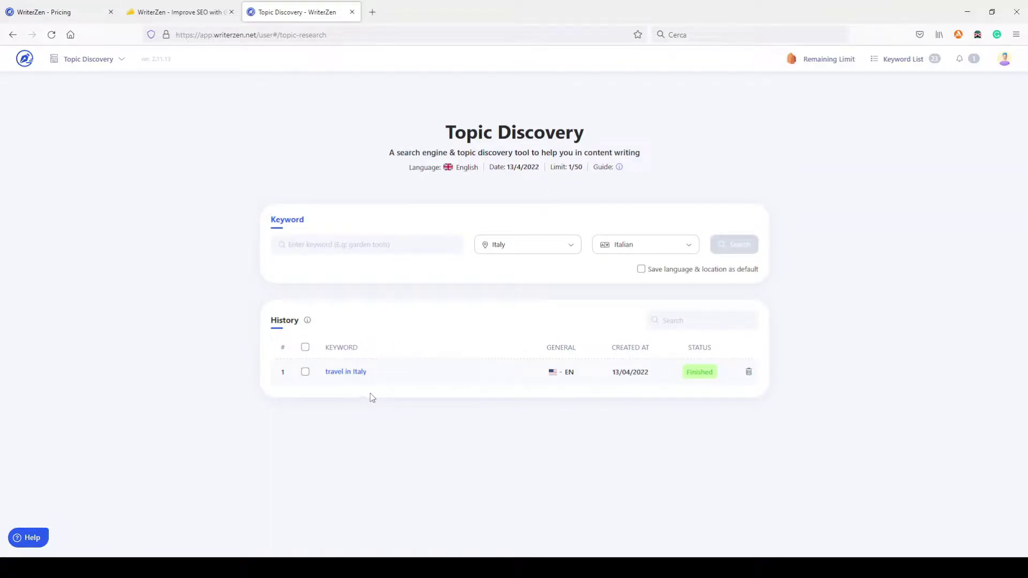
pyautogui.click(291, 244)
pyautogui.click(346, 373)
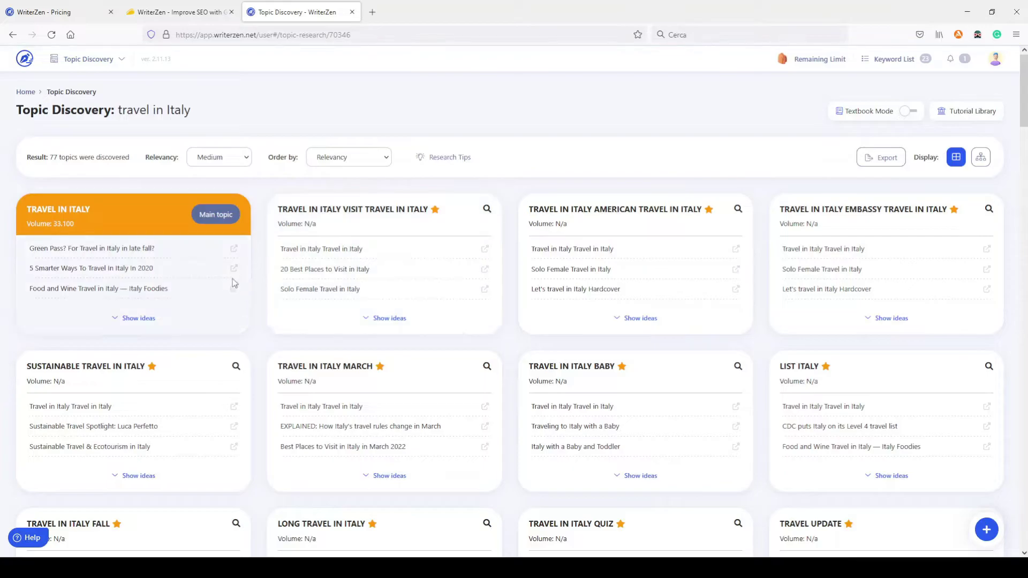
# - Look through the topic cards in the "travel in Italy" Topic Discovery report, then return to the main topic
pyautogui.scroll(-9, 257, 265)
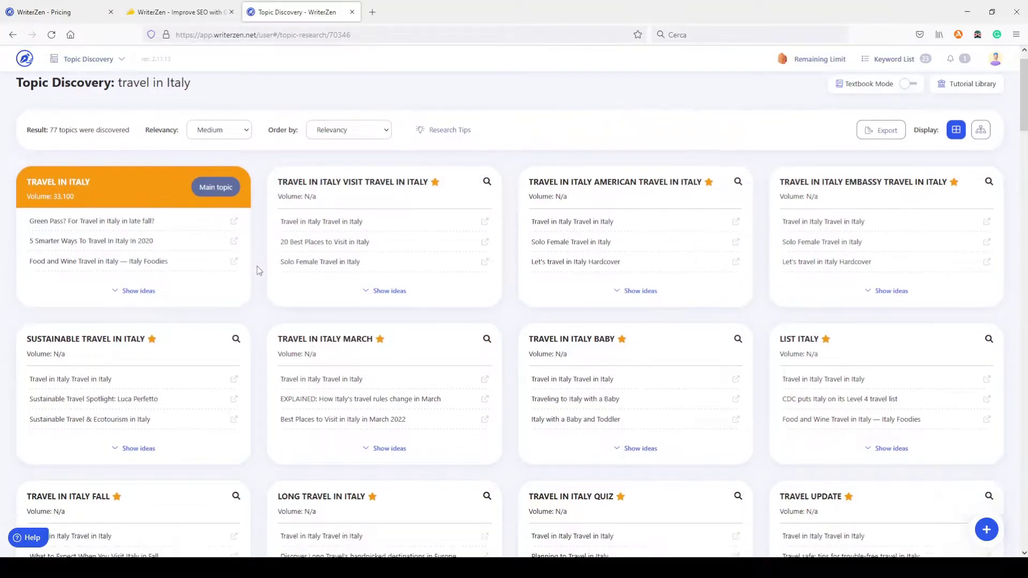
pyautogui.scroll(-13, 257, 266)
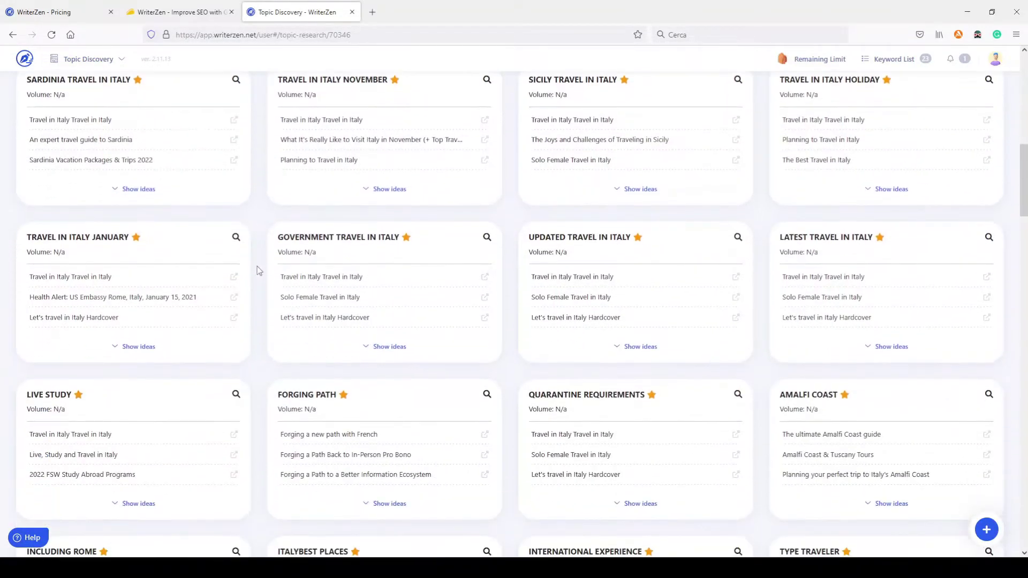
pyautogui.scroll(20, 257, 266)
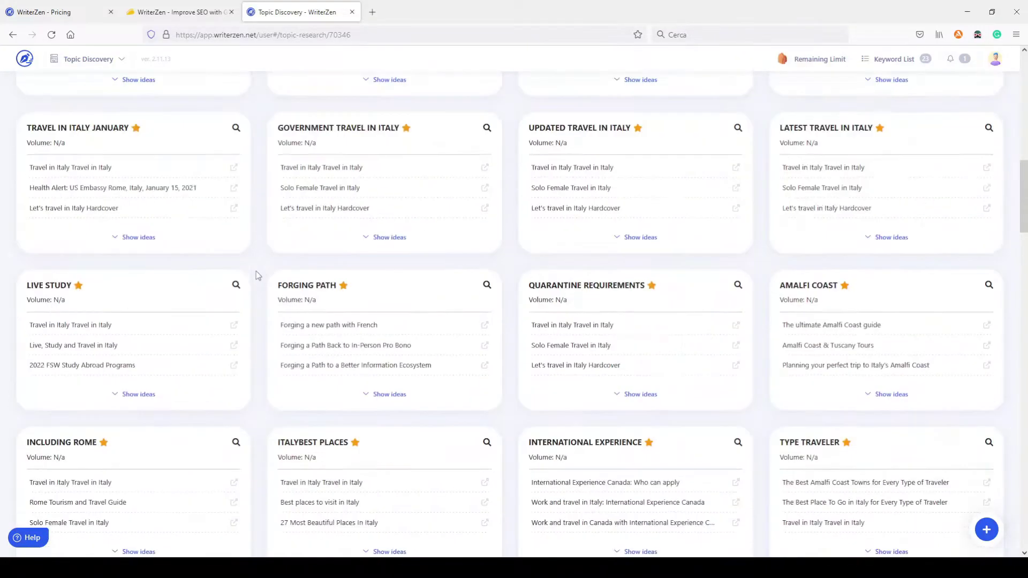
pyautogui.scroll(-1, 259, 259)
pyautogui.scroll(1, 261, 255)
pyautogui.scroll(-1, 262, 255)
pyautogui.scroll(1, 261, 255)
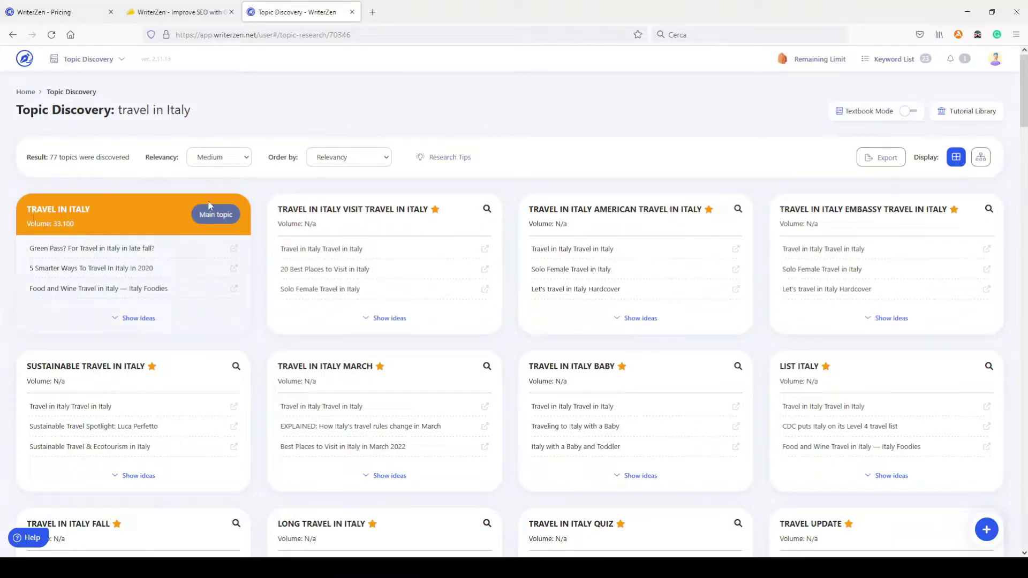
# - Show the ideas for the main topic Travel in Italy, review its headlines and Google suggestions, and hide them again
pyautogui.click(138, 319)
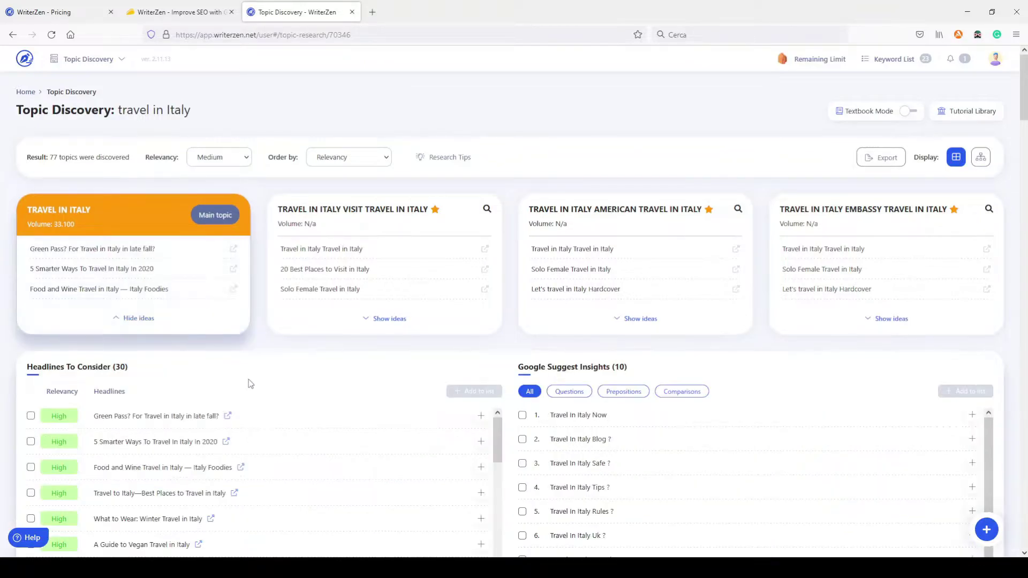
pyautogui.scroll(-3, 275, 393)
pyautogui.scroll(-6, 245, 321)
pyautogui.scroll(9, 248, 325)
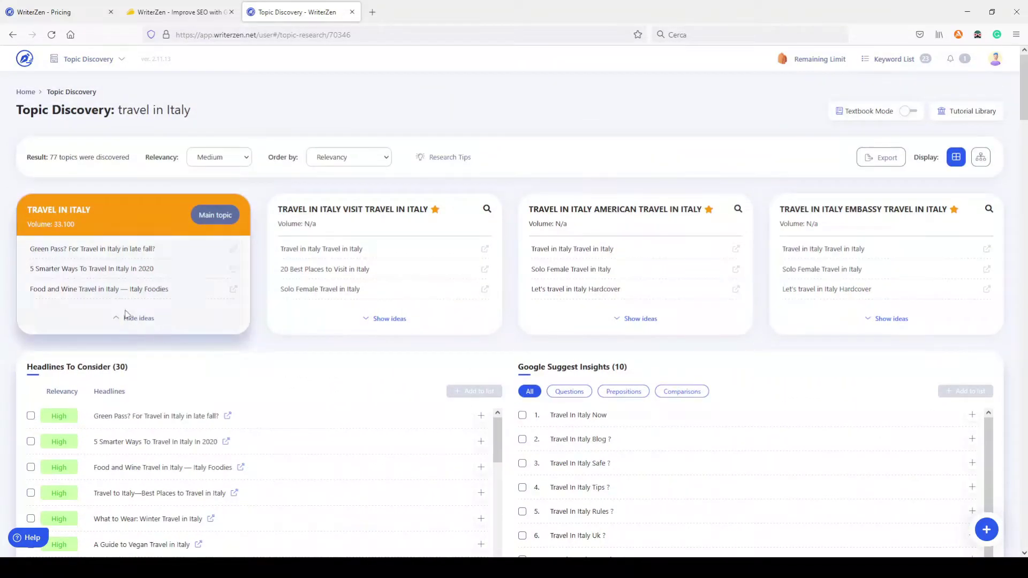
pyautogui.click(132, 320)
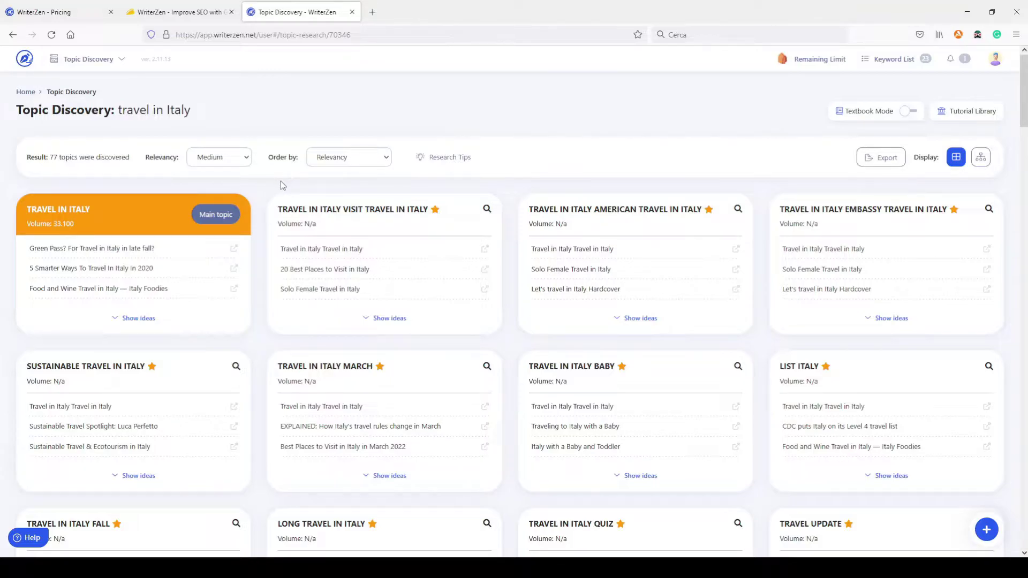
# - Filter the discovered topics to Closely relevancy and look through the filtered cards
pyautogui.click(229, 160)
pyautogui.click(210, 177)
pyautogui.scroll(-1, 260, 255)
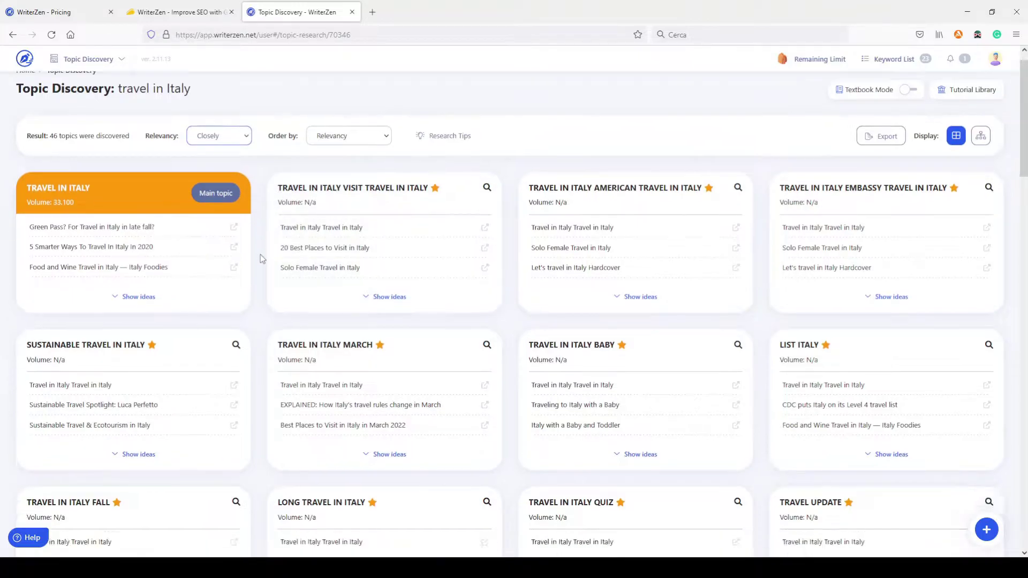
pyautogui.scroll(-20, 261, 255)
pyautogui.scroll(8, 260, 255)
pyautogui.scroll(10, 260, 253)
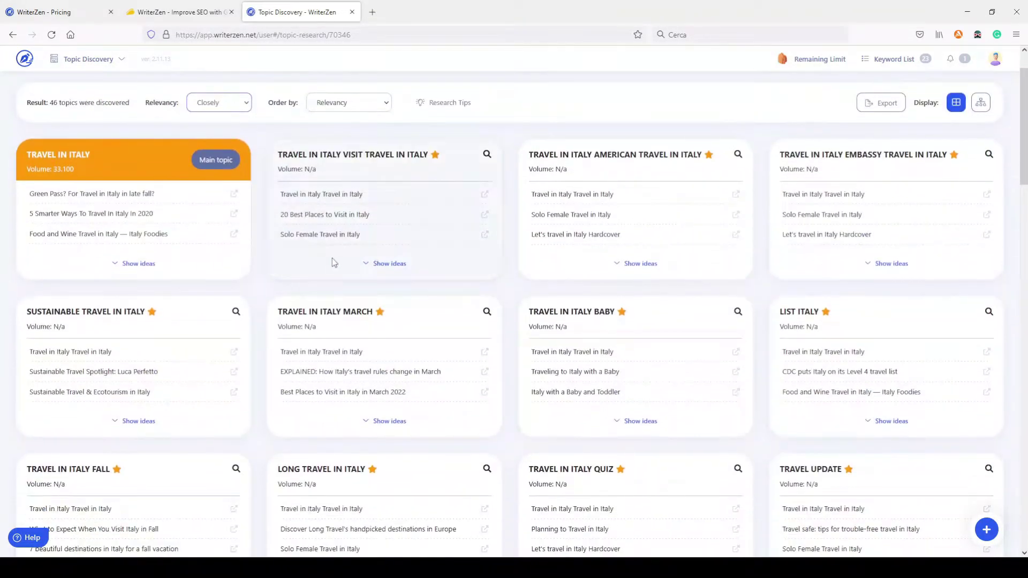
pyautogui.scroll(2, 262, 185)
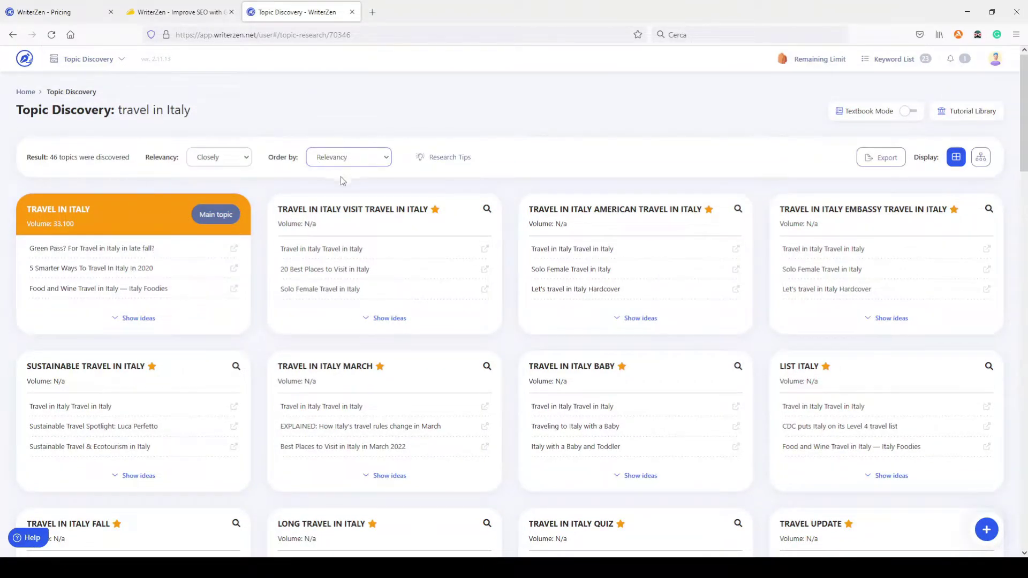
# - Order the discovered topics by Search Volume and check the first rows of cards
pyautogui.click(338, 190)
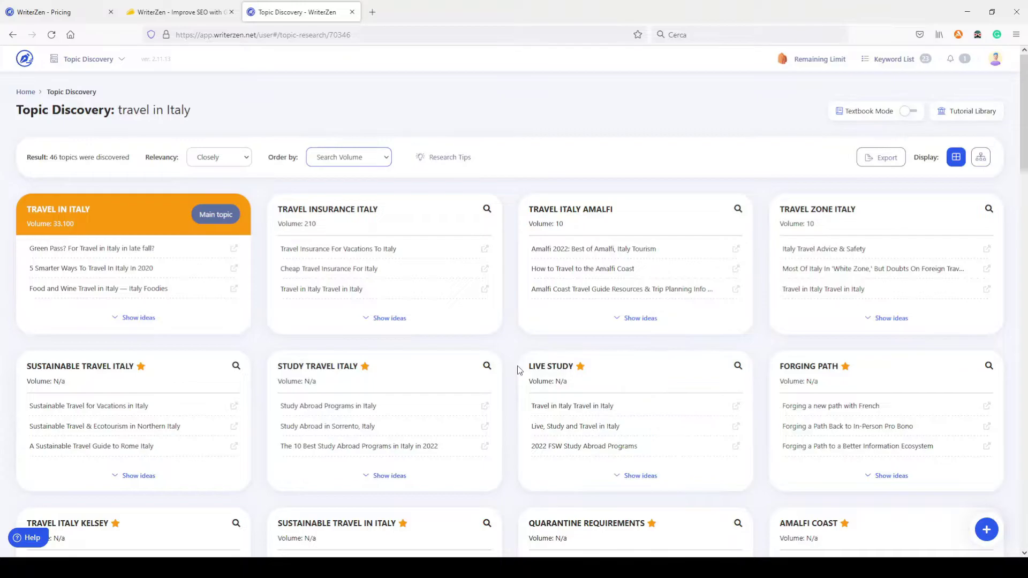
pyautogui.scroll(-3, 519, 369)
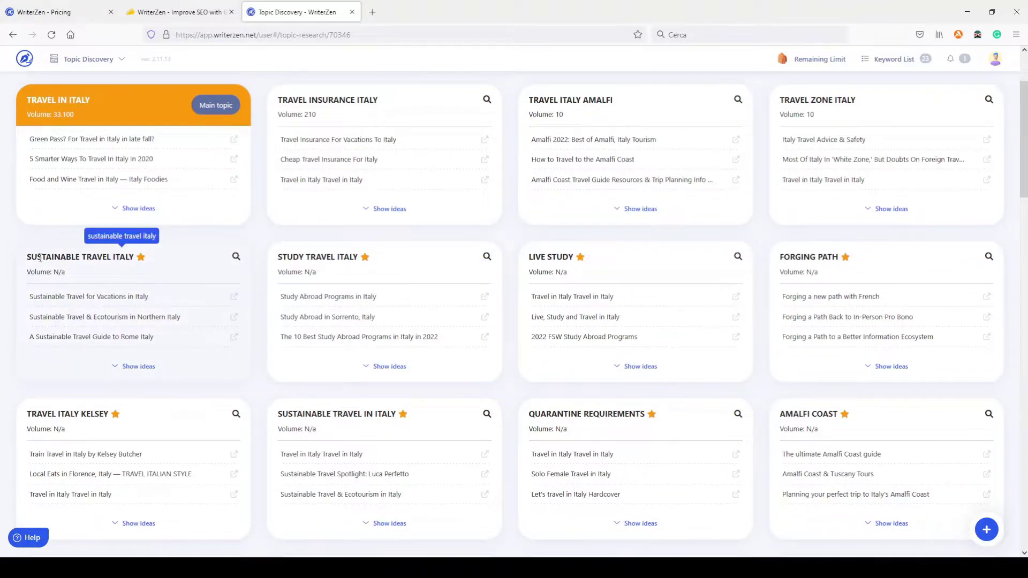
pyautogui.scroll(3, 267, 281)
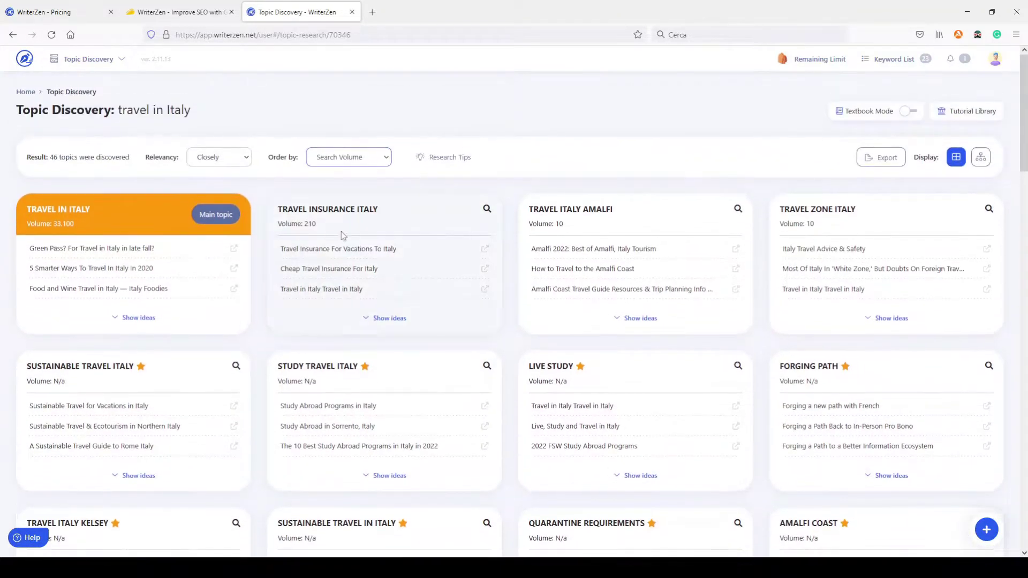
# - Show the ideas for the Travel Insurance Italy topic and review its headlines, Google suggestions and related searches
pyautogui.click(390, 322)
pyautogui.scroll(-6, 431, 351)
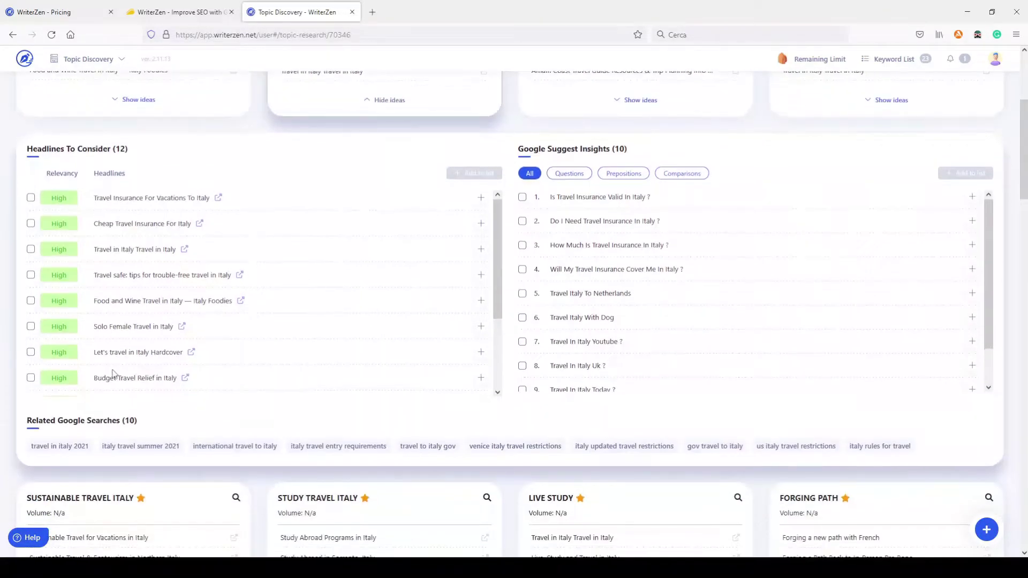
pyautogui.scroll(-2, 159, 238)
pyautogui.scroll(6, 182, 268)
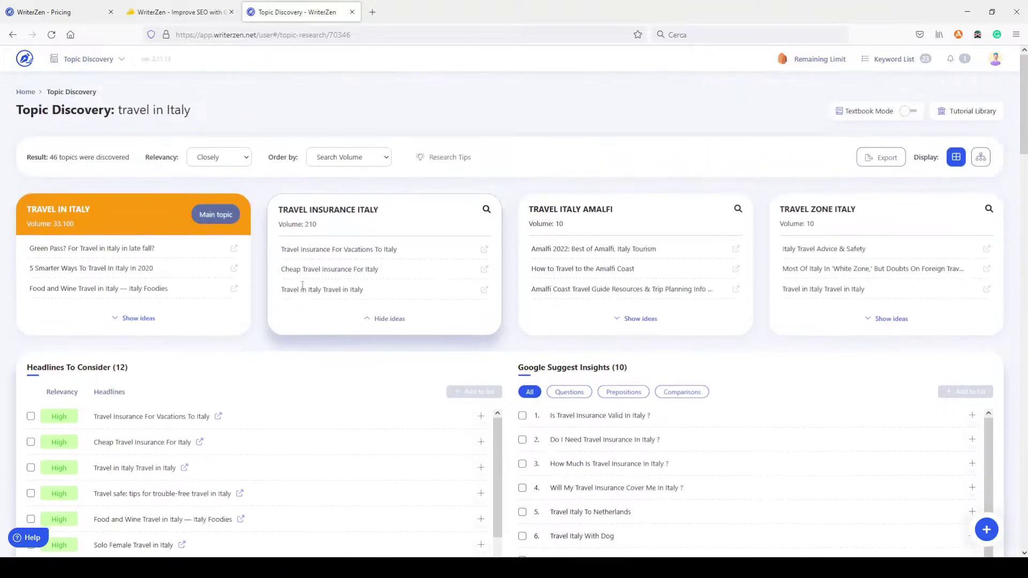
pyautogui.scroll(-3, 302, 286)
pyautogui.scroll(-2, 594, 318)
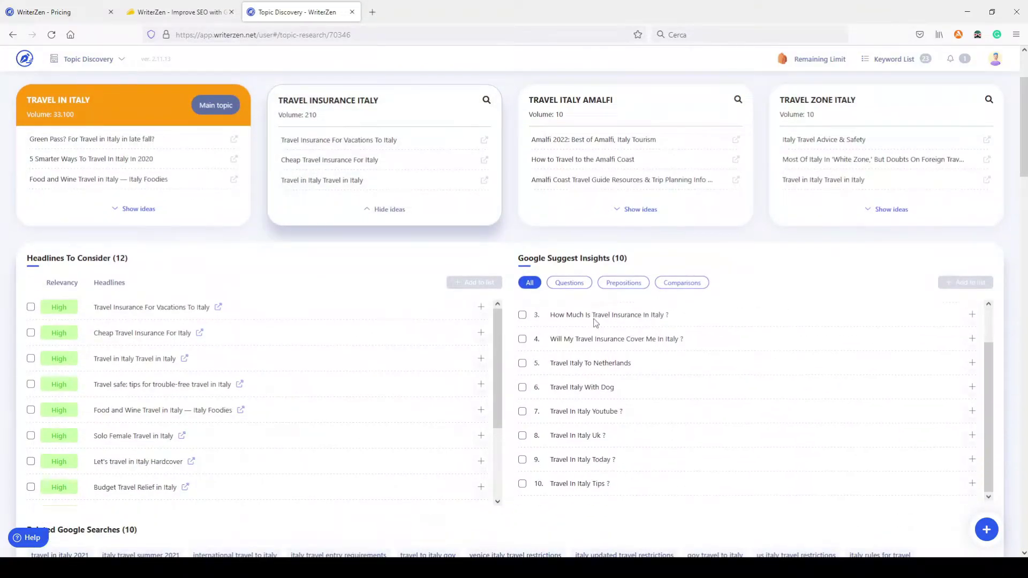
pyautogui.scroll(2, 599, 423)
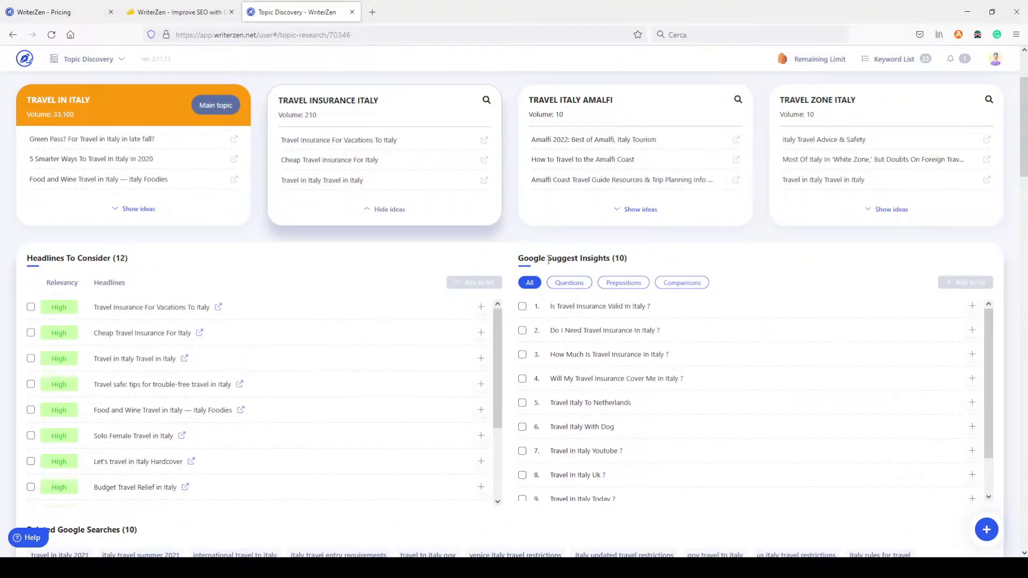
# - View the topic's Google Suggest Insights by Questions, Prepositions and Comparisons, return to All, and hide the ideas
pyautogui.moveTo(553, 258); pyautogui.dragTo(609, 259)
pyautogui.click(565, 284)
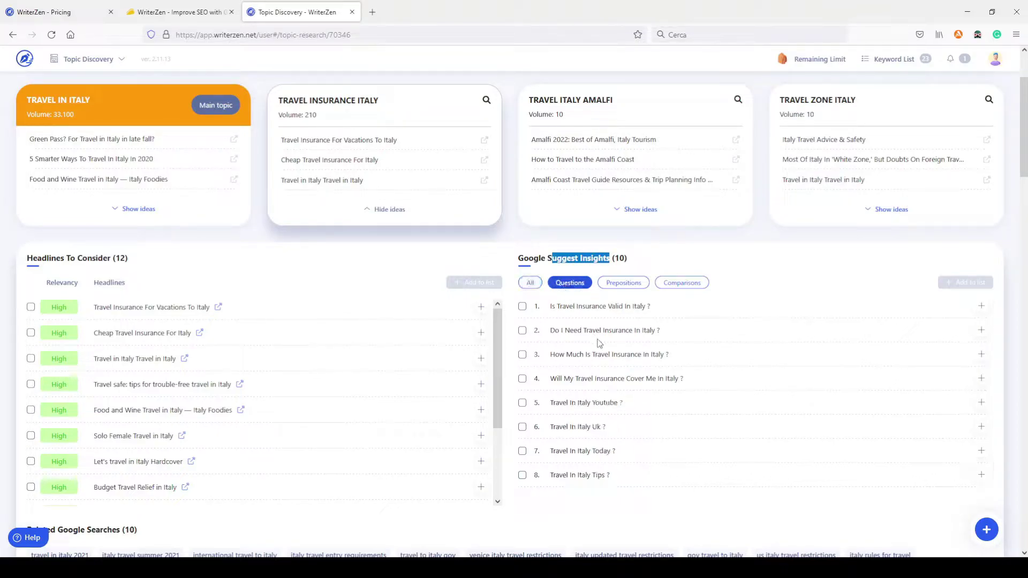
pyautogui.click(618, 285)
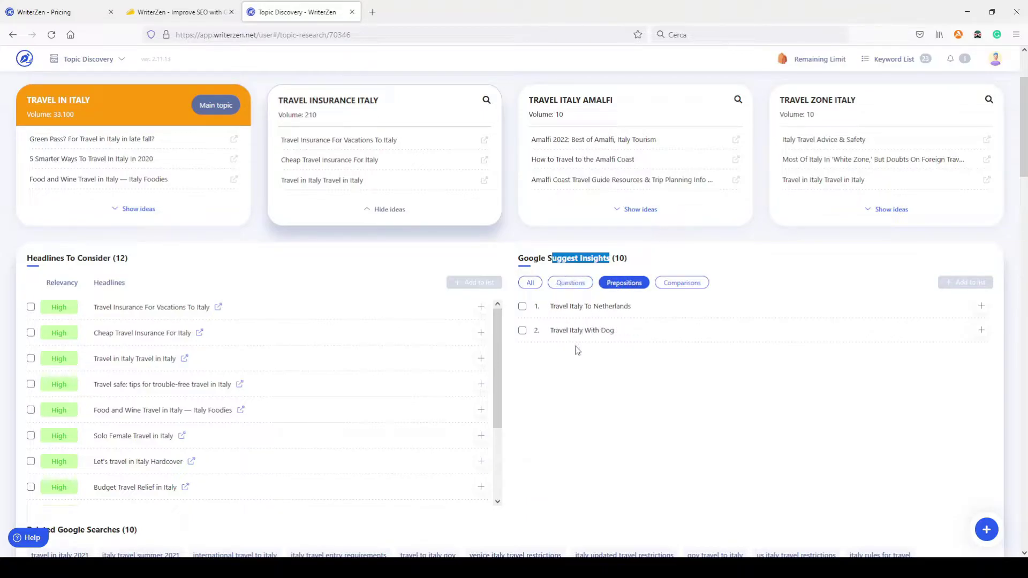
pyautogui.click(699, 288)
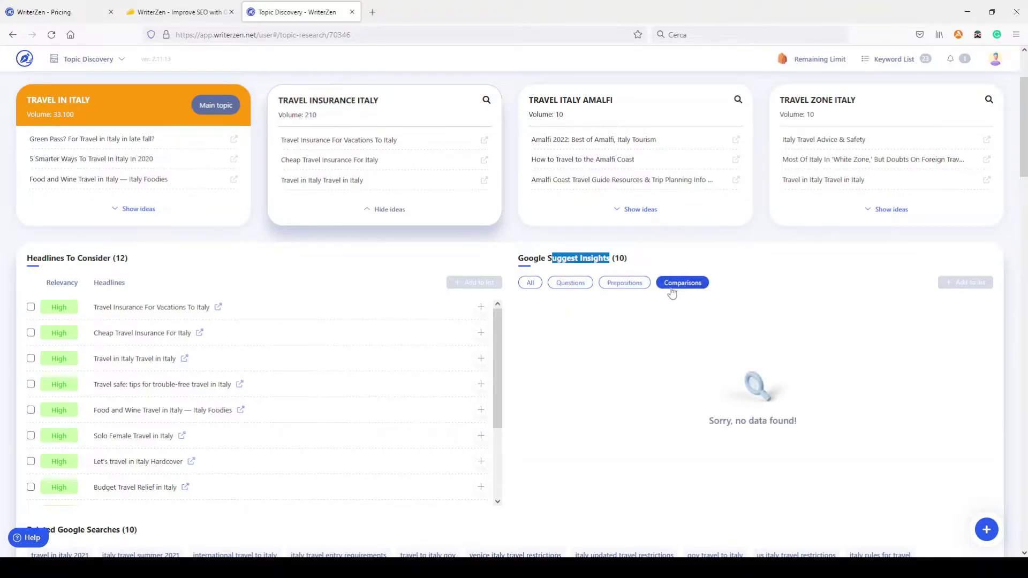
pyautogui.click(529, 283)
pyautogui.scroll(3, 384, 271)
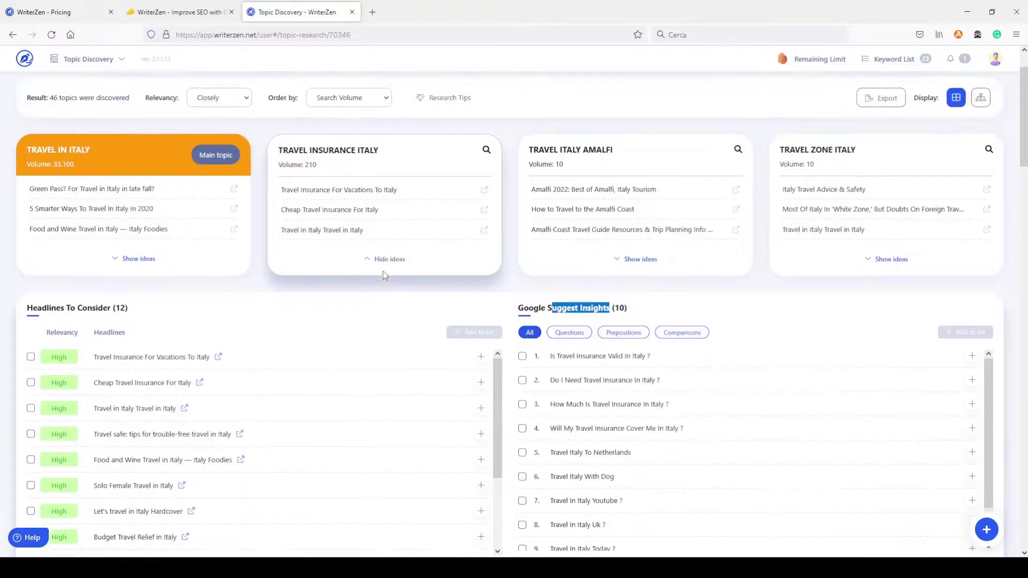
pyautogui.click(390, 320)
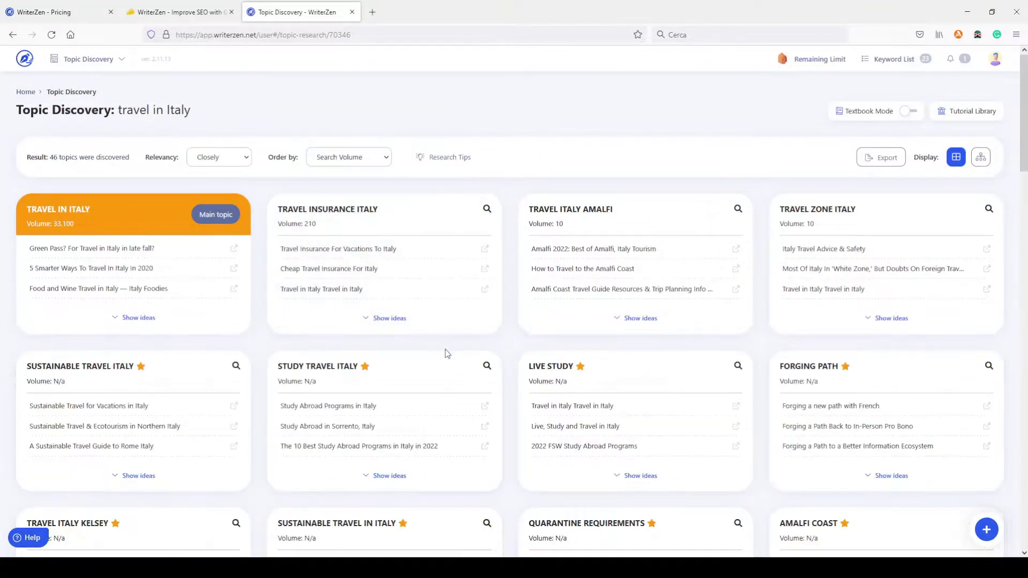
# - Examine the topics ordered by search volume and compare them with the report's seed keyword
pyautogui.scroll(-6, 530, 361)
pyautogui.scroll(-3, 518, 366)
pyautogui.scroll(-3, 512, 363)
pyautogui.scroll(7, 511, 360)
pyautogui.scroll(4, 513, 357)
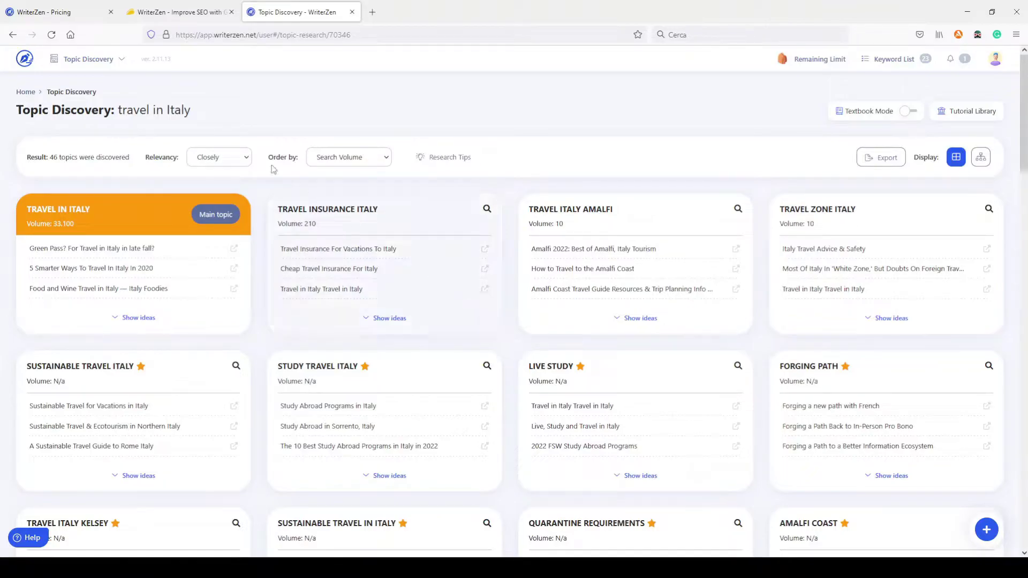
pyautogui.moveTo(118, 108); pyautogui.dragTo(191, 113)
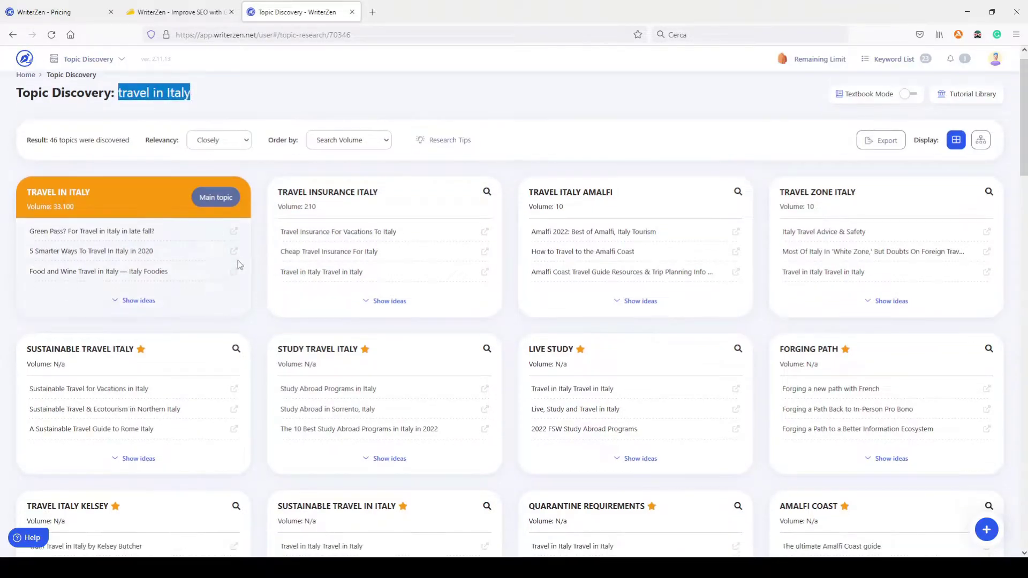
pyautogui.scroll(-5, 236, 260)
pyautogui.scroll(-4, 268, 268)
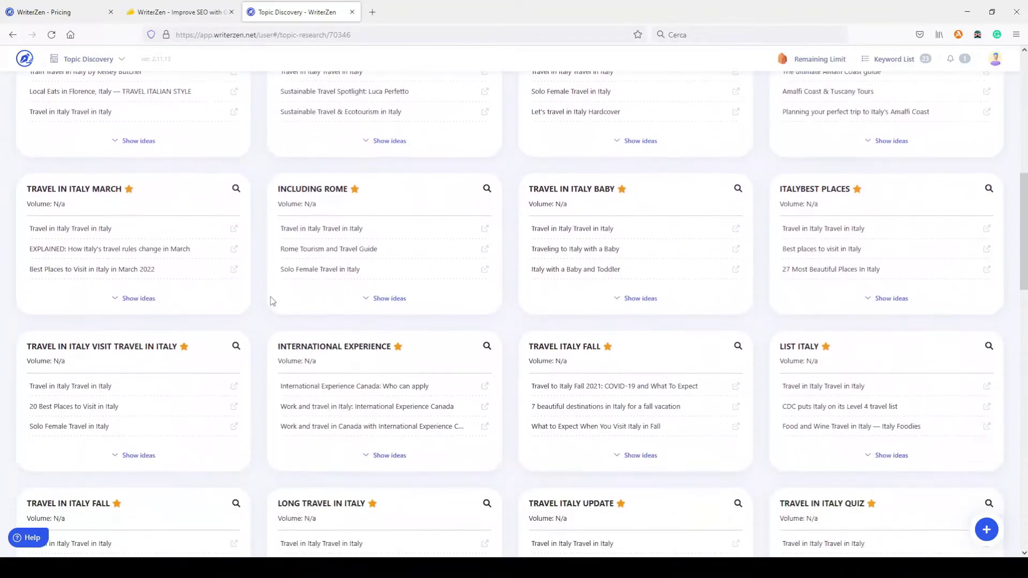
pyautogui.scroll(-5, 532, 382)
pyautogui.scroll(15, 530, 382)
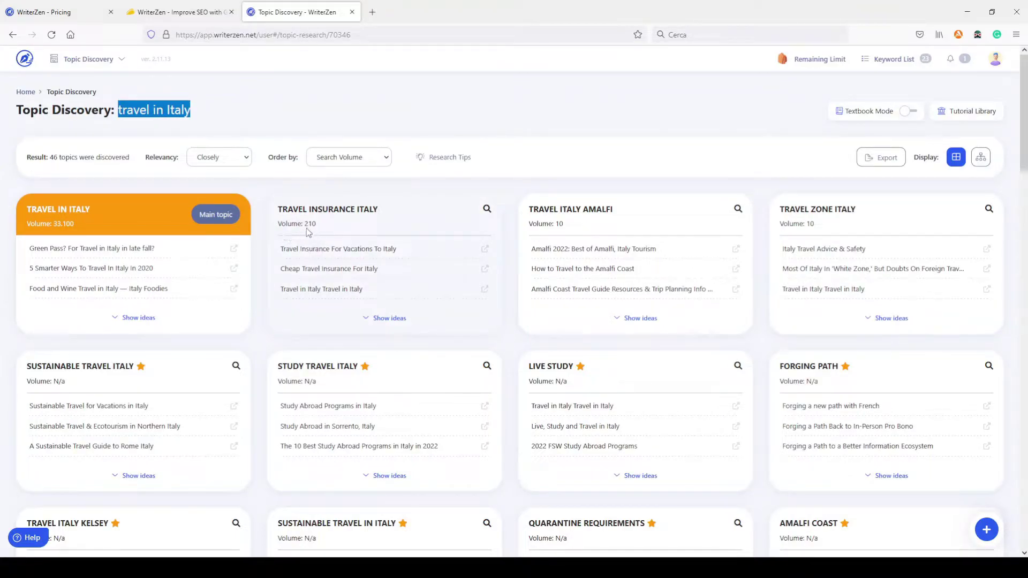
pyautogui.scroll(-6, 505, 399)
pyautogui.scroll(6, 505, 393)
pyautogui.scroll(-2, 506, 391)
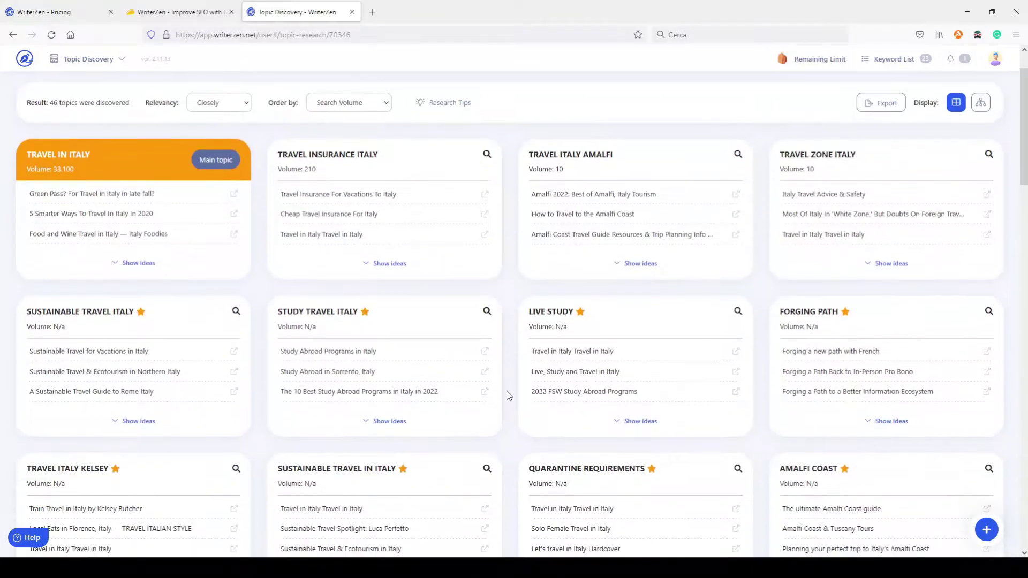
pyautogui.scroll(2, 508, 391)
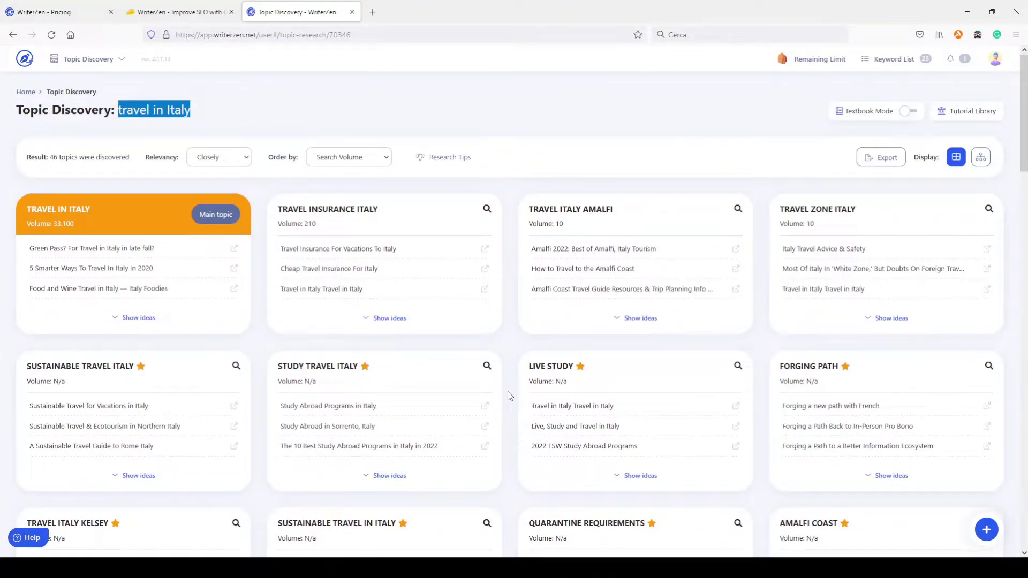
# - Switch to Keyword Explorer, open the saved "travel in Italy" report from the history, and look over its overview
pyautogui.click(100, 65)
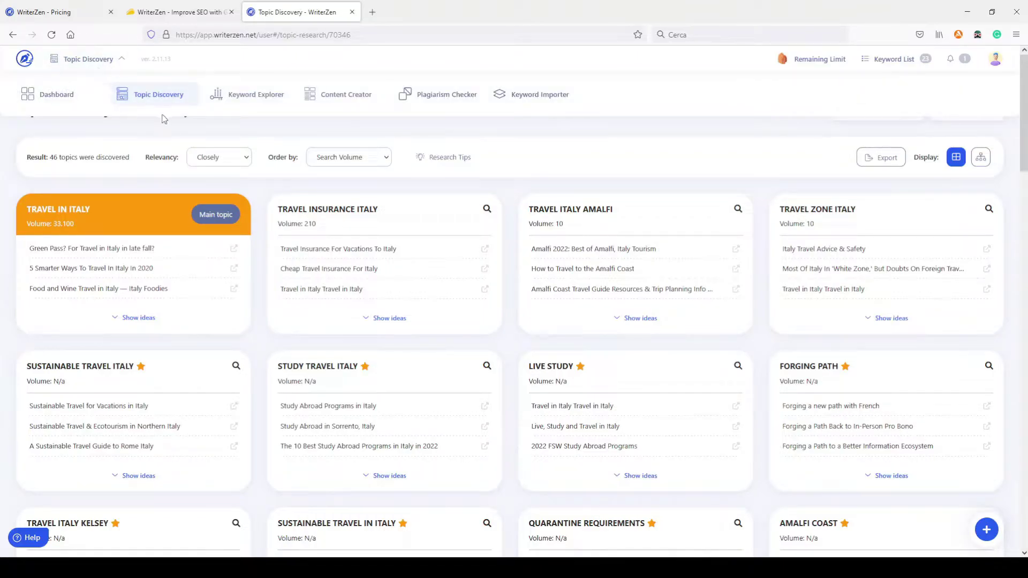
pyautogui.click(245, 99)
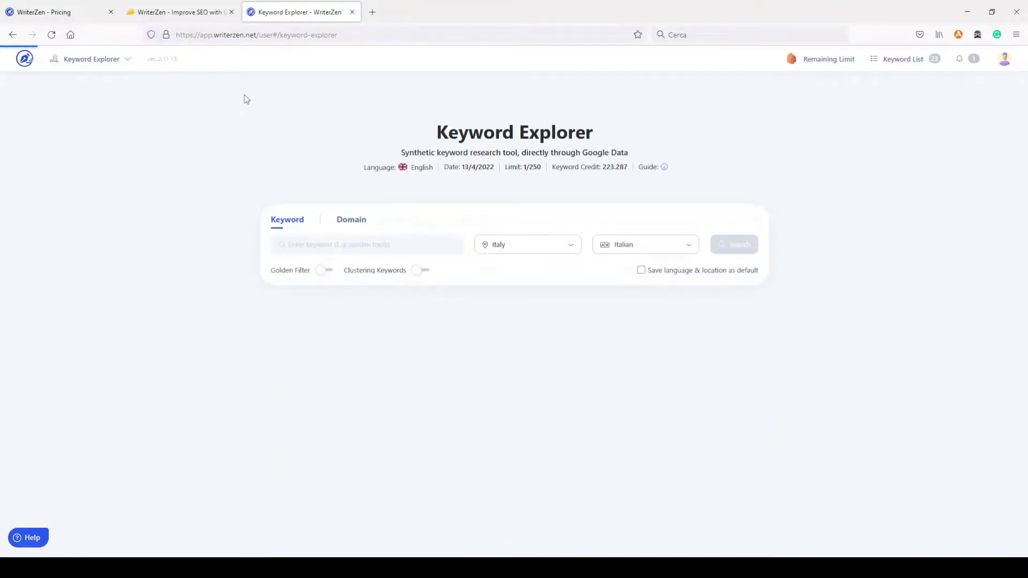
pyautogui.click(305, 245)
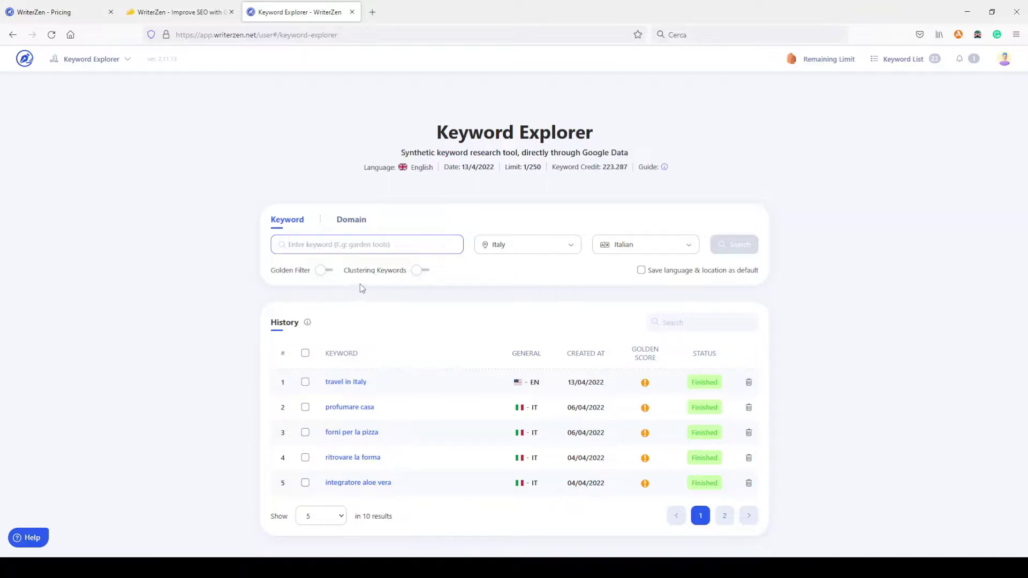
pyautogui.click(342, 382)
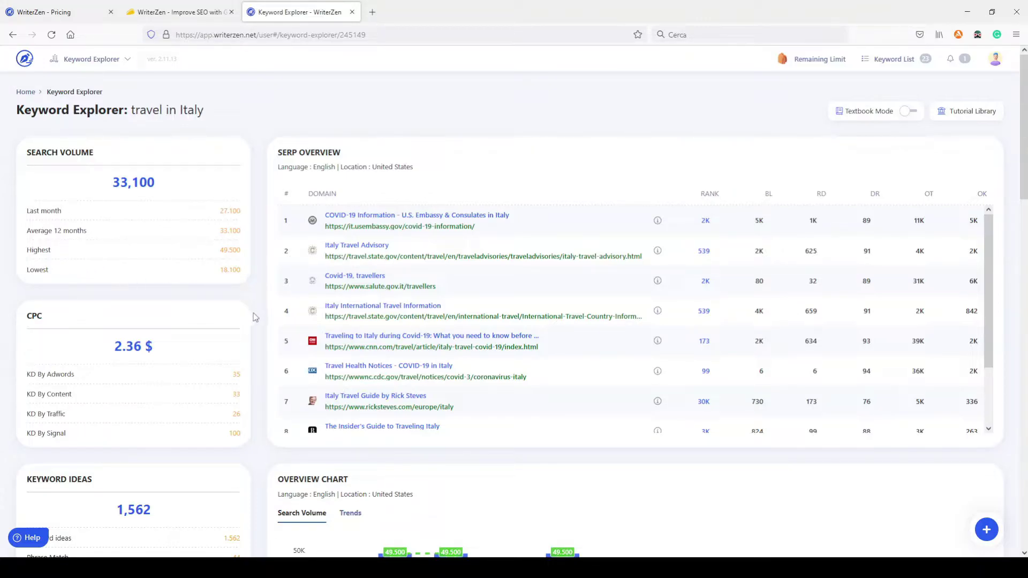
pyautogui.scroll(-2, 258, 326)
pyautogui.scroll(2, 258, 325)
pyautogui.scroll(-2, 567, 273)
pyautogui.scroll(2, 567, 271)
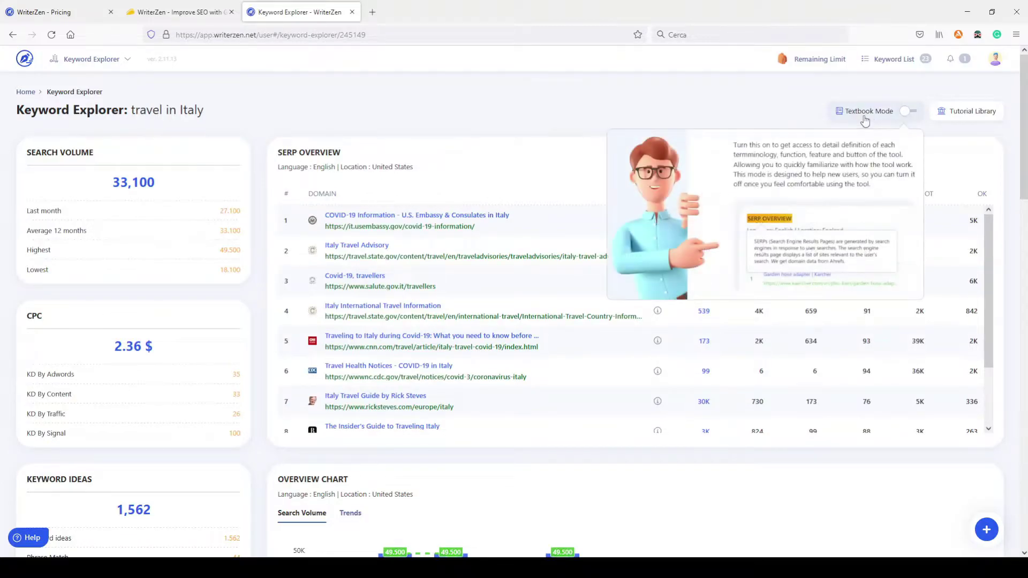
# - Turn on Textbook Mode and view the definitions of the BL and RD columns in the SERP overview
pyautogui.click(903, 113)
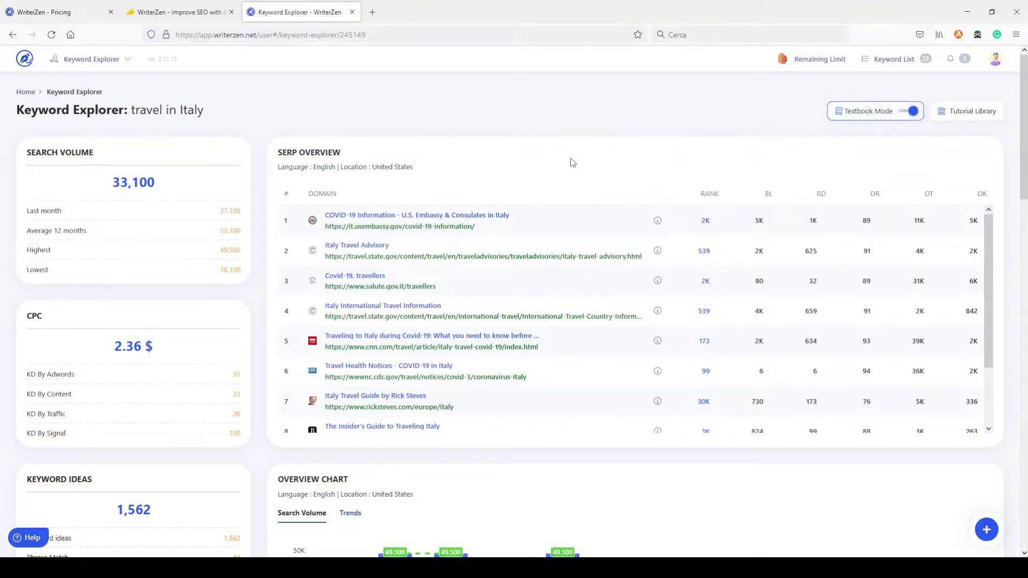
pyautogui.moveTo(768, 194)
pyautogui.moveTo(821, 193)
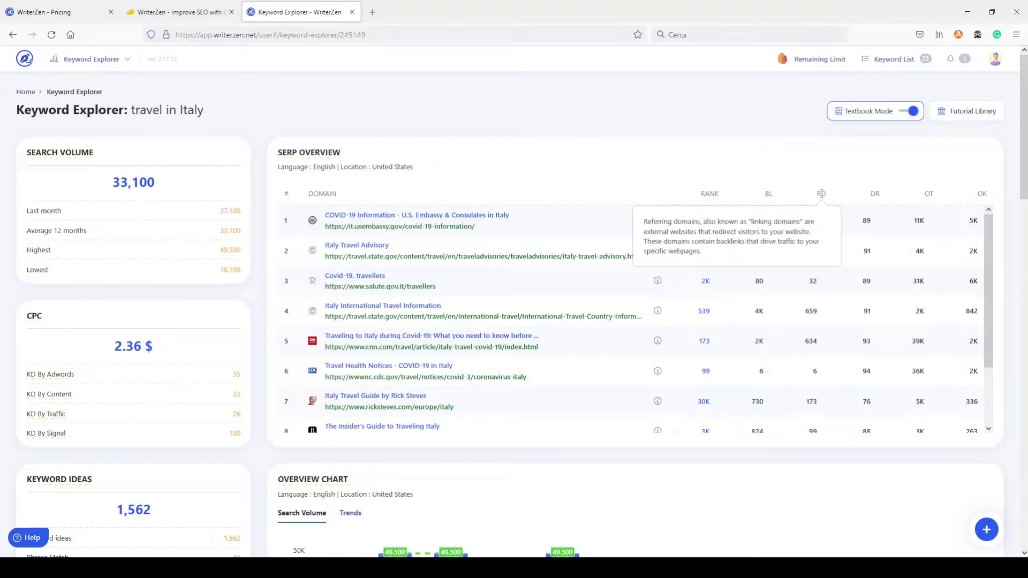
# - View the DR column's definition, and compare the Overview Chart's Trends graph with its monthly Search Volume graph
pyautogui.moveTo(875, 193)
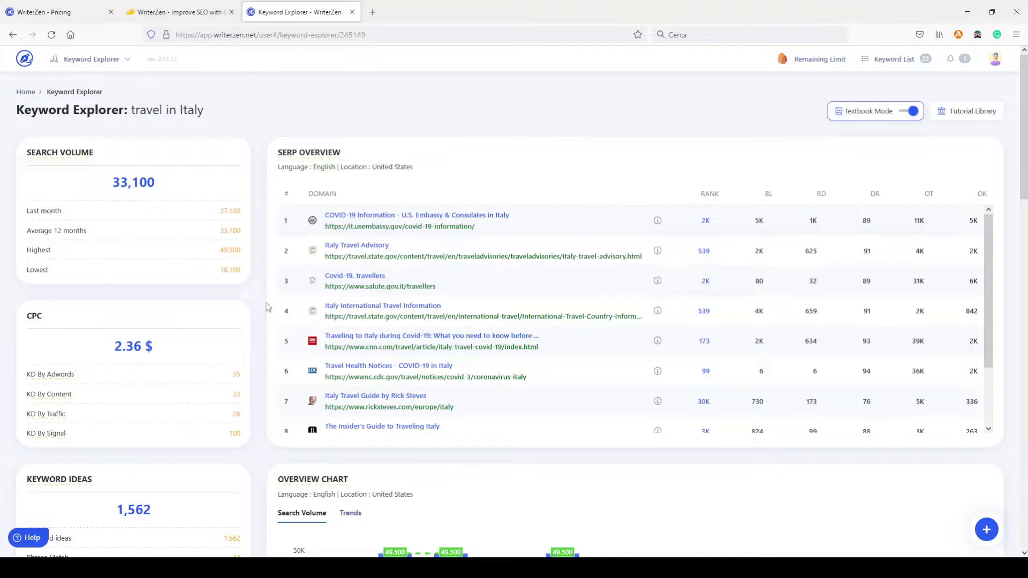
pyautogui.scroll(-6, 253, 289)
pyautogui.moveTo(354, 360)
pyautogui.moveTo(442, 284)
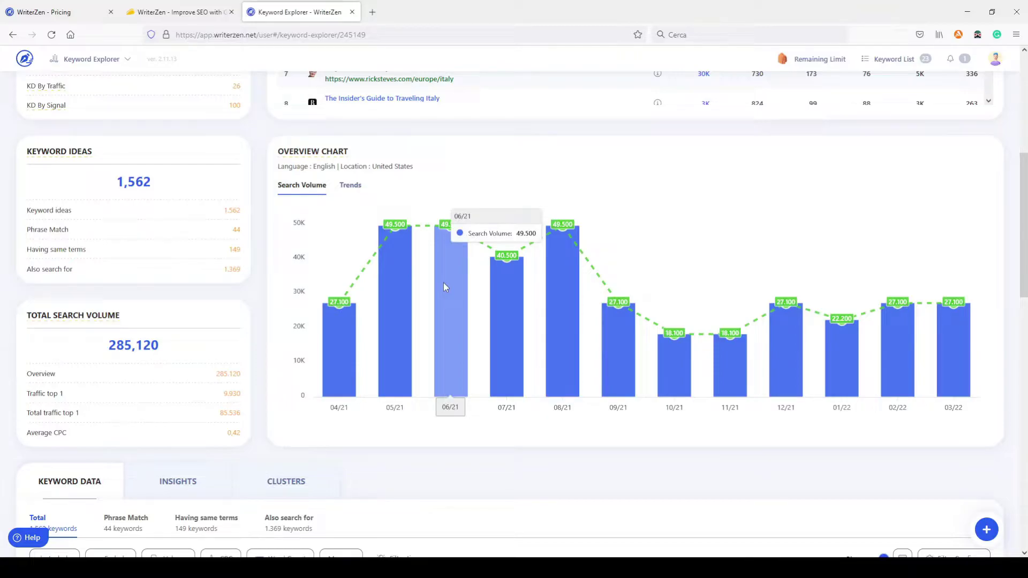
pyautogui.click(350, 187)
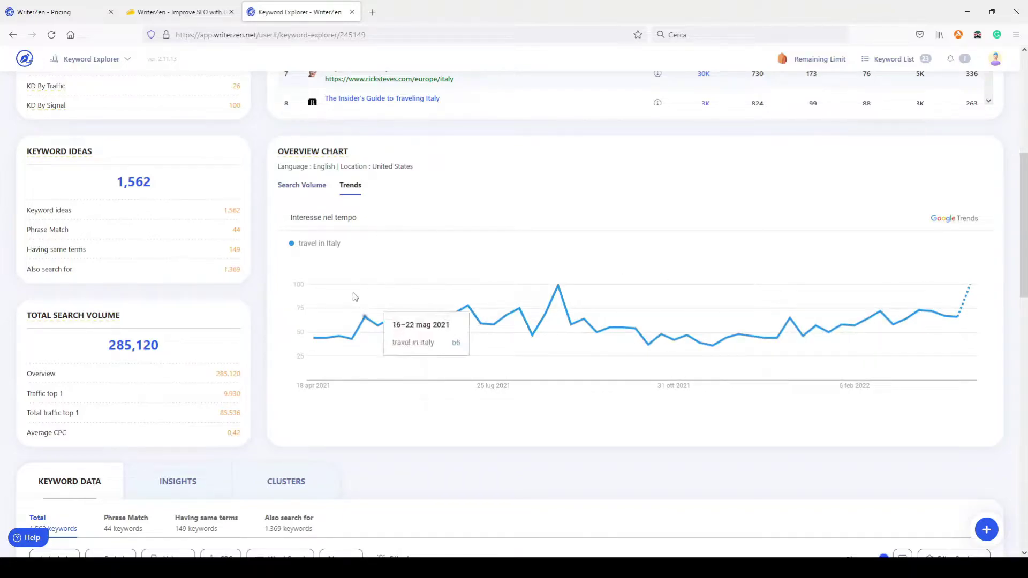
pyautogui.click(301, 184)
# - Sort the Keyword Data table by search volume in descending order
pyautogui.scroll(-4, 252, 284)
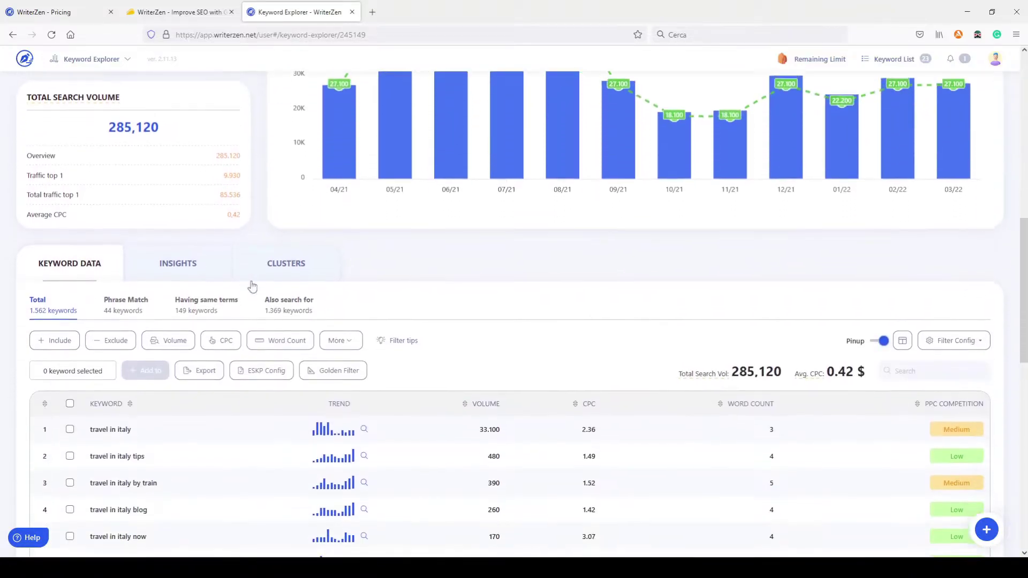
pyautogui.scroll(-5, 252, 286)
pyautogui.scroll(1, 254, 284)
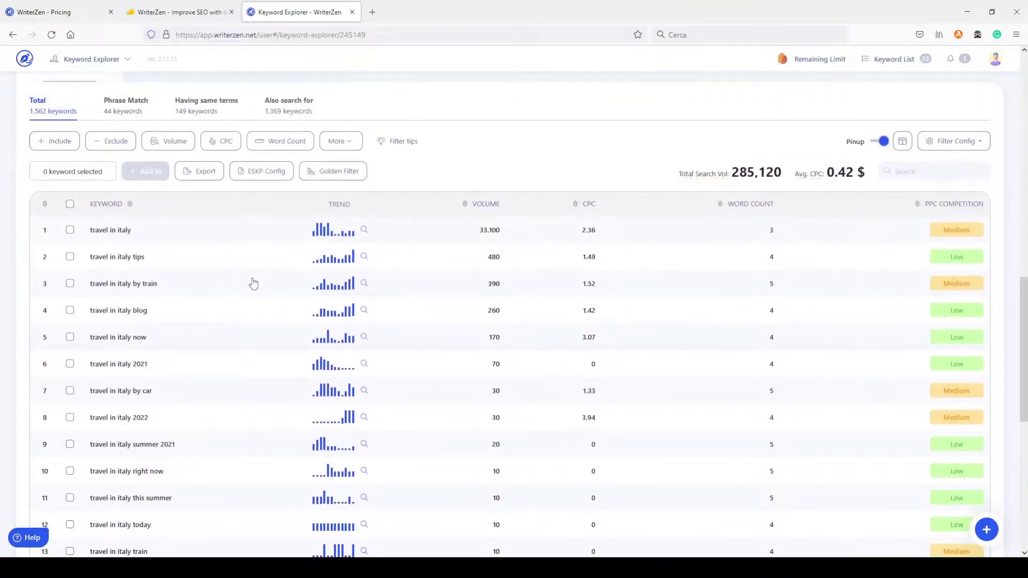
pyautogui.scroll(2, 253, 283)
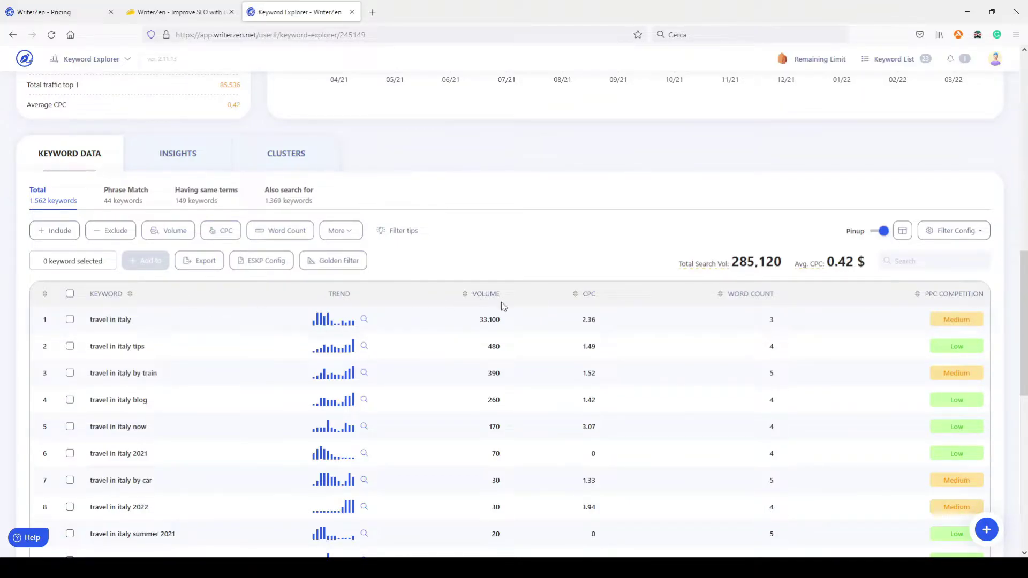
pyautogui.click(465, 299)
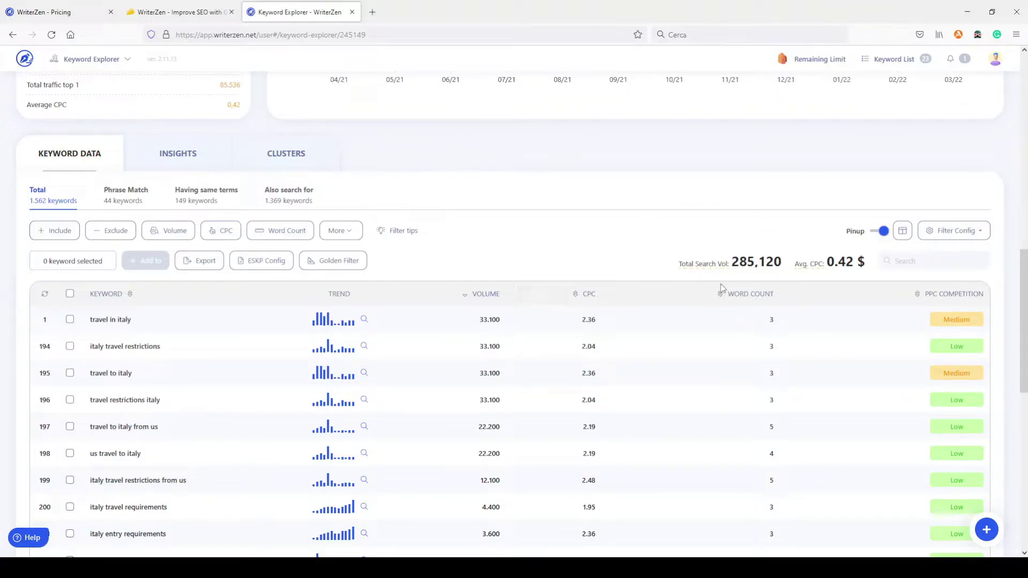
# - Expand the "italy entry requirements" keyword, review its difficulty, search volume and SERP overview, and collapse it again
pyautogui.moveTo(353, 325)
pyautogui.scroll(-2, 192, 273)
pyautogui.scroll(-1, 185, 343)
pyautogui.scroll(-1, 184, 336)
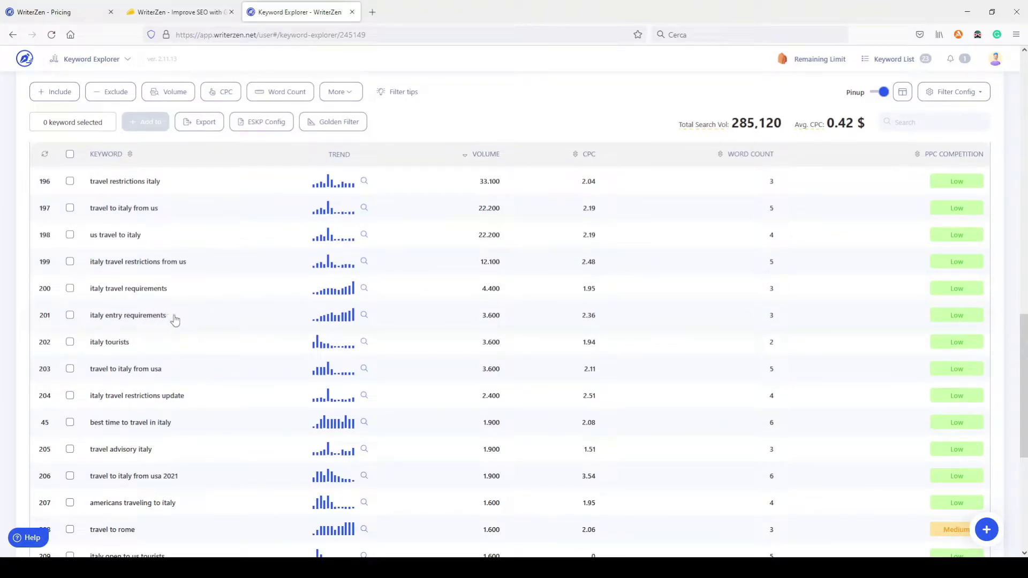
pyautogui.click(118, 323)
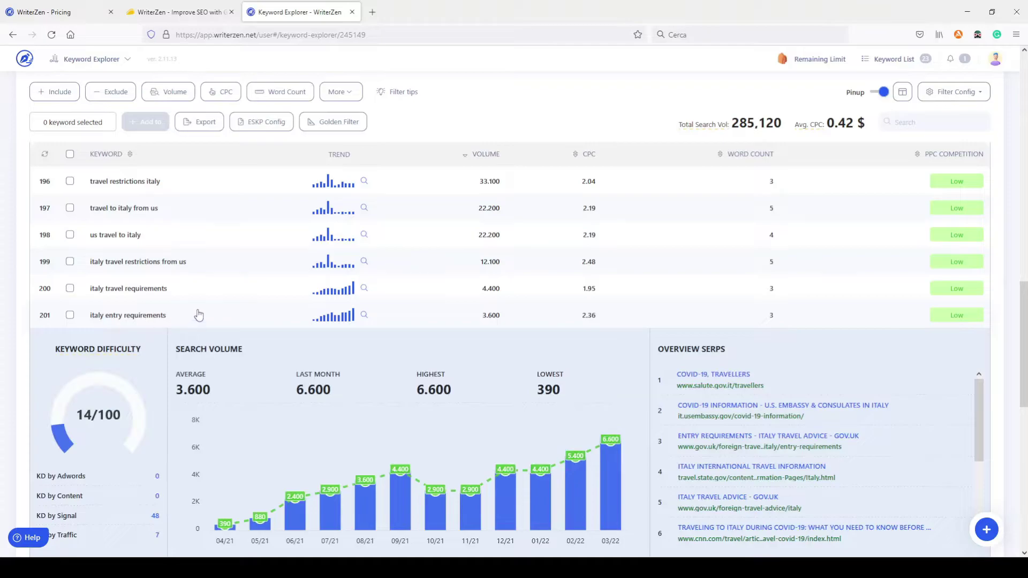
pyautogui.scroll(-2, 198, 314)
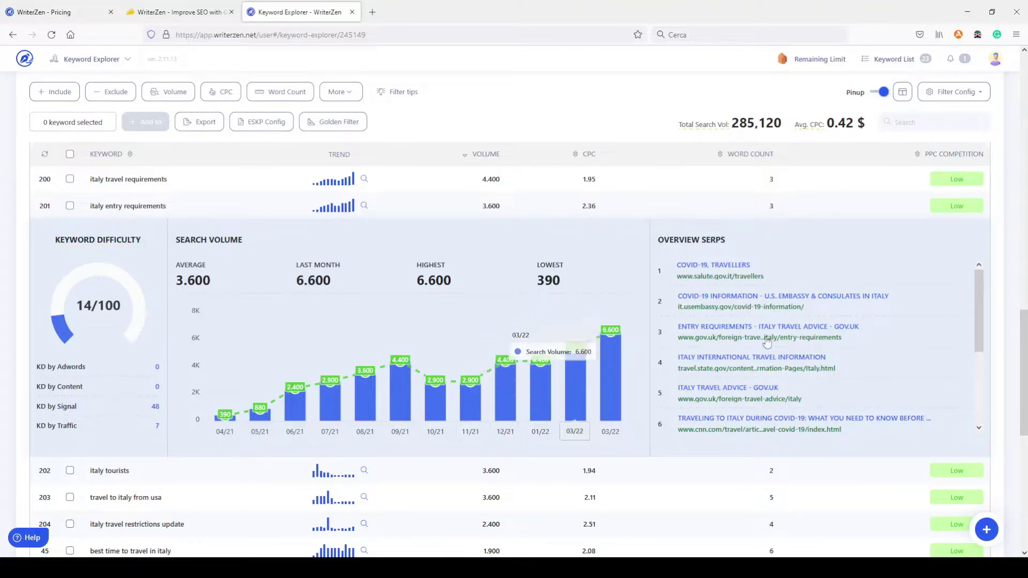
pyautogui.scroll(-3, 752, 325)
pyautogui.scroll(3, 752, 325)
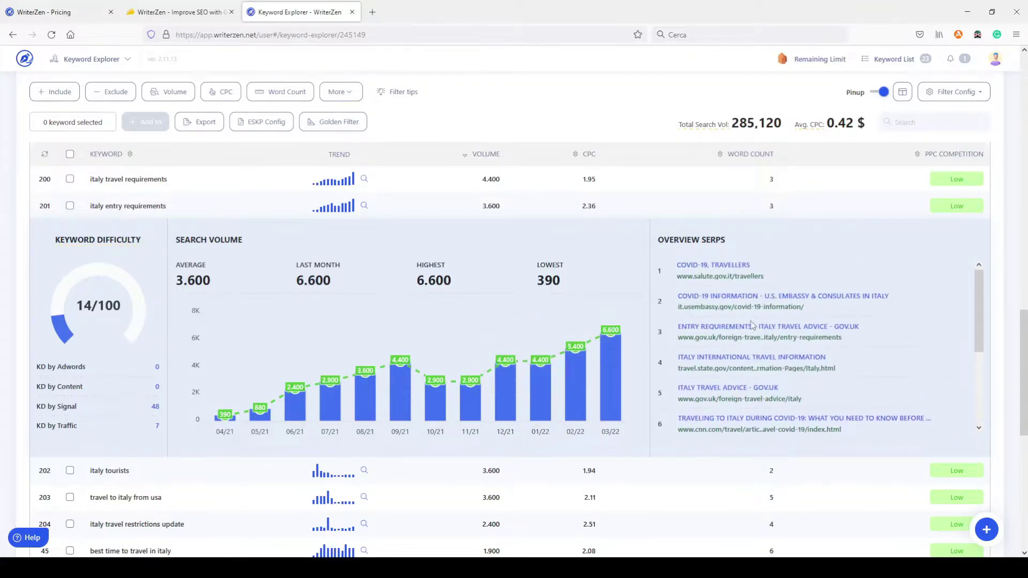
pyautogui.click(186, 210)
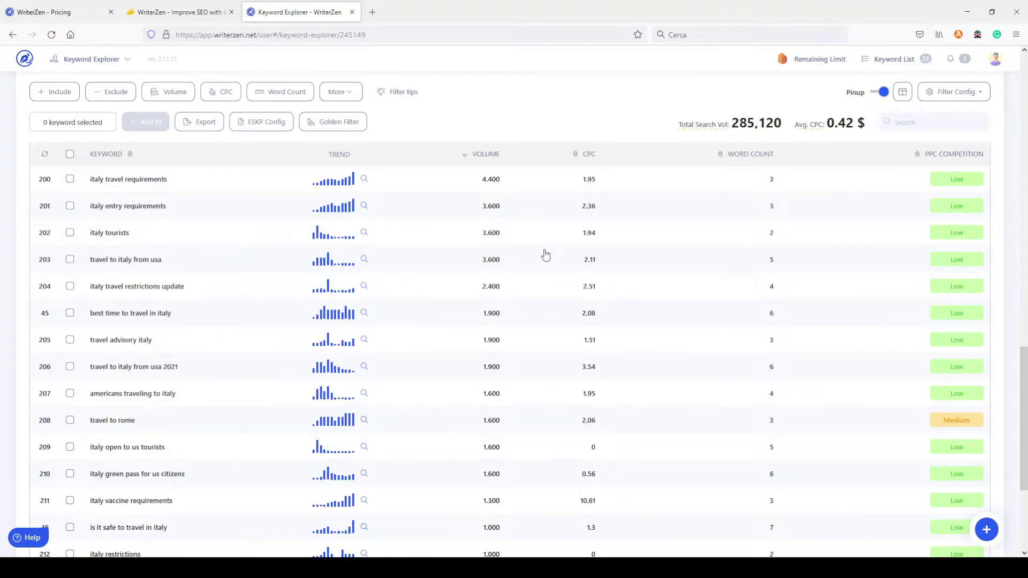
# - View the Phrase Match, Having same terms and Also search for keyword groups, and return to the Total list
pyautogui.scroll(5, 455, 342)
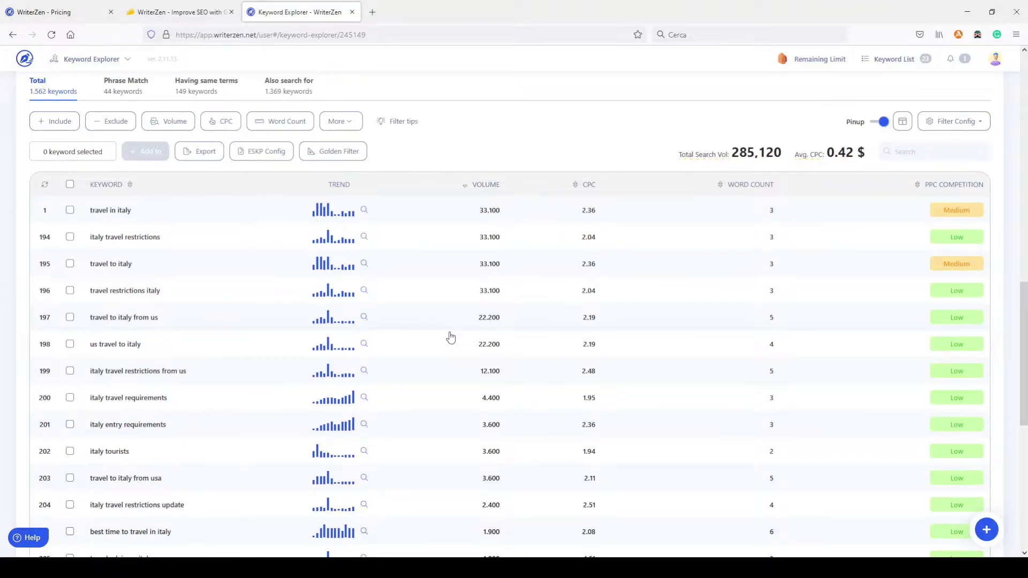
pyautogui.scroll(3, 450, 335)
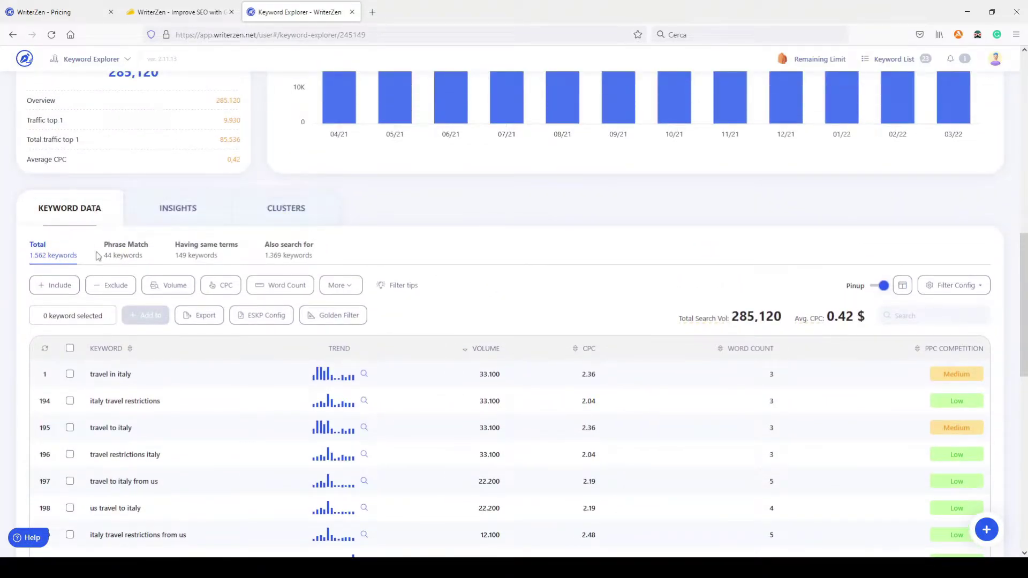
pyautogui.click(124, 255)
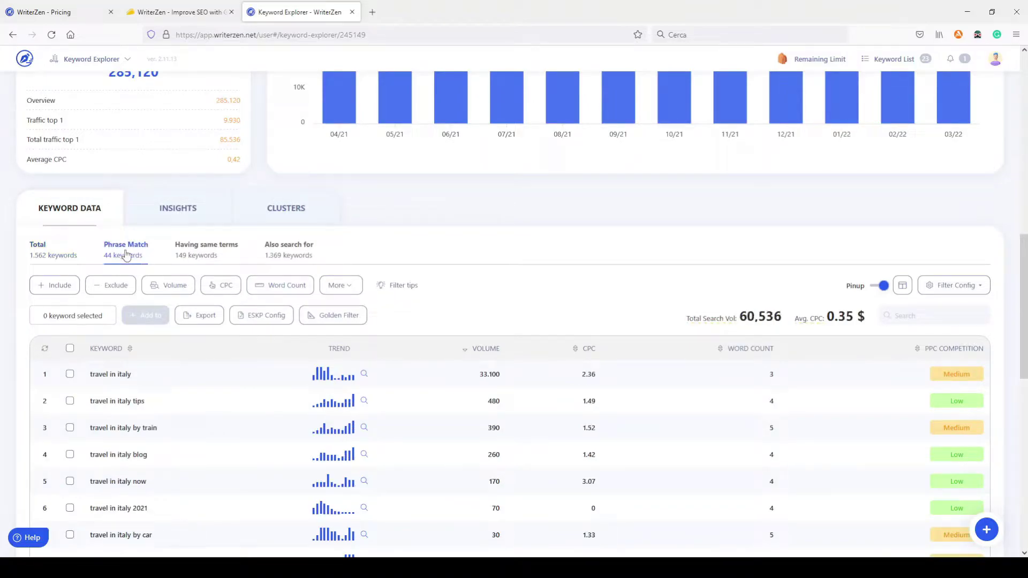
pyautogui.click(203, 252)
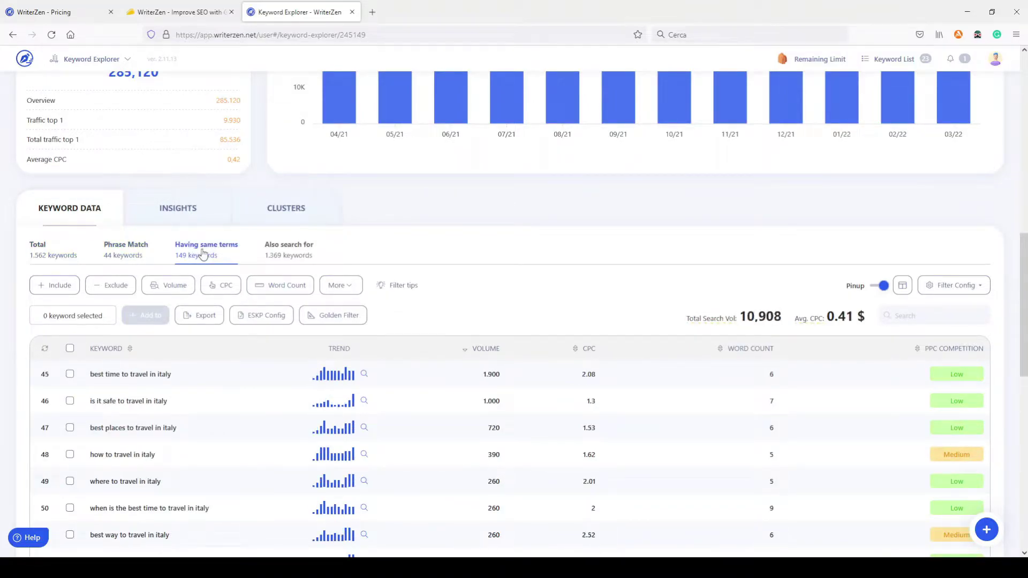
pyautogui.click(294, 254)
pyautogui.scroll(-3, 547, 291)
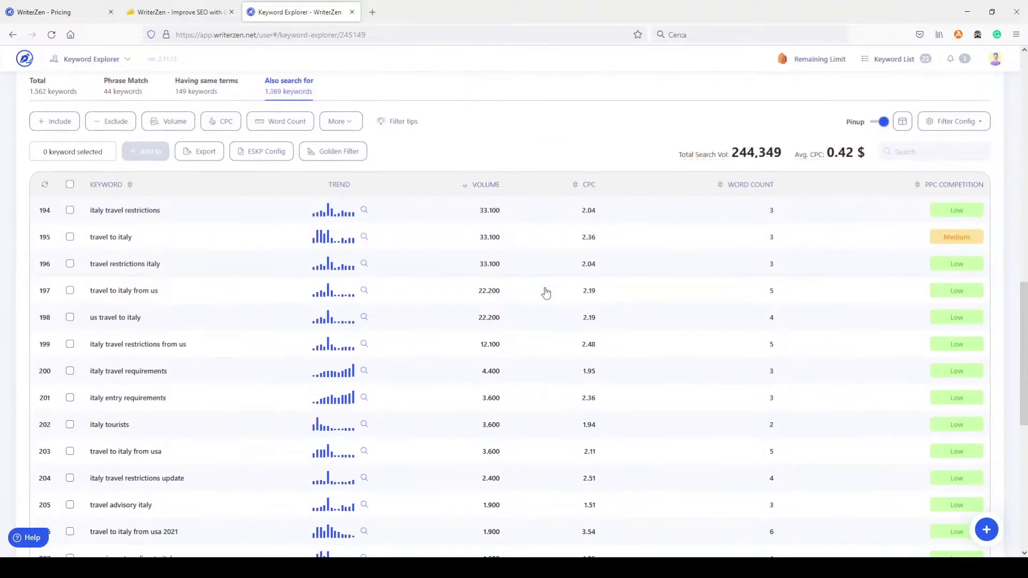
pyautogui.scroll(2, 374, 262)
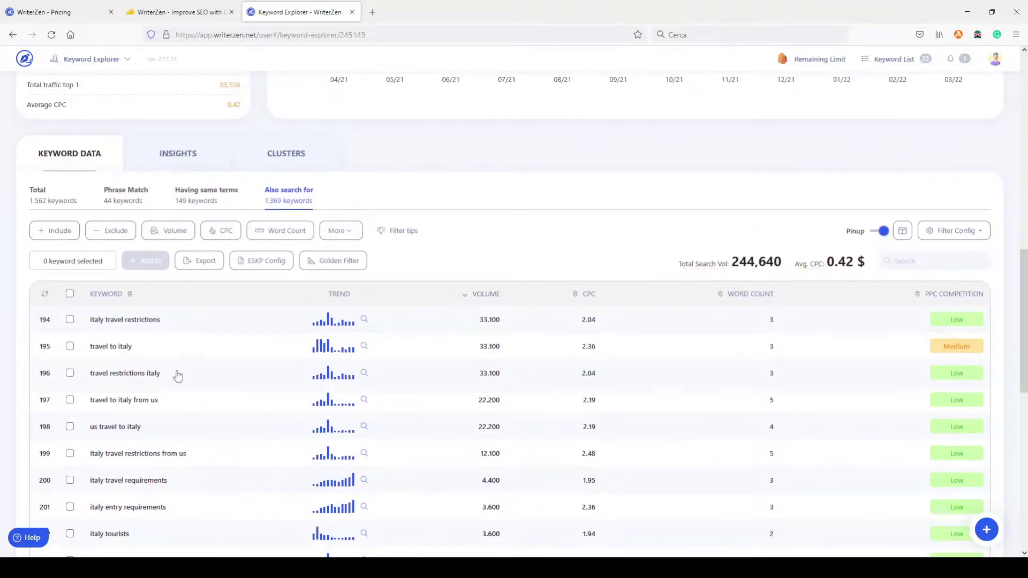
pyautogui.click(47, 200)
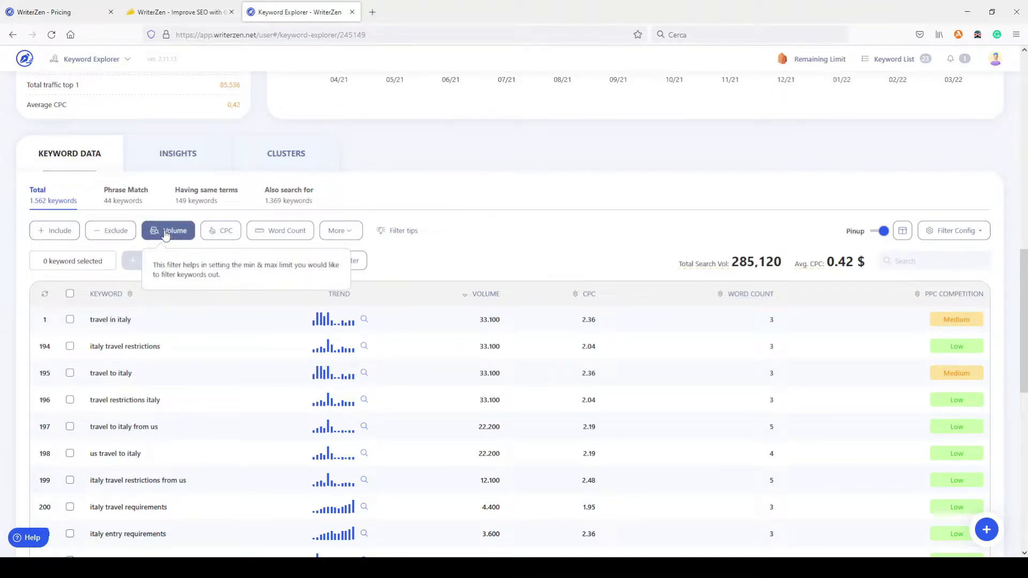
# - Filter the keyword list to a minimum search volume of 50
pyautogui.click(167, 234)
pyautogui.click(171, 263)
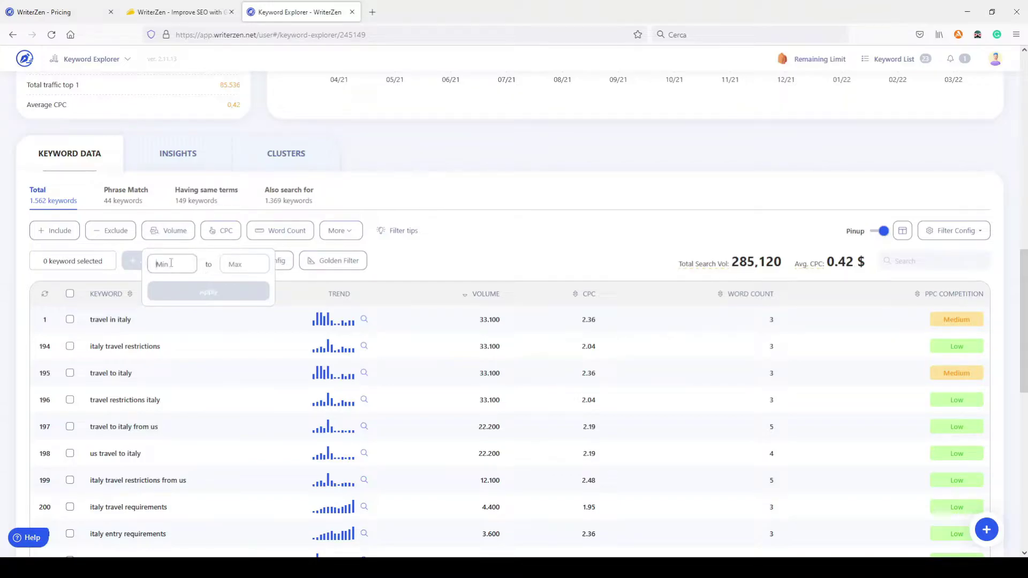
pyautogui.write('50')
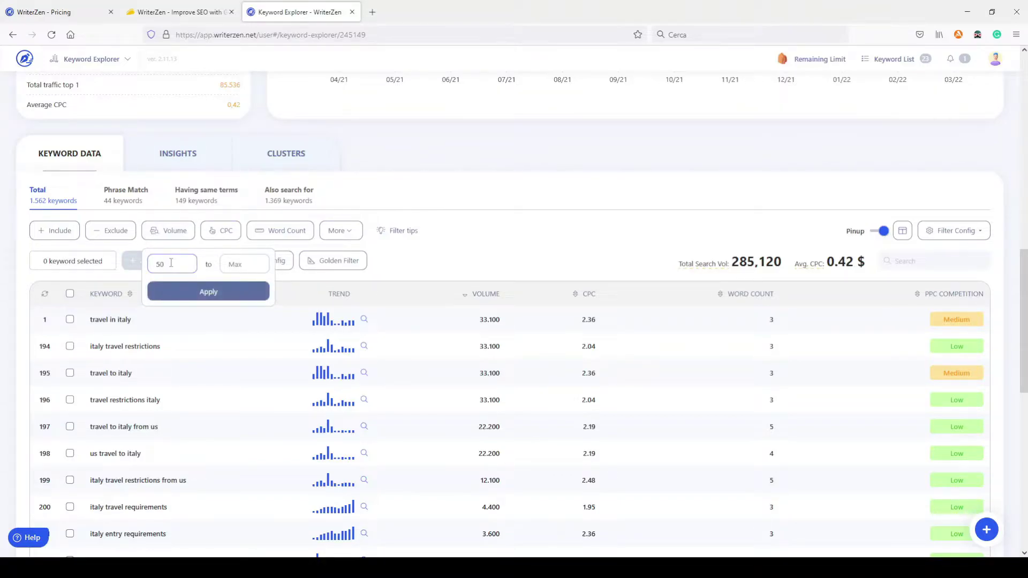
pyautogui.click(186, 295)
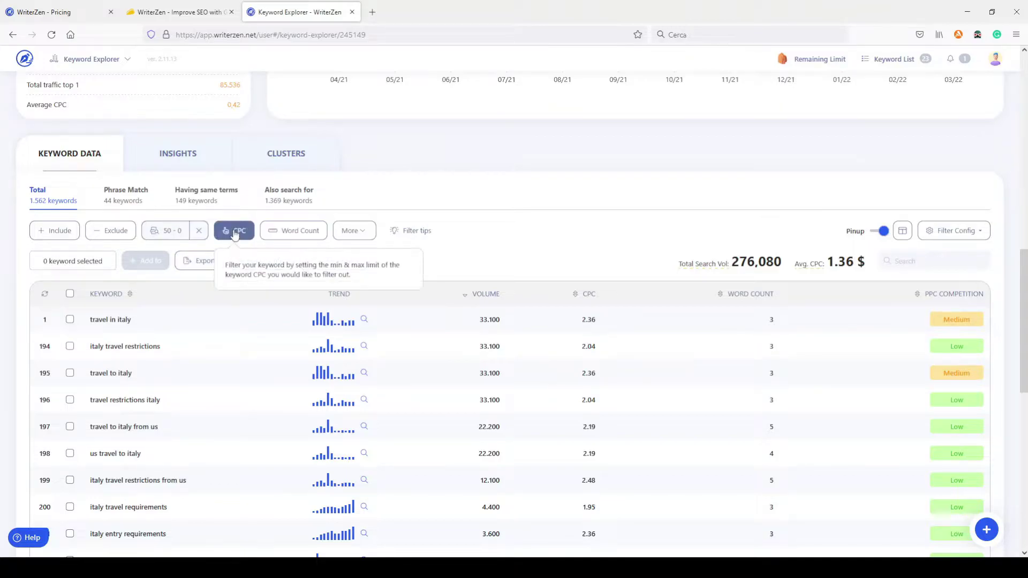
# - Filter the keywords to a minimum word count of 5 and remove that filter again
pyautogui.click(294, 236)
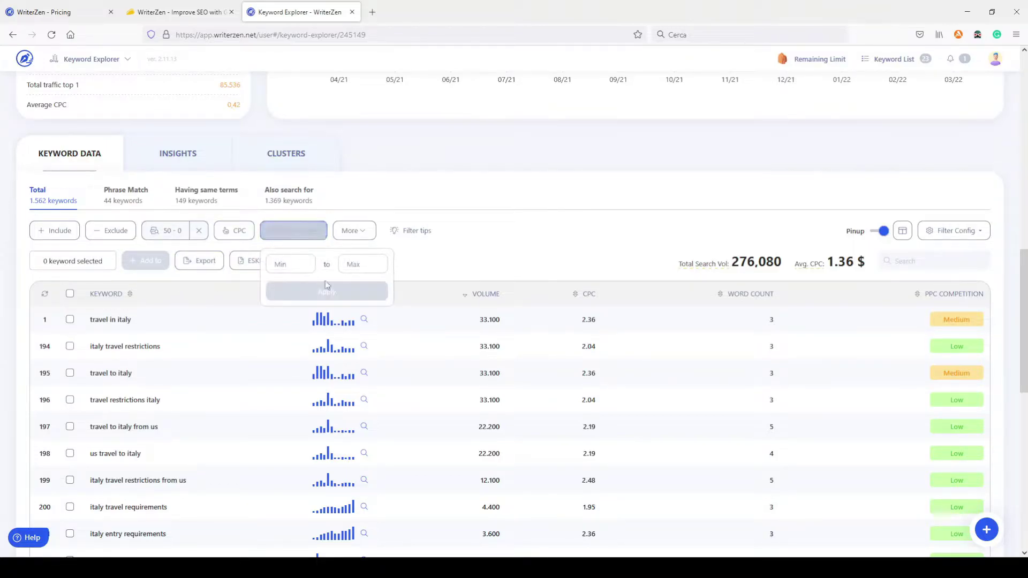
pyautogui.click(289, 263)
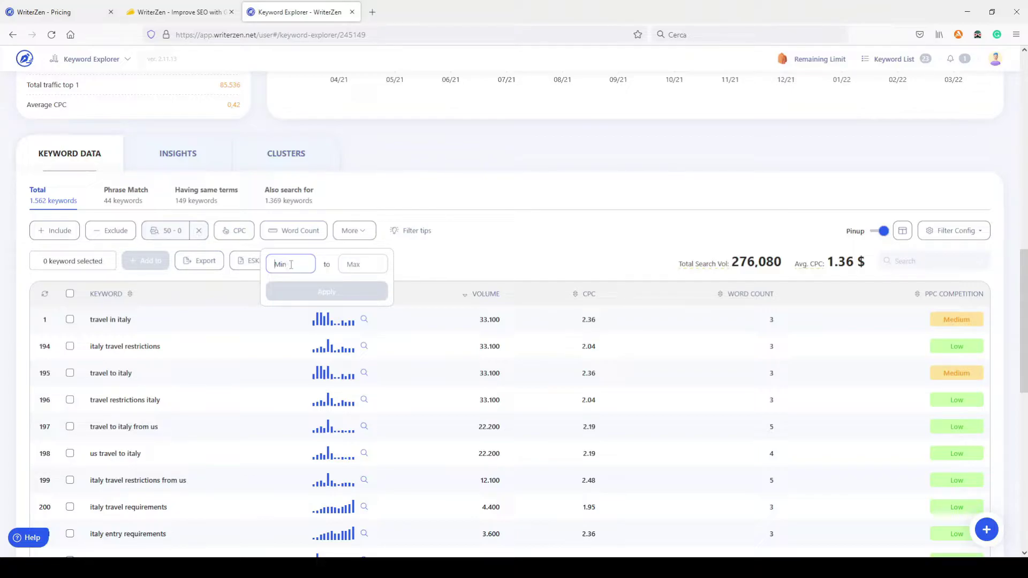
pyautogui.write('5')
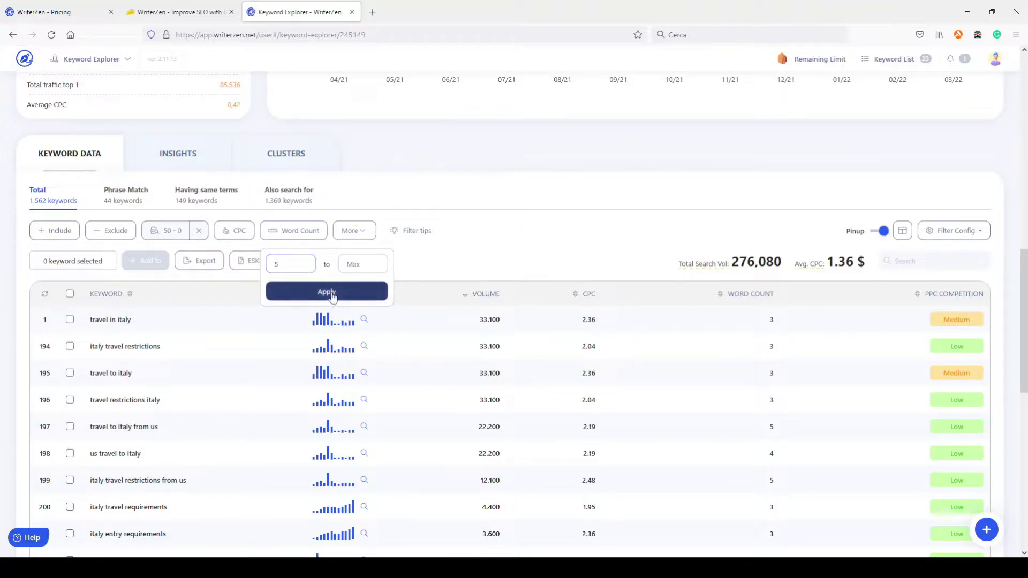
pyautogui.click(332, 294)
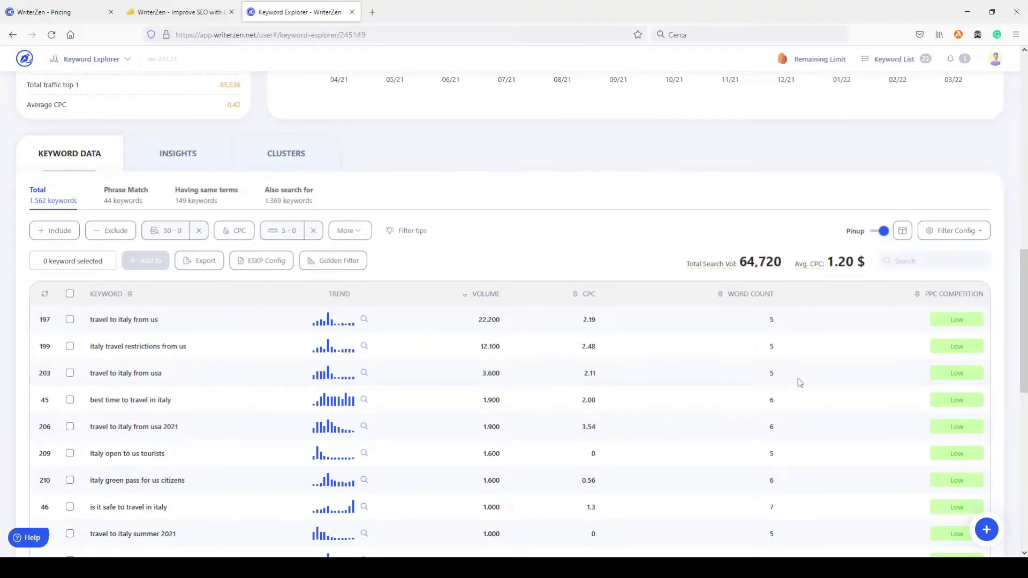
pyautogui.click(313, 230)
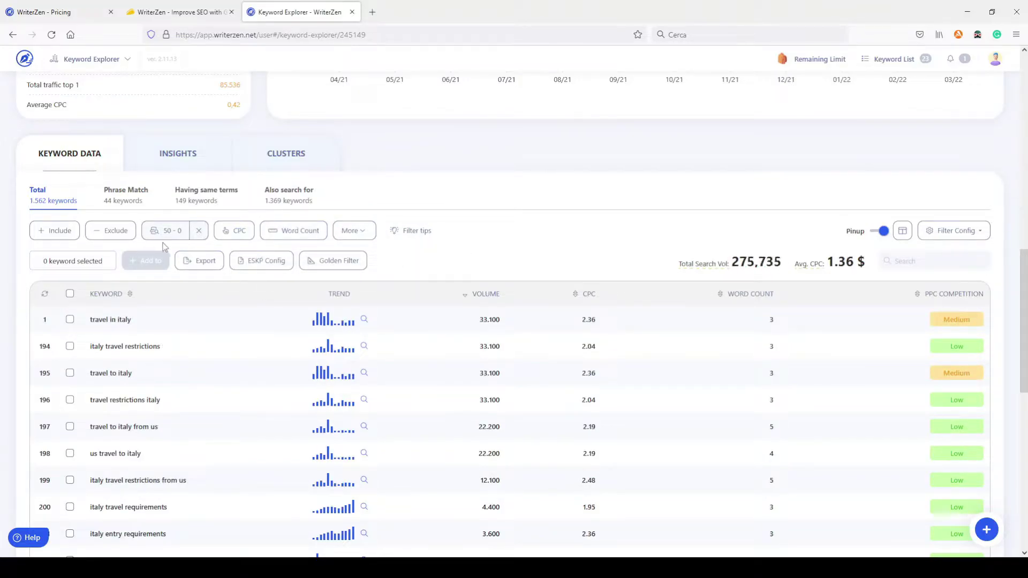
# - Look at the All words and Any words options of the Include and Exclude filters without applying either filter
pyautogui.click(53, 236)
pyautogui.click(124, 262)
pyautogui.click(63, 262)
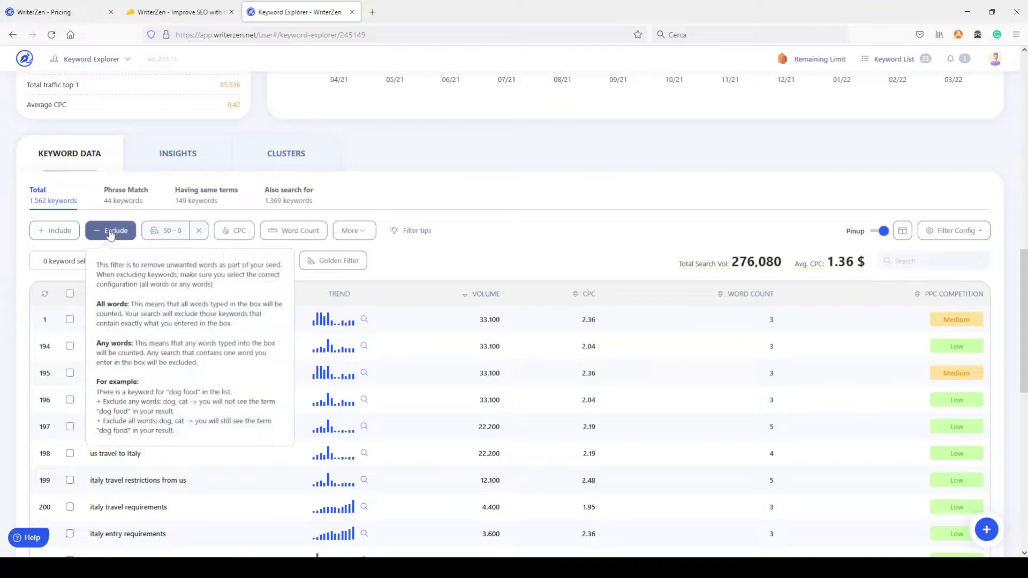
pyautogui.click(110, 232)
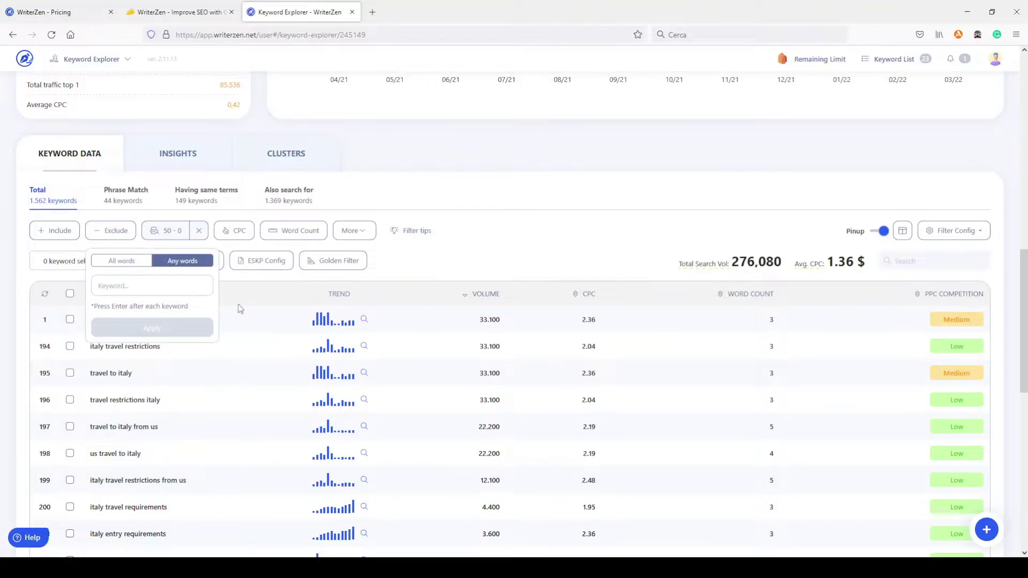
pyautogui.click(443, 266)
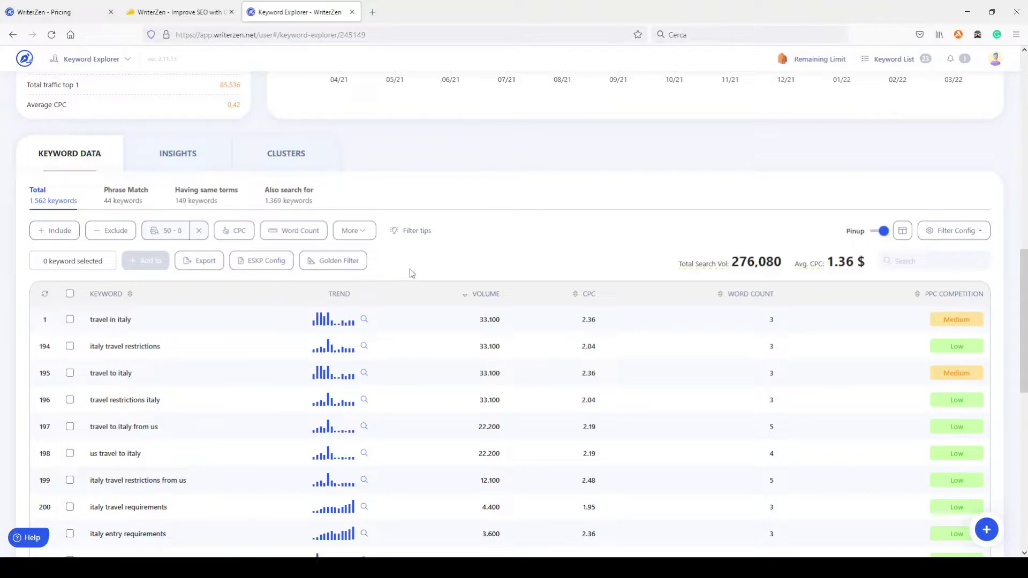
# - Open the Golden Filter notification, read the keyword credits it requires, and dismiss it without activating the filter
pyautogui.moveTo(350, 263)
pyautogui.click(323, 266)
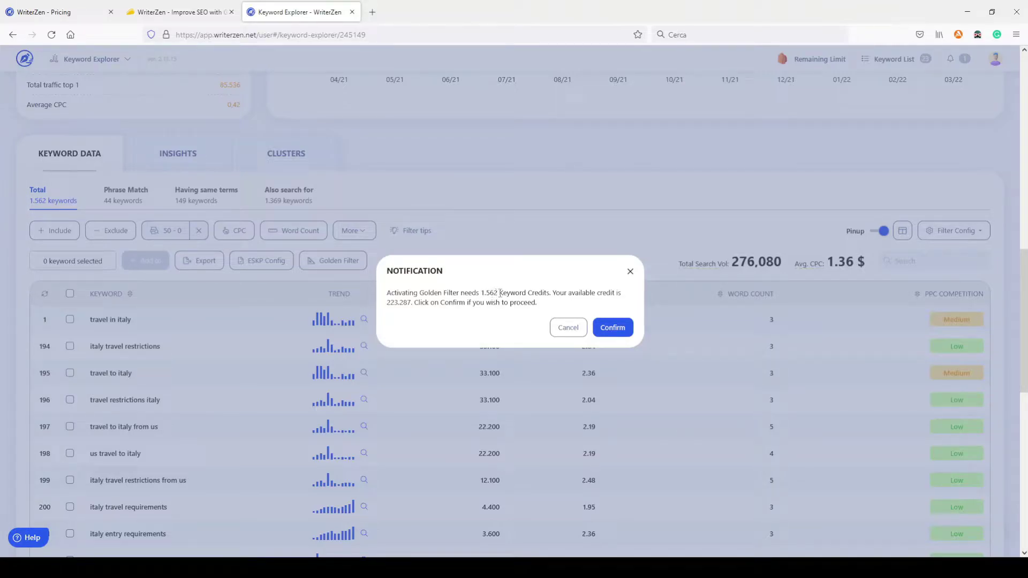
pyautogui.moveTo(550, 293); pyautogui.dragTo(482, 293)
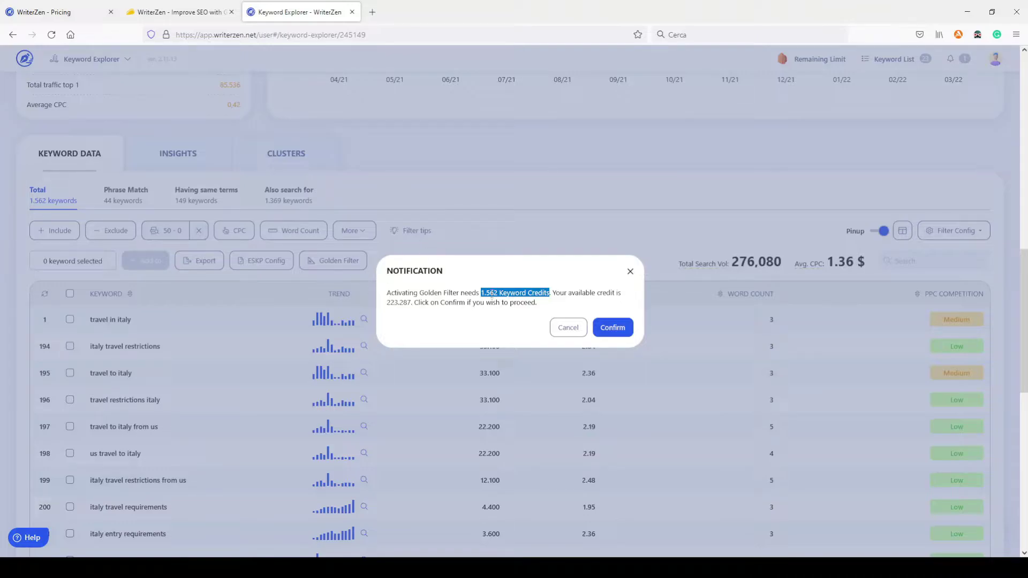
pyautogui.click(500, 291)
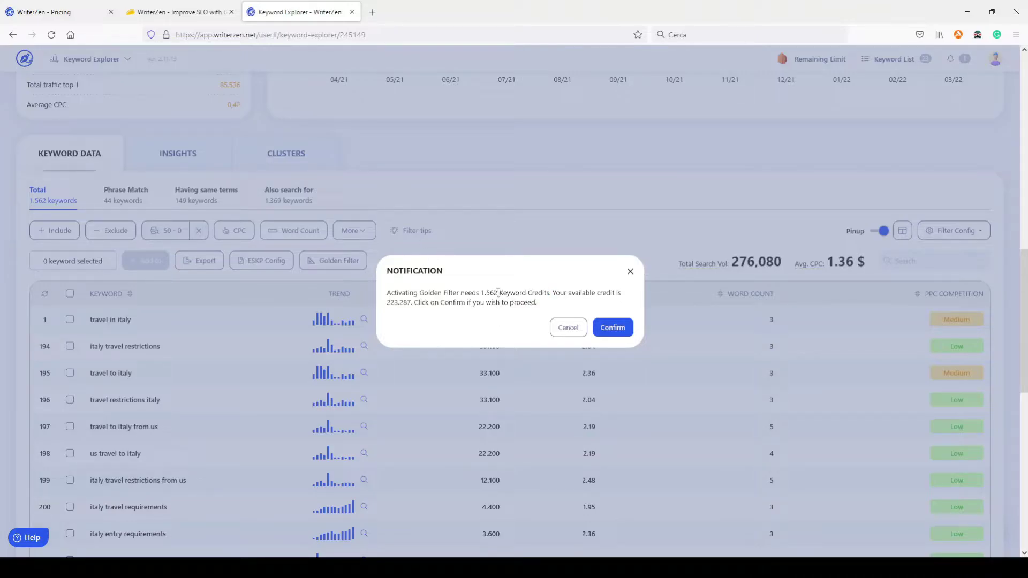
pyautogui.doubleClick(488, 293)
pyautogui.click(630, 271)
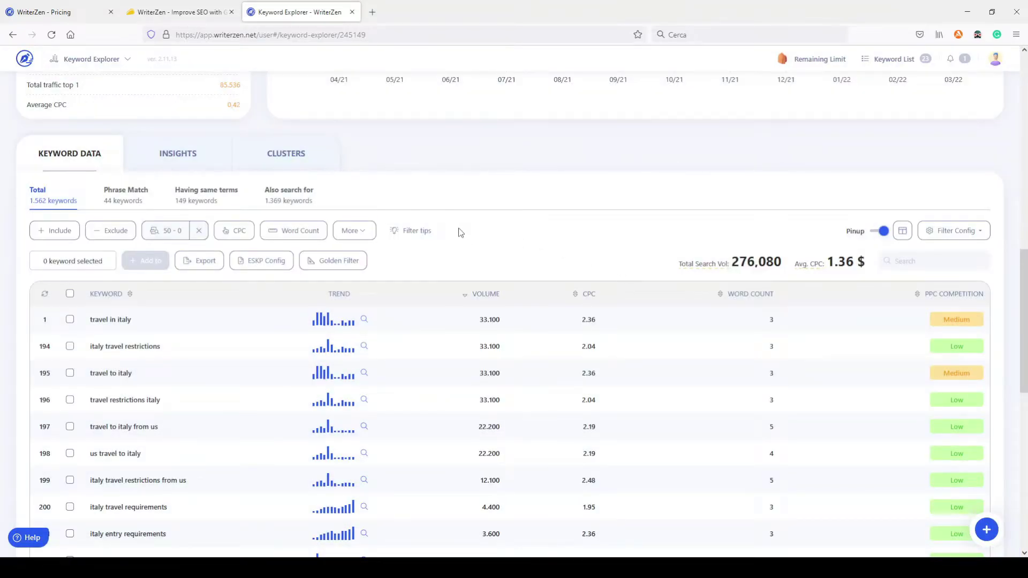
# - Check the monthly keyword credits of the Single and Multiple plans on the AppSumo deal page and return to Keyword Explorer
pyautogui.click(160, 13)
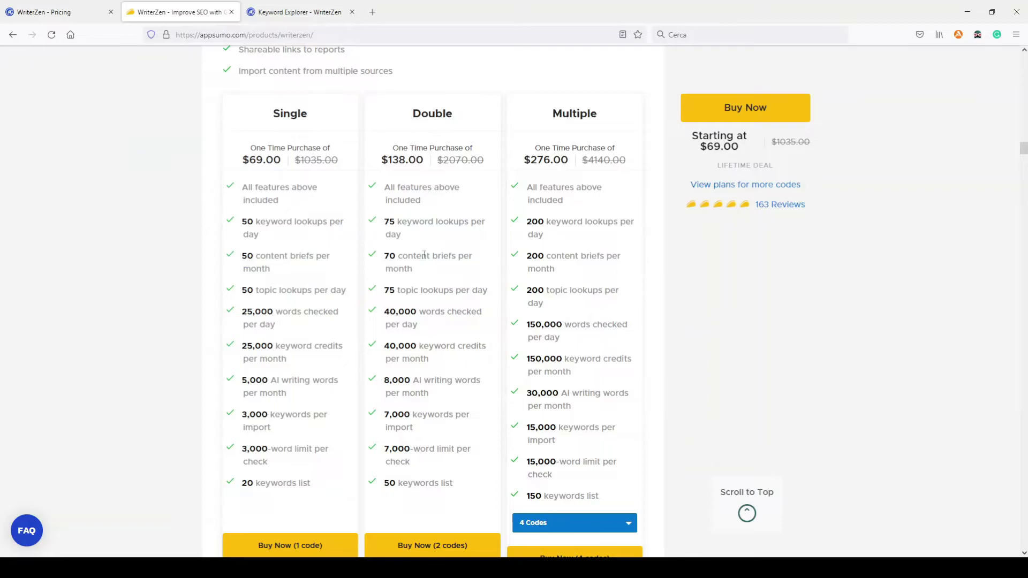
pyautogui.moveTo(242, 345); pyautogui.dragTo(276, 345)
pyautogui.moveTo(527, 360); pyautogui.dragTo(569, 357)
pyautogui.click(568, 359)
pyautogui.click(298, 11)
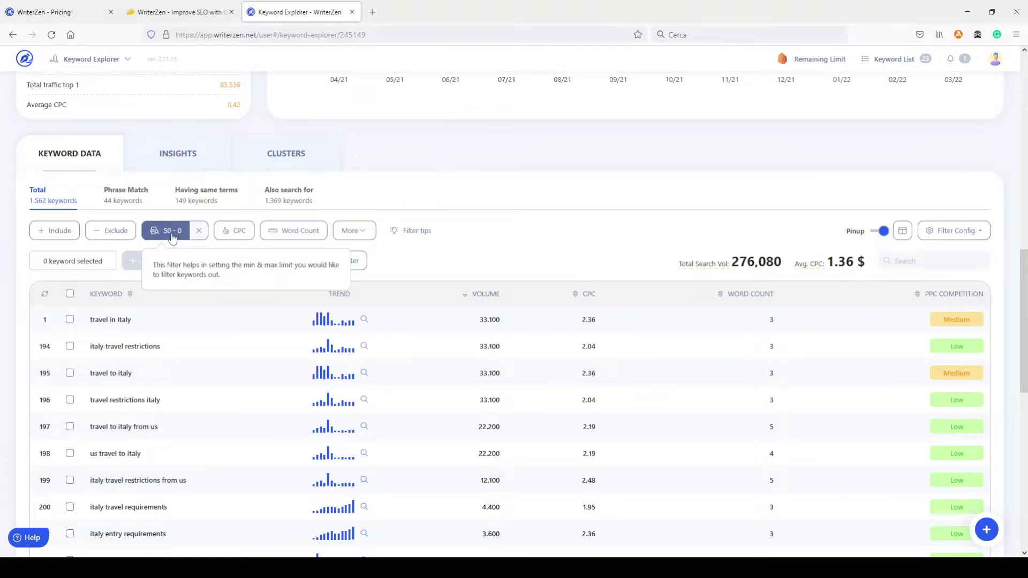
# - Select all keywords in the volume-filtered list and clear the selection again
pyautogui.click(70, 294)
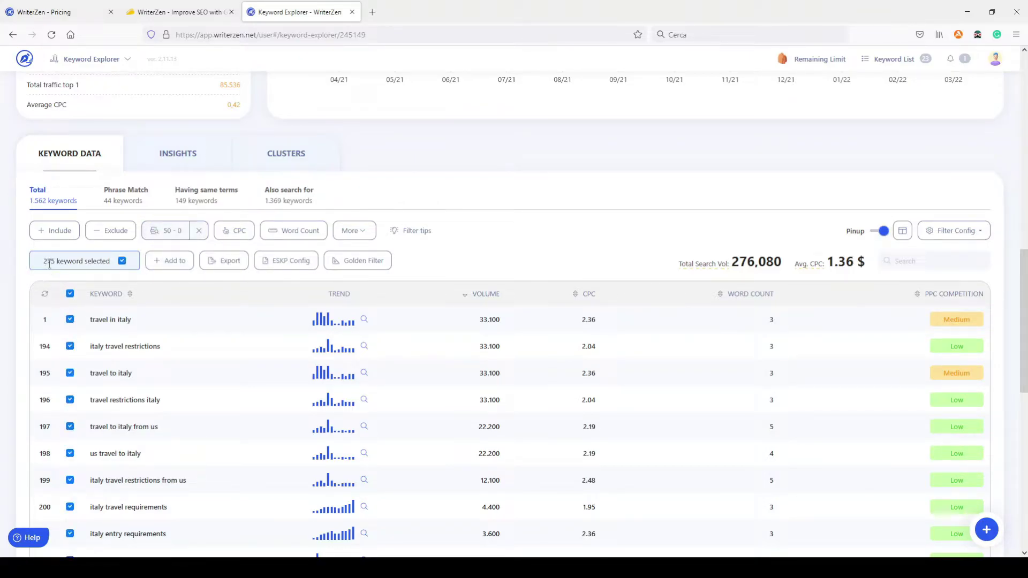
pyautogui.moveTo(48, 261); pyautogui.dragTo(56, 262)
pyautogui.moveTo(33, 209)
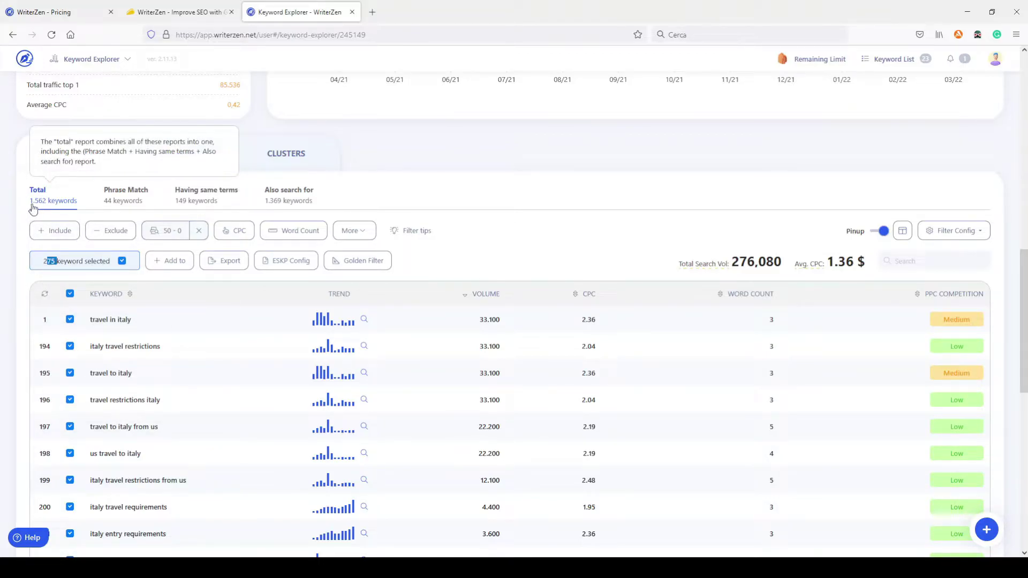
pyautogui.click(121, 261)
# - Filter the keywords to a minimum word count of 4 and select all the remaining ones
pyautogui.click(295, 236)
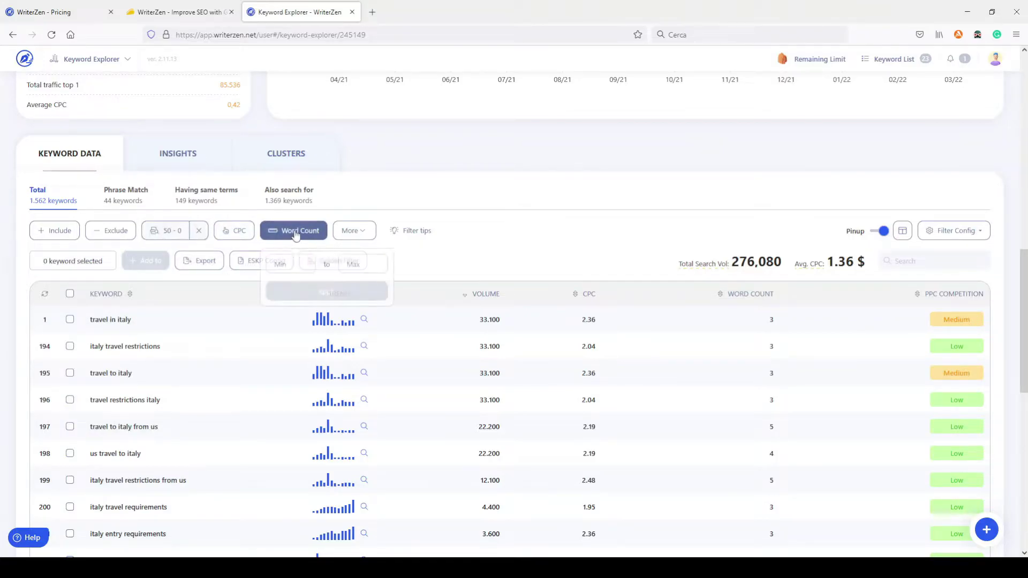
pyautogui.click(293, 265)
pyautogui.write('4')
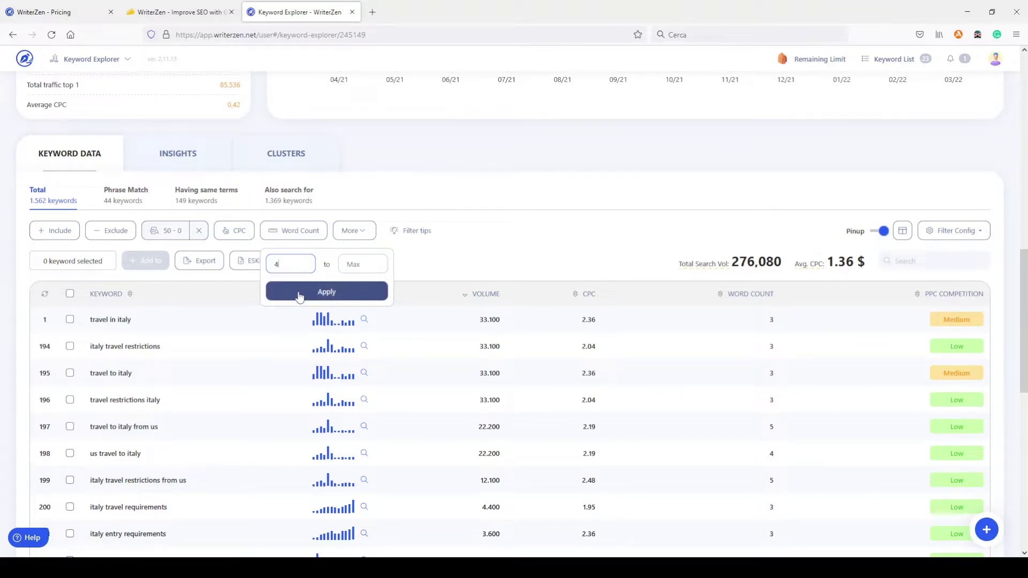
pyautogui.click(298, 295)
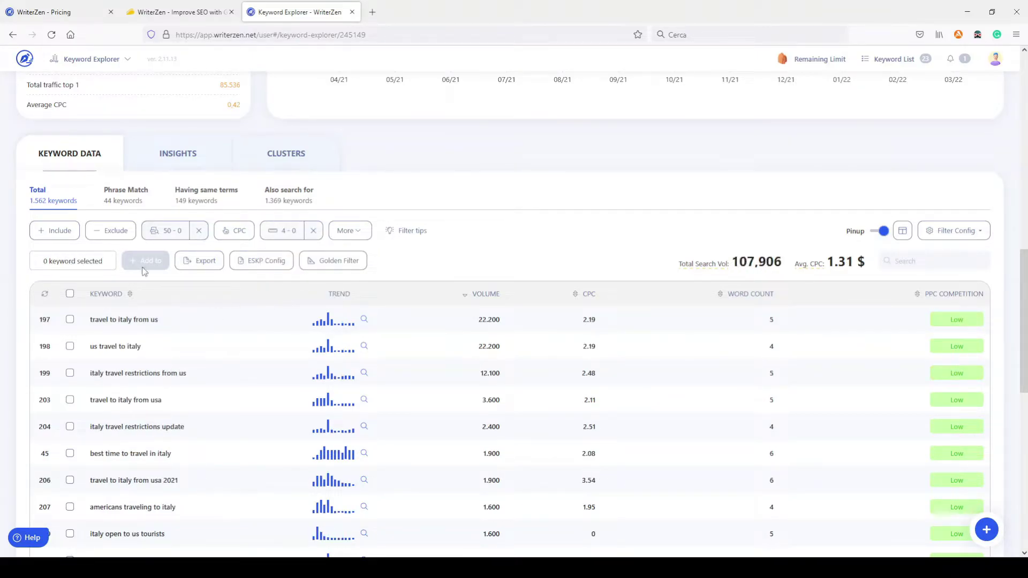
pyautogui.click(69, 294)
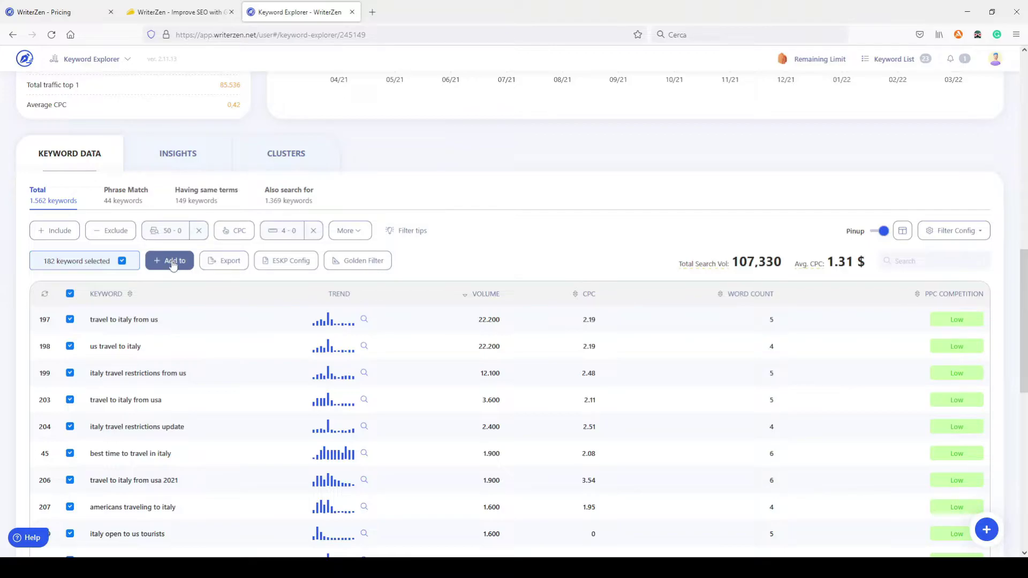
# - Look at the export choices and the existing and new list options for the selected keywords without exporting or adding anything
pyautogui.click(224, 261)
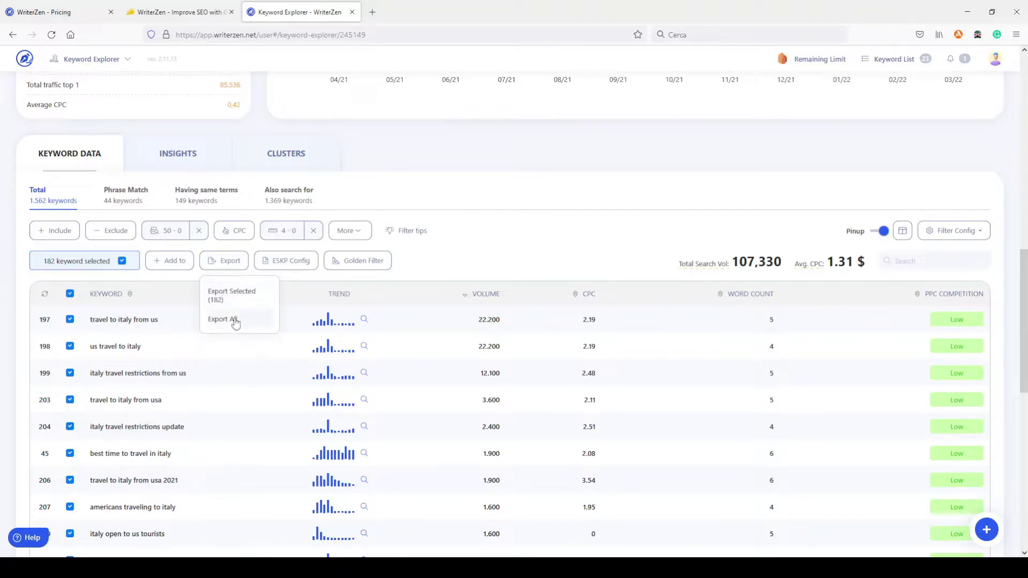
pyautogui.click(186, 277)
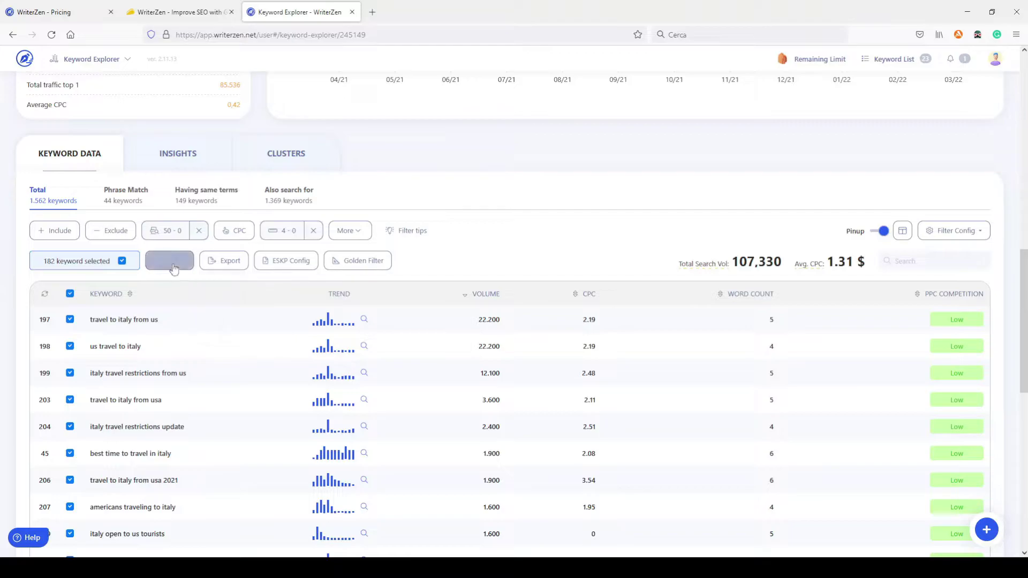
pyautogui.click(174, 267)
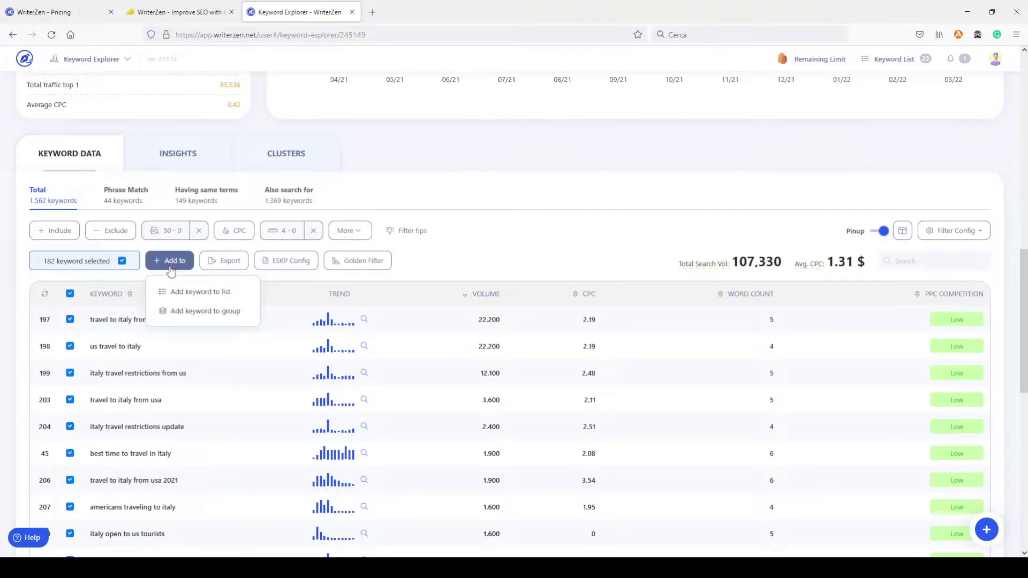
pyautogui.click(177, 296)
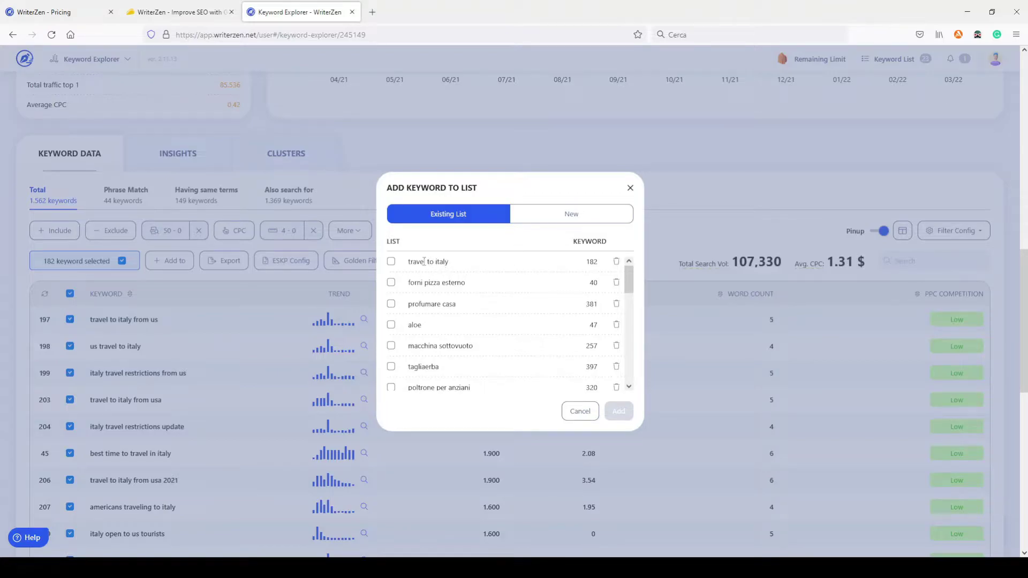
pyautogui.click(565, 217)
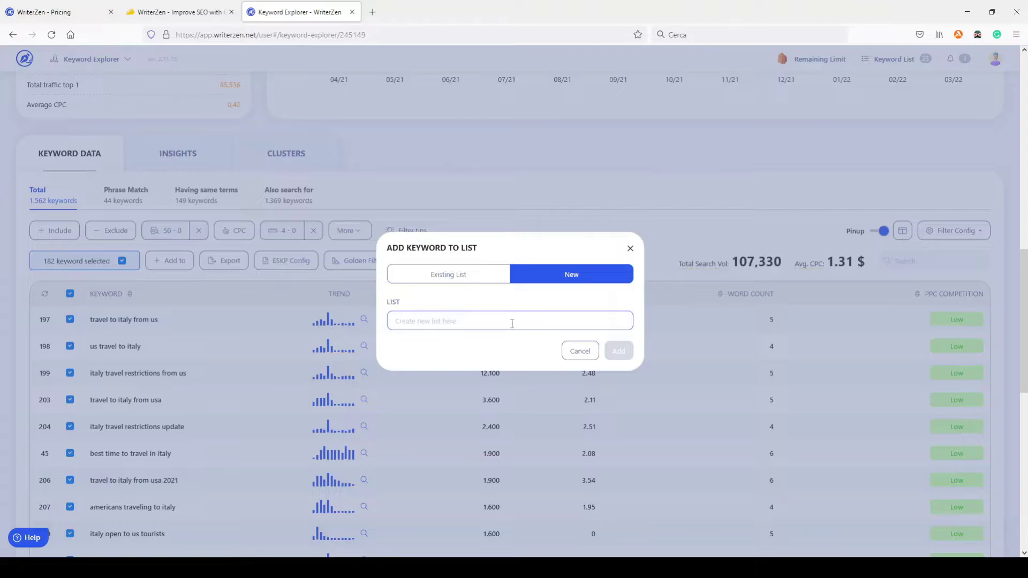
pyautogui.click(447, 274)
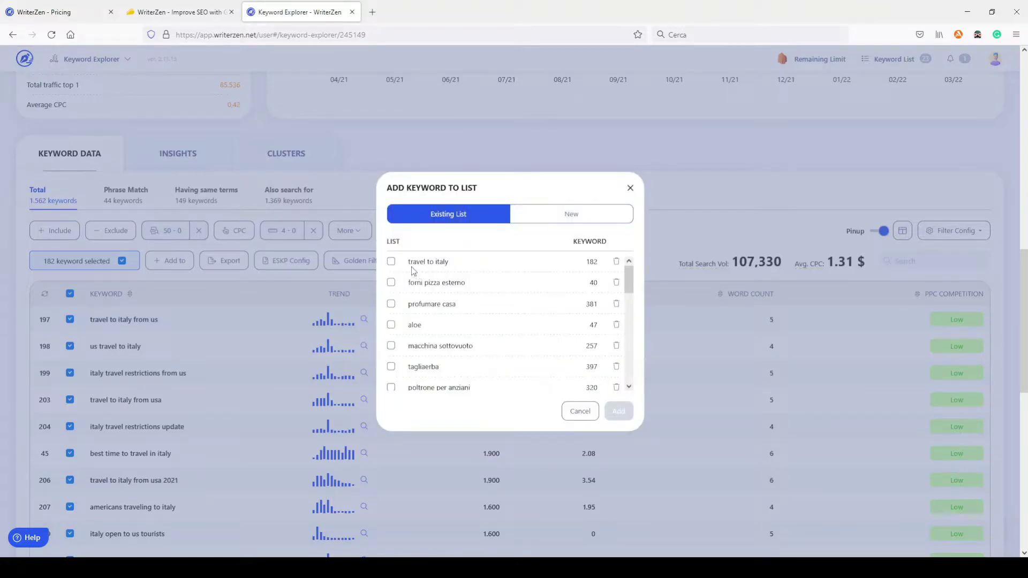
pyautogui.moveTo(409, 265); pyautogui.dragTo(472, 265)
pyautogui.click(579, 411)
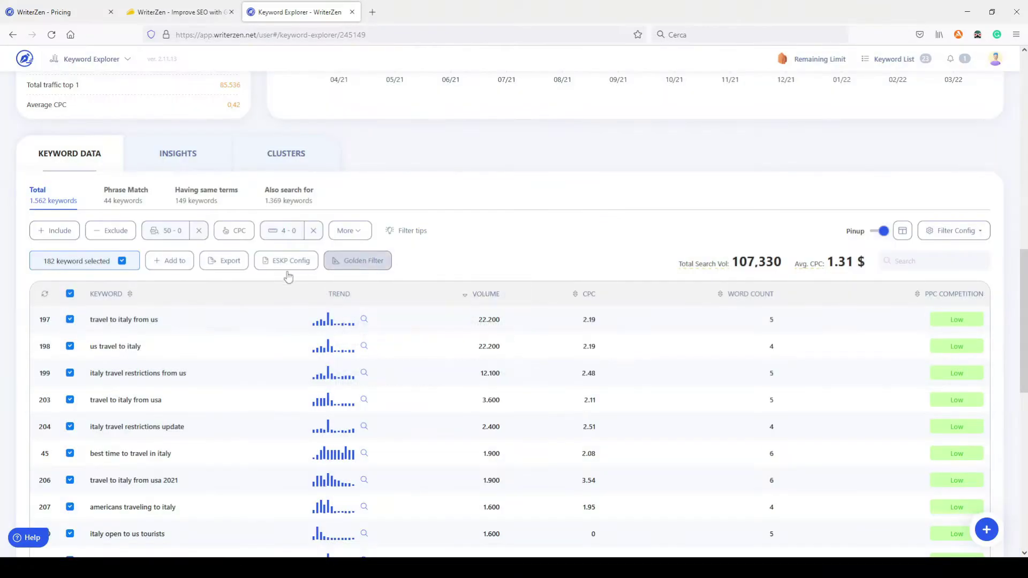
# - Switch from Keyword Explorer to the Keyword Importer tool
pyautogui.scroll(15, 239, 316)
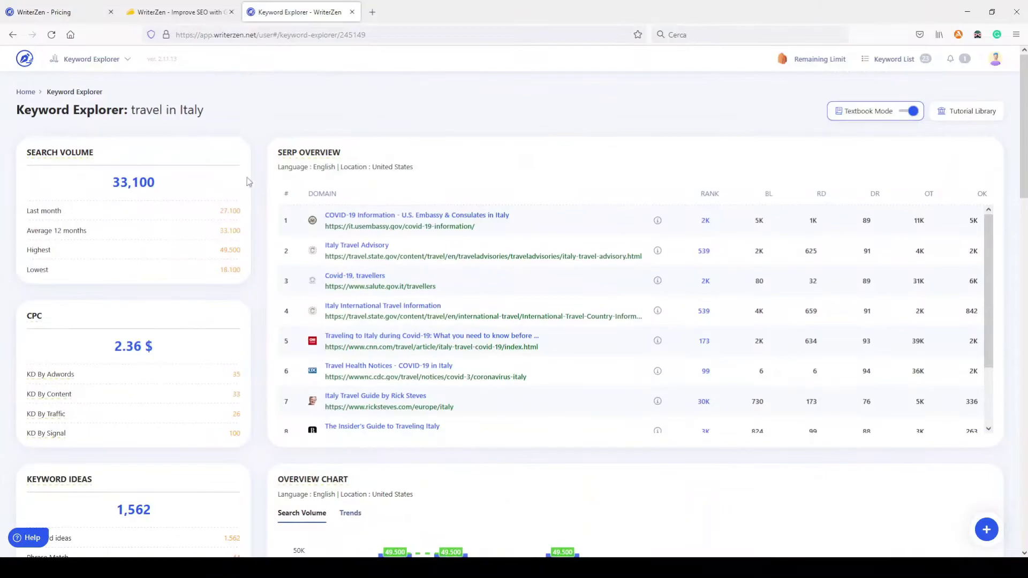
pyautogui.click(100, 60)
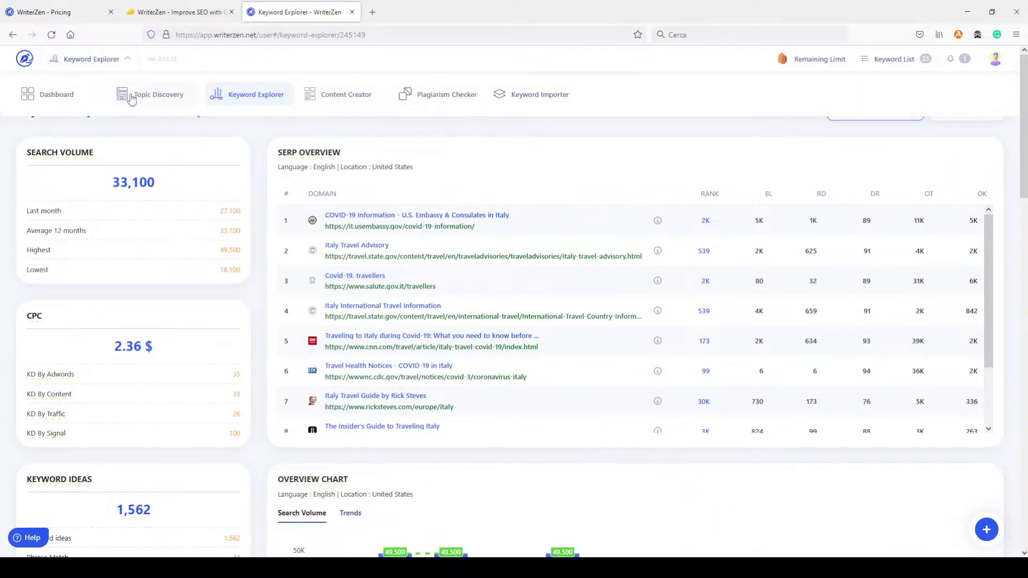
pyautogui.click(533, 96)
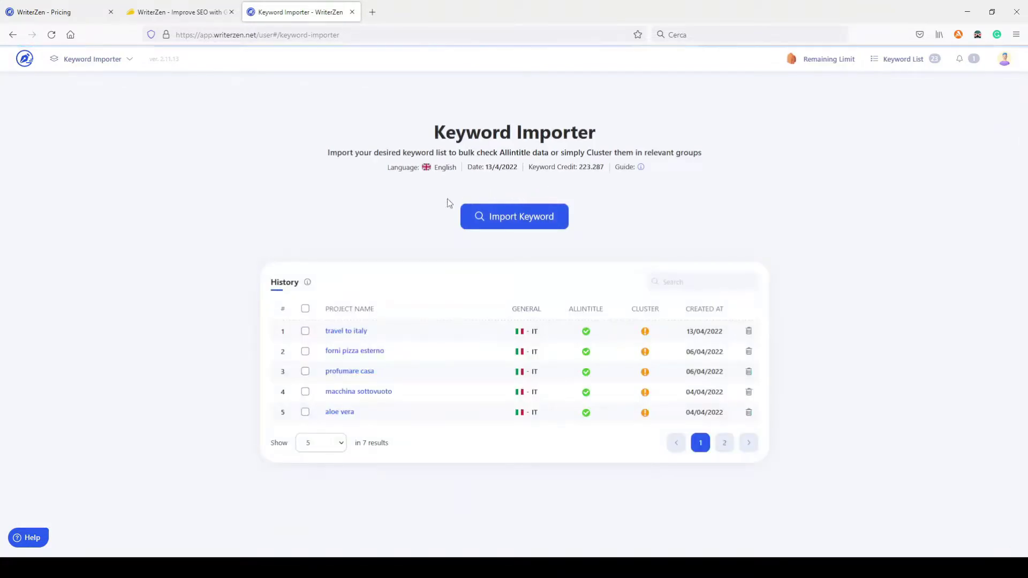
# - Open the new keyword import project form and examine its project name field, keyword box and keyword limit
pyautogui.click(527, 219)
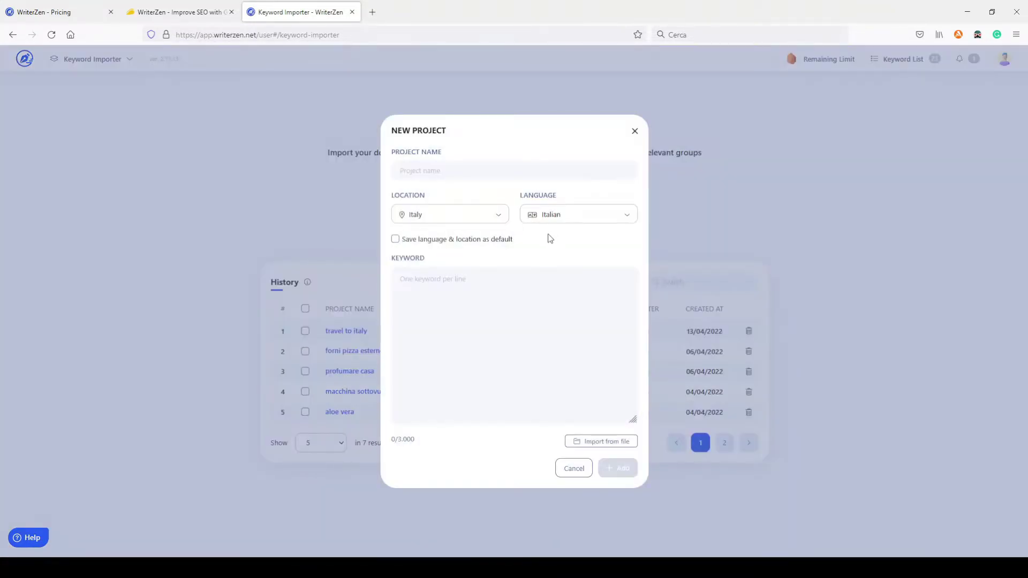
pyautogui.click(437, 171)
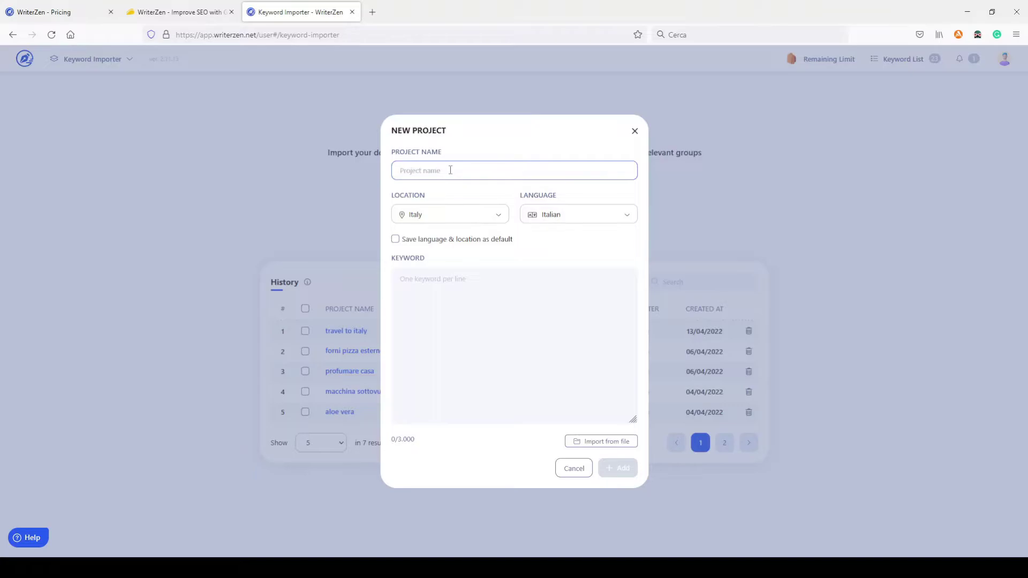
pyautogui.click(553, 391)
pyautogui.moveTo(416, 440); pyautogui.dragTo(399, 439)
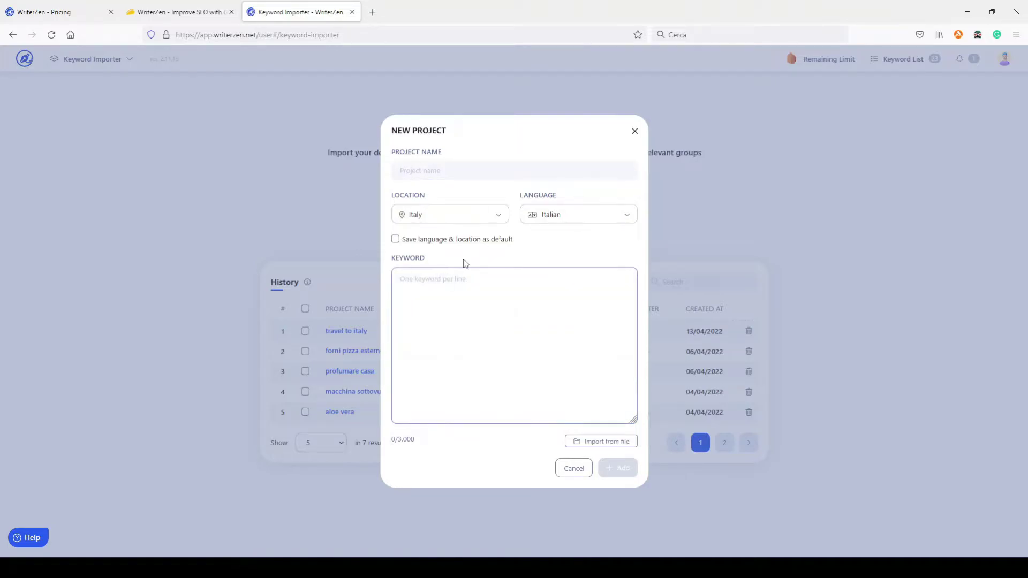
# - Look at the options for importing from a file or the "travel to italy" list, and close the new project without importing
pyautogui.click(602, 443)
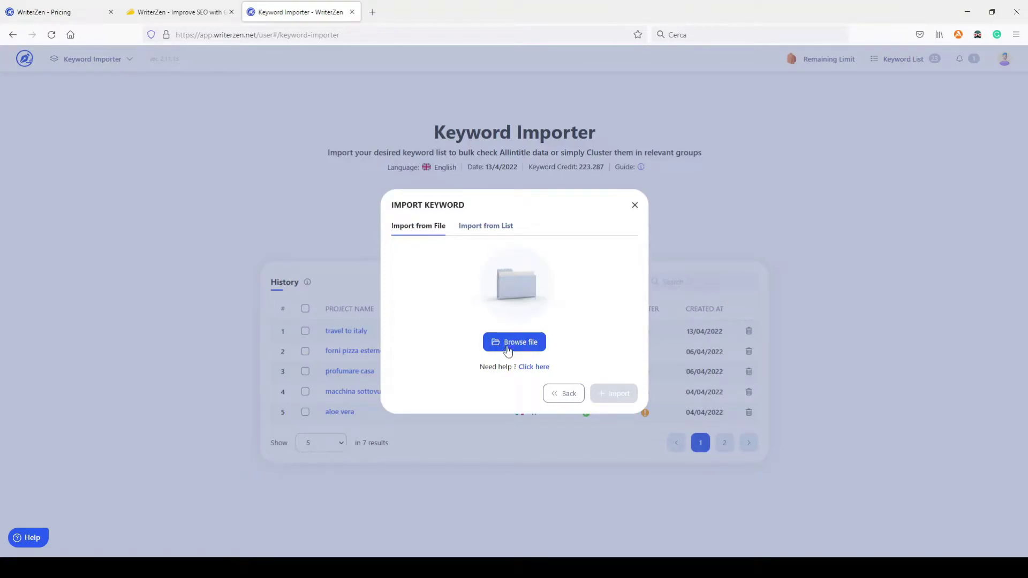
pyautogui.click(487, 225)
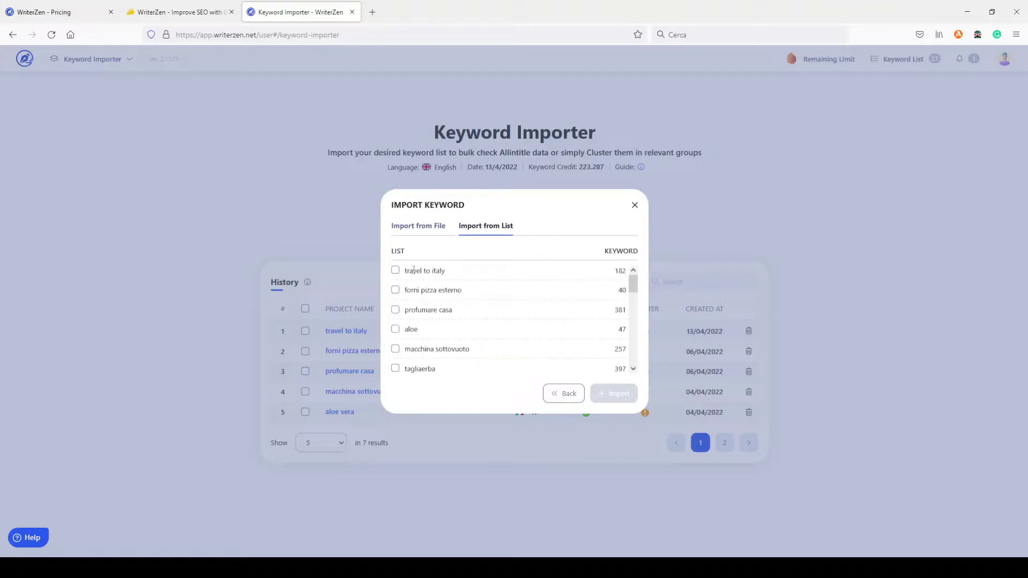
pyautogui.click(396, 271)
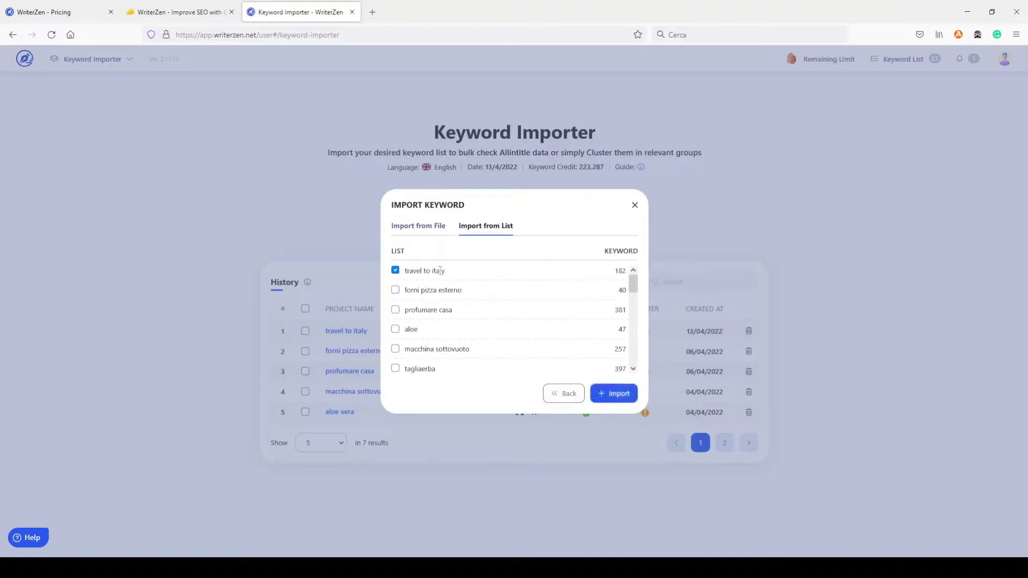
pyautogui.click(562, 393)
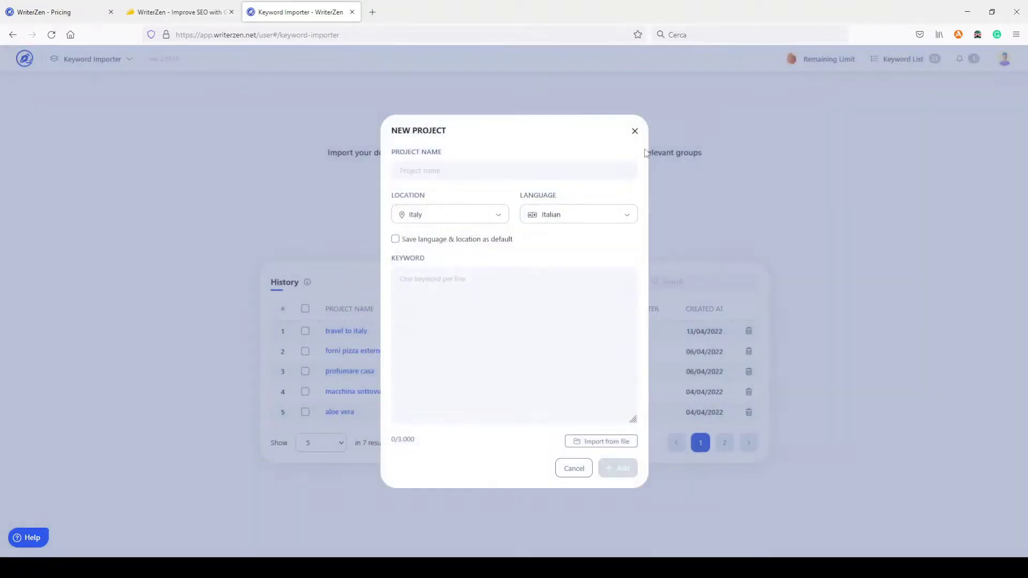
pyautogui.click(635, 131)
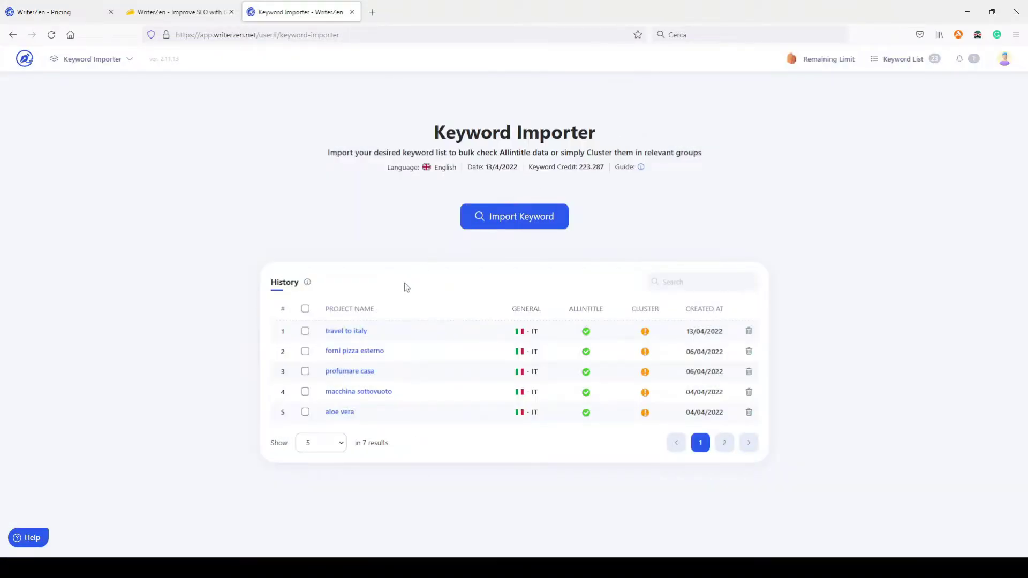
# - Open the "travel to italy" project from the import history and examine its keyword table with Allintitle and Golden Score data
pyautogui.click(337, 332)
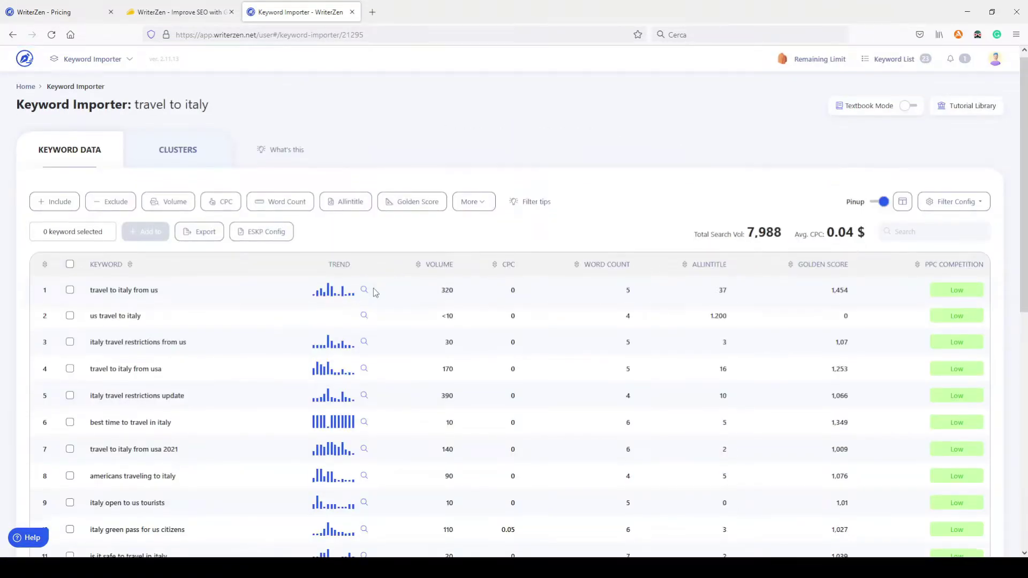
pyautogui.scroll(-2, 374, 289)
pyautogui.scroll(2, 374, 289)
pyautogui.scroll(-1, 373, 289)
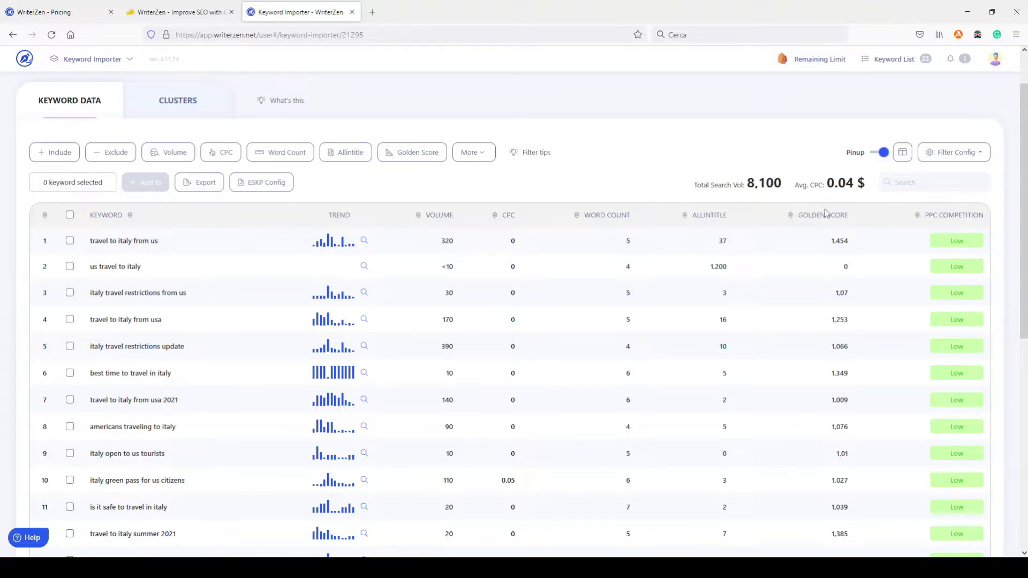
pyautogui.scroll(1, 689, 243)
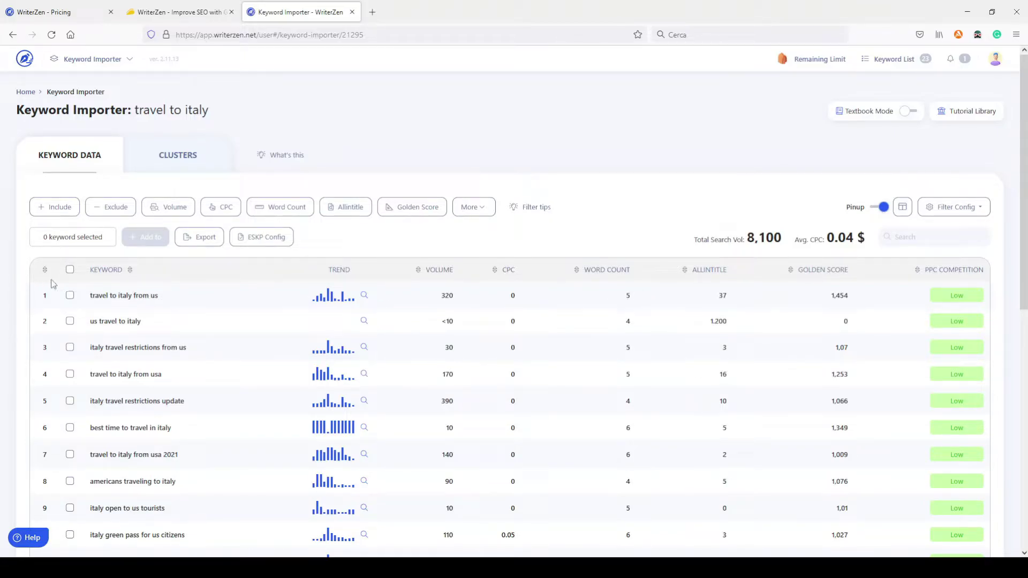
# - Sort the imported keywords by search volume from highest to lowest and look through the list
pyautogui.click(419, 277)
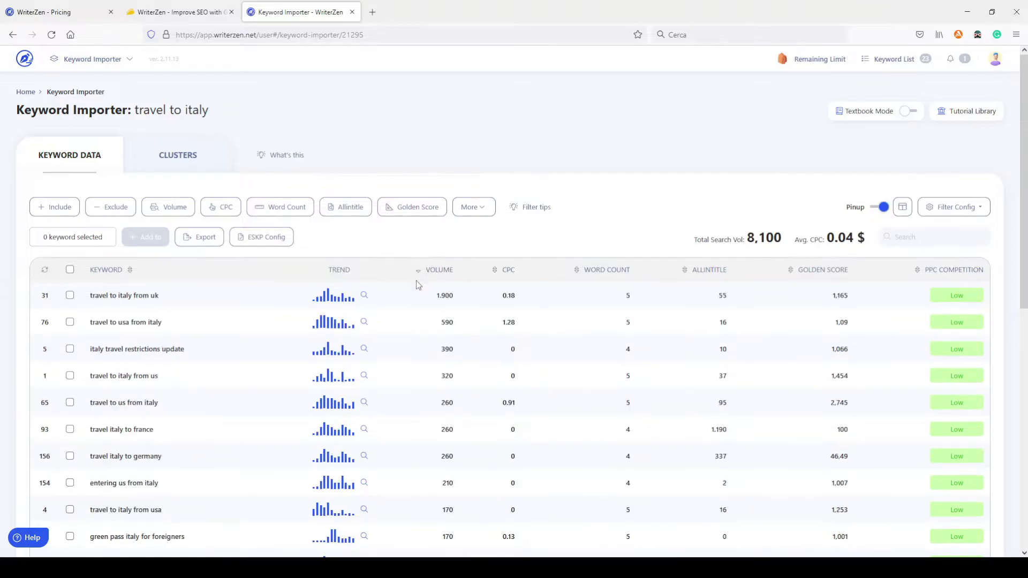
pyautogui.scroll(-1, 459, 368)
pyautogui.scroll(-2, 459, 368)
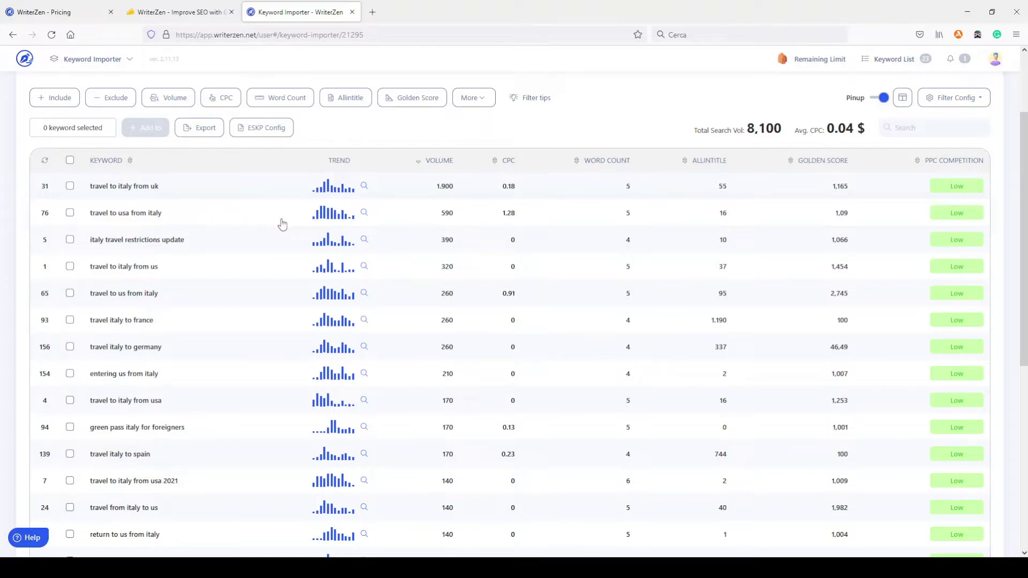
pyautogui.scroll(2, 290, 223)
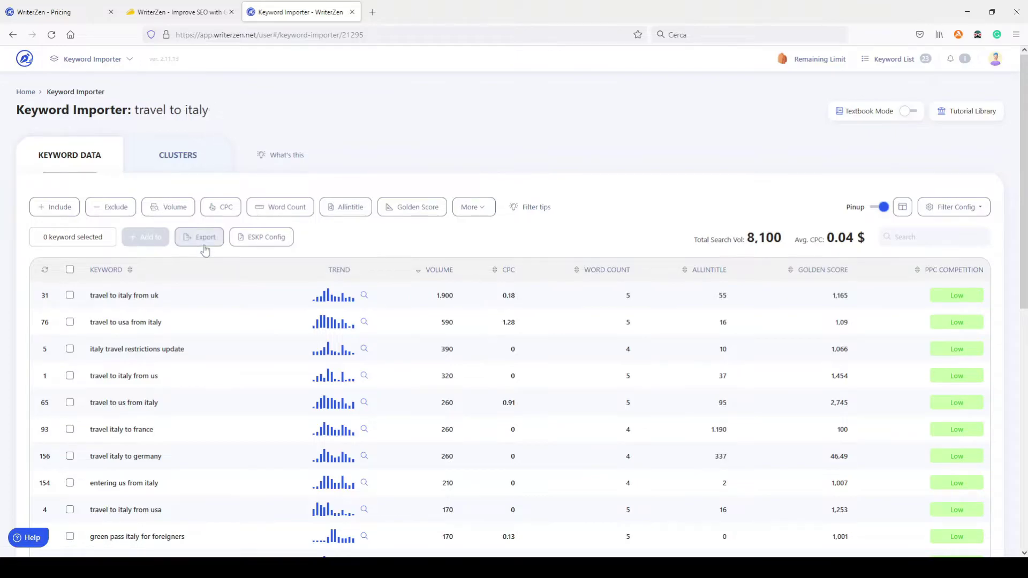
# - Expand the details of "travel to usa from italy" to examine its keyword difficulty, search volume and SERP overview, and collapse them
pyautogui.scroll(-1, 198, 252)
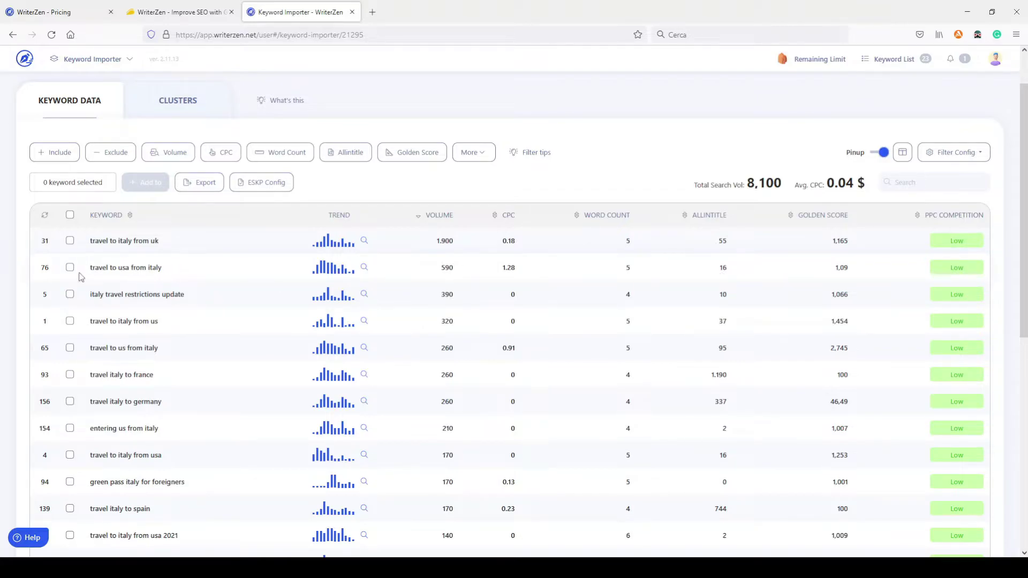
pyautogui.click(169, 268)
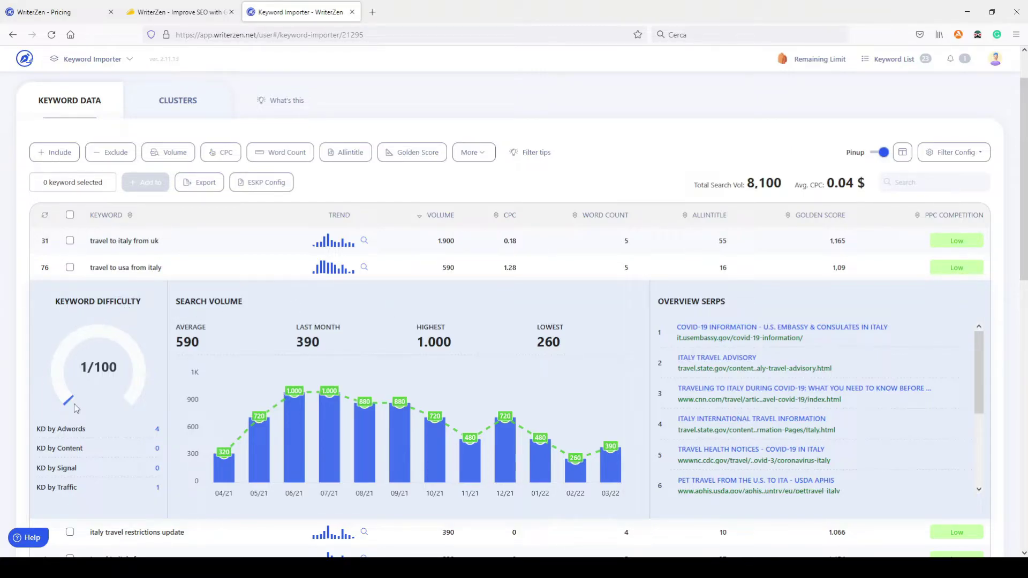
pyautogui.click(193, 271)
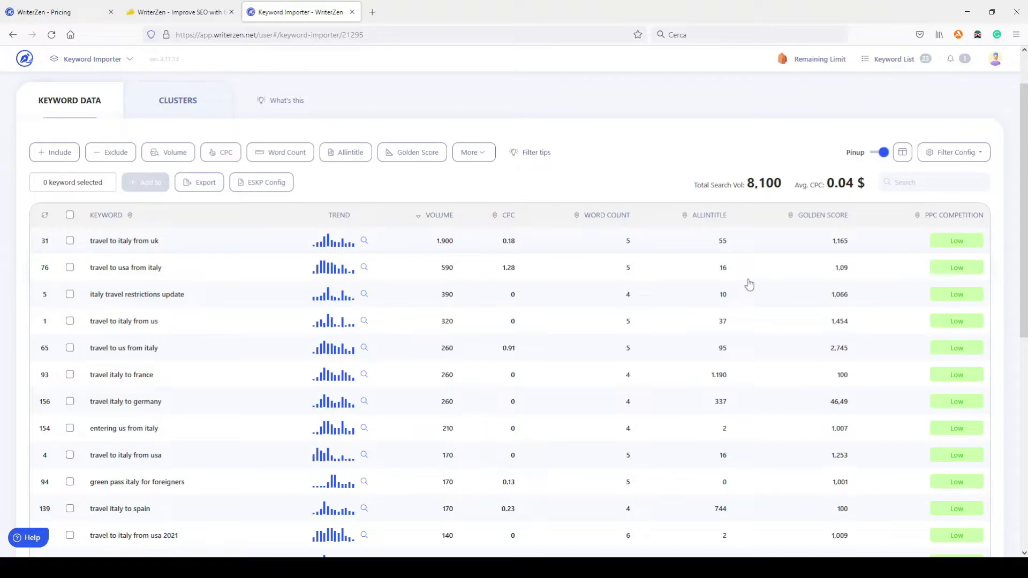
# - Look through the volume-sorted keyword table, view the ESKP Config options, and close them without applying anything
pyautogui.scroll(-4, 749, 284)
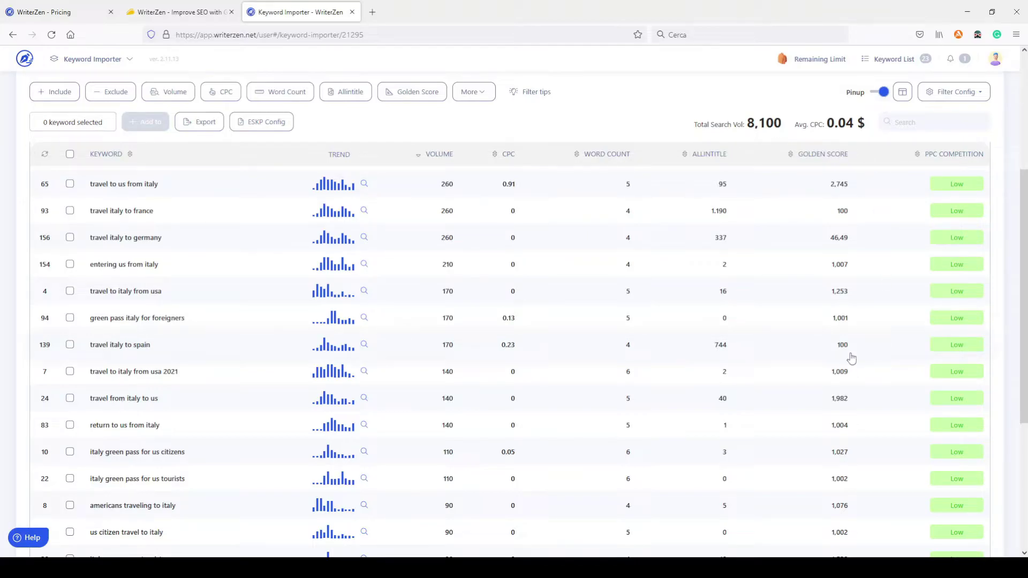
pyautogui.scroll(4, 855, 350)
pyautogui.scroll(-1, 851, 356)
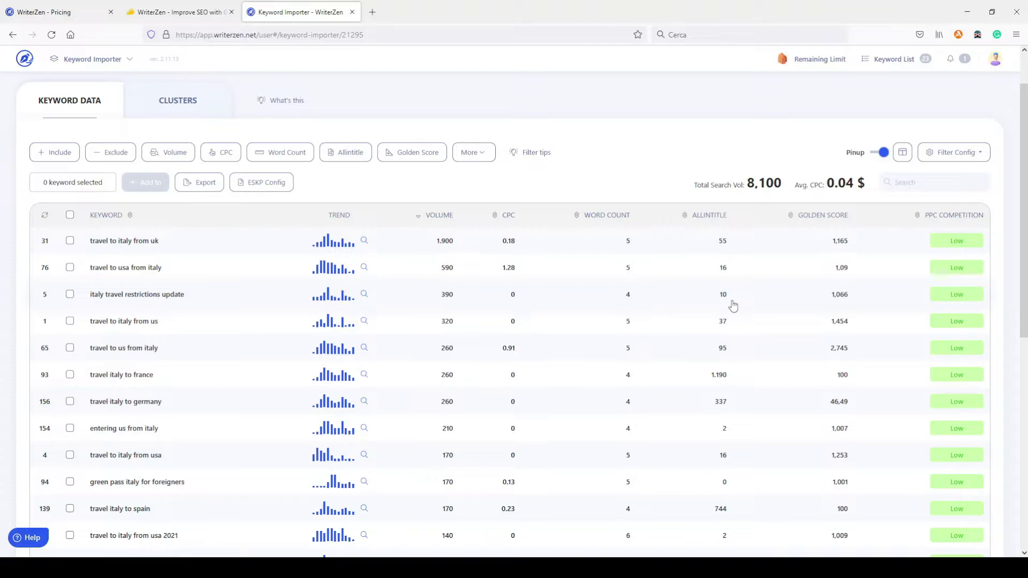
pyautogui.scroll(1, 730, 321)
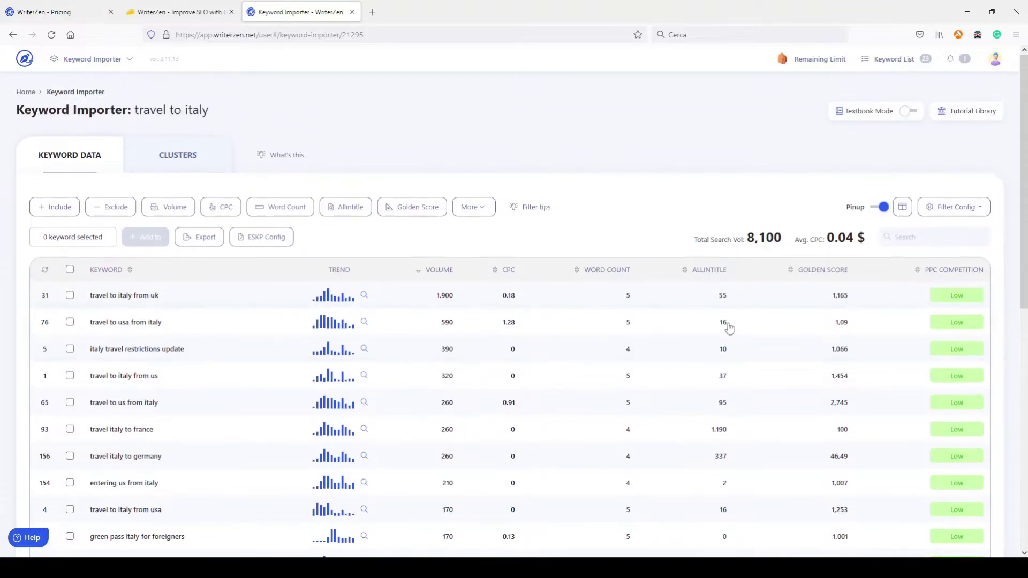
pyautogui.click(257, 246)
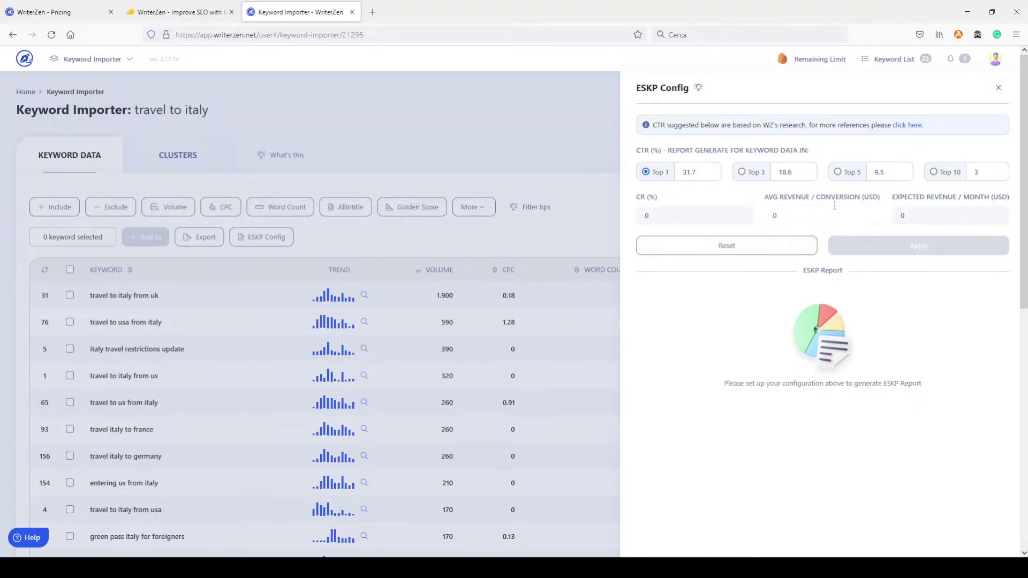
pyautogui.click(998, 87)
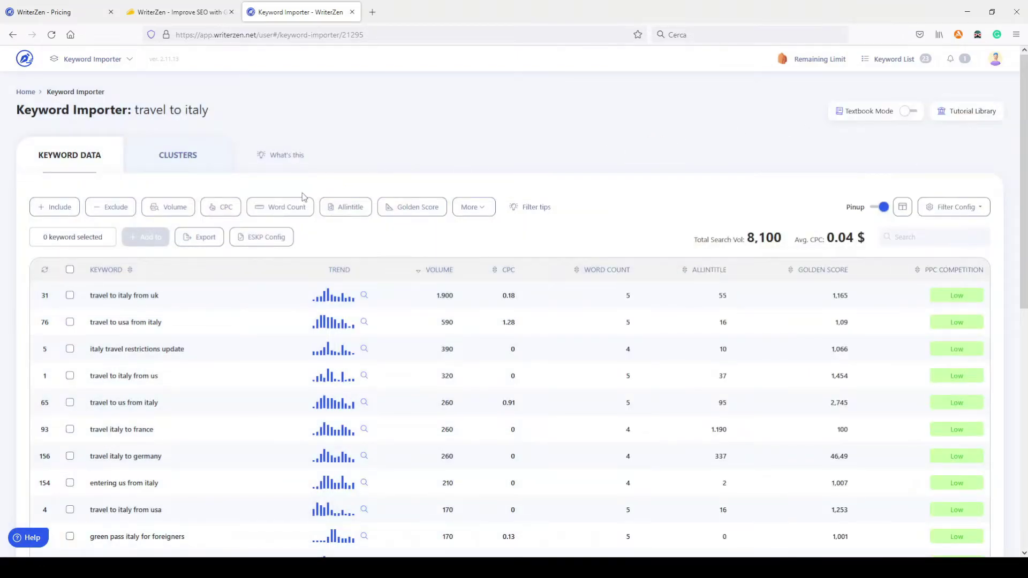
# - Check the keyword credits needed for clustering the "travel to italy" project and activate the cluster function
pyautogui.click(189, 161)
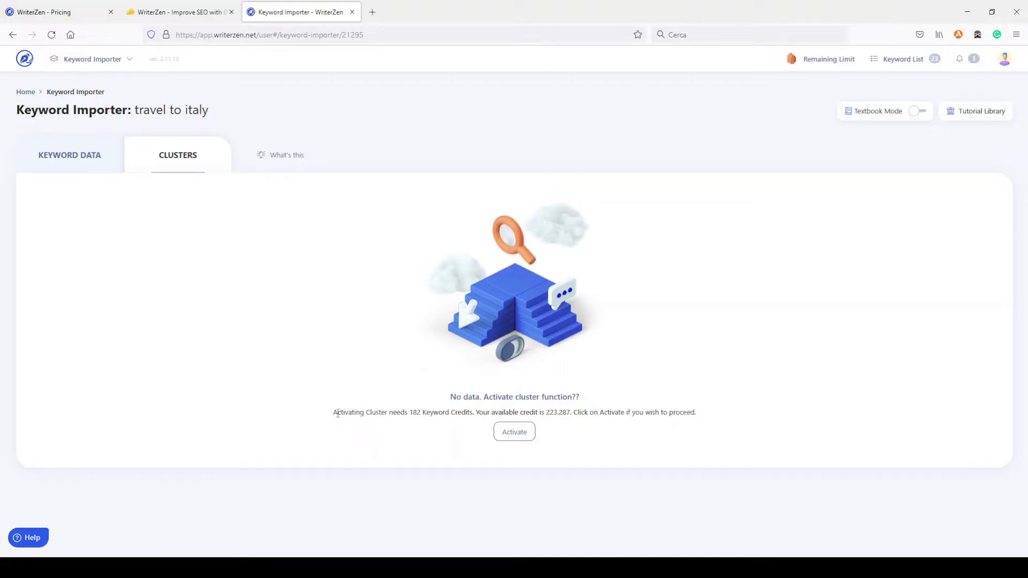
pyautogui.moveTo(337, 412); pyautogui.dragTo(439, 413)
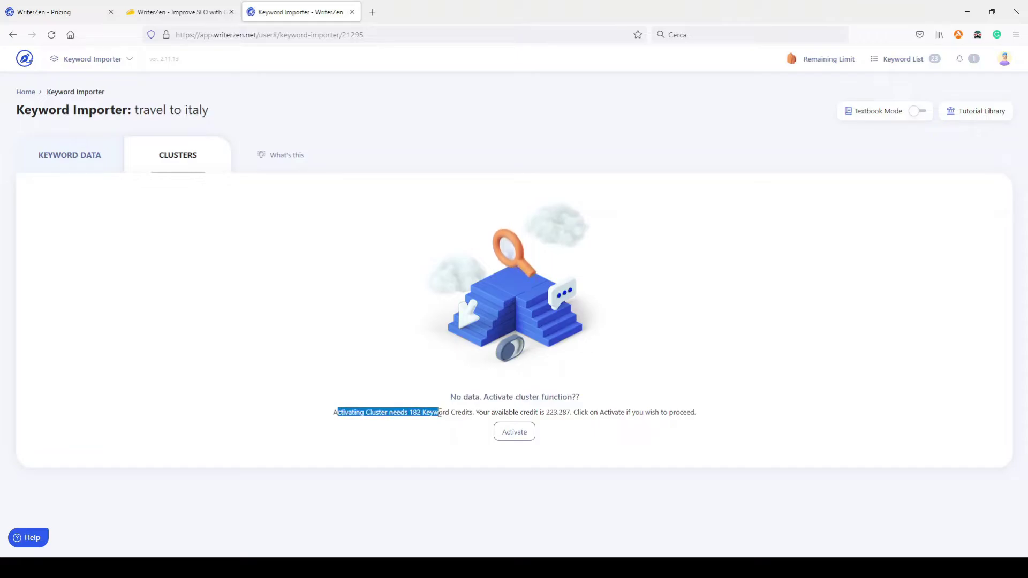
pyautogui.click(416, 413)
pyautogui.moveTo(410, 412); pyautogui.dragTo(472, 412)
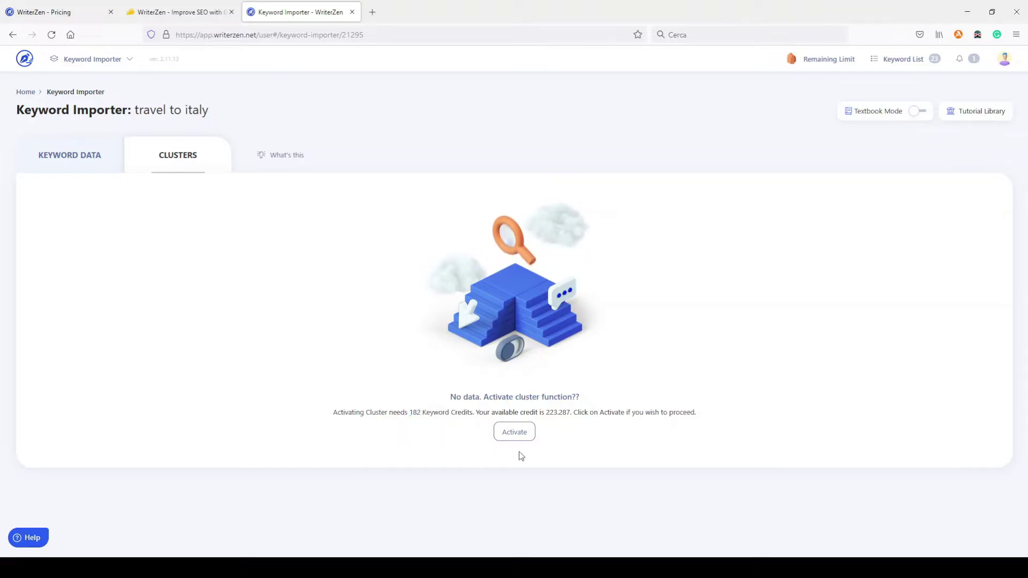
pyautogui.click(514, 433)
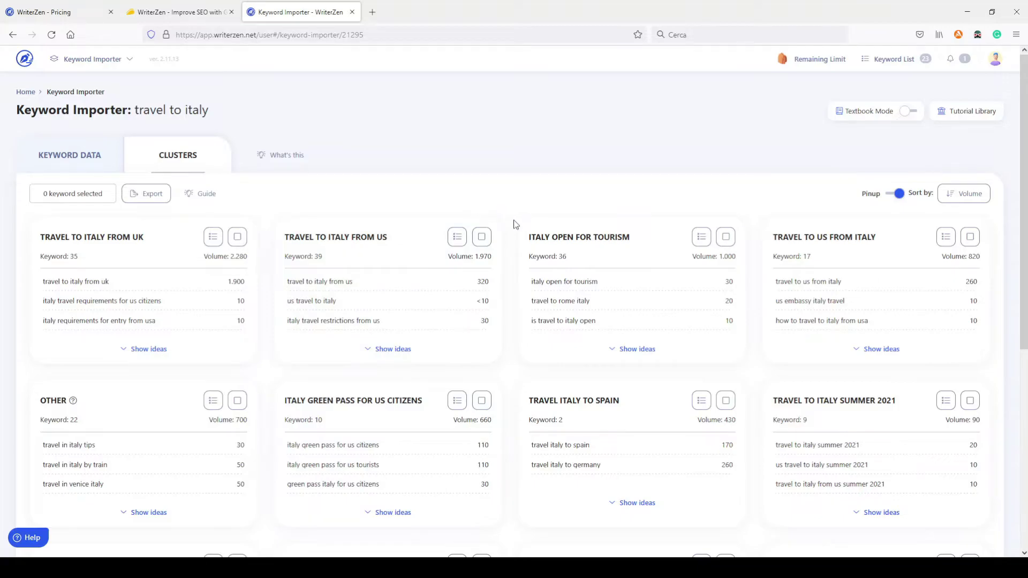
# - Look through all the generated keyword clusters and check the keyword count of "Travel to Italy from UK"
pyautogui.scroll(-6, 515, 223)
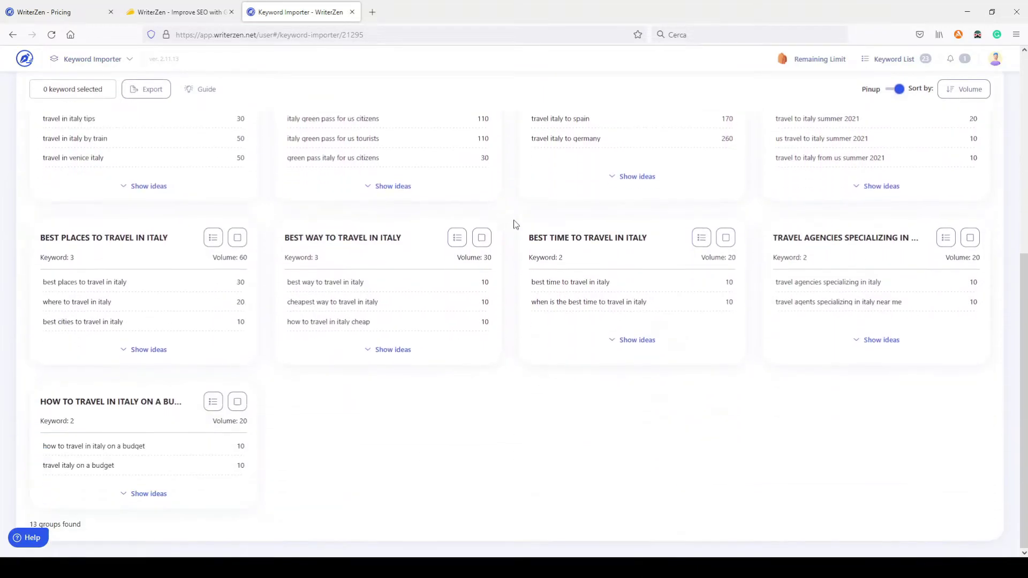
pyautogui.scroll(6, 515, 223)
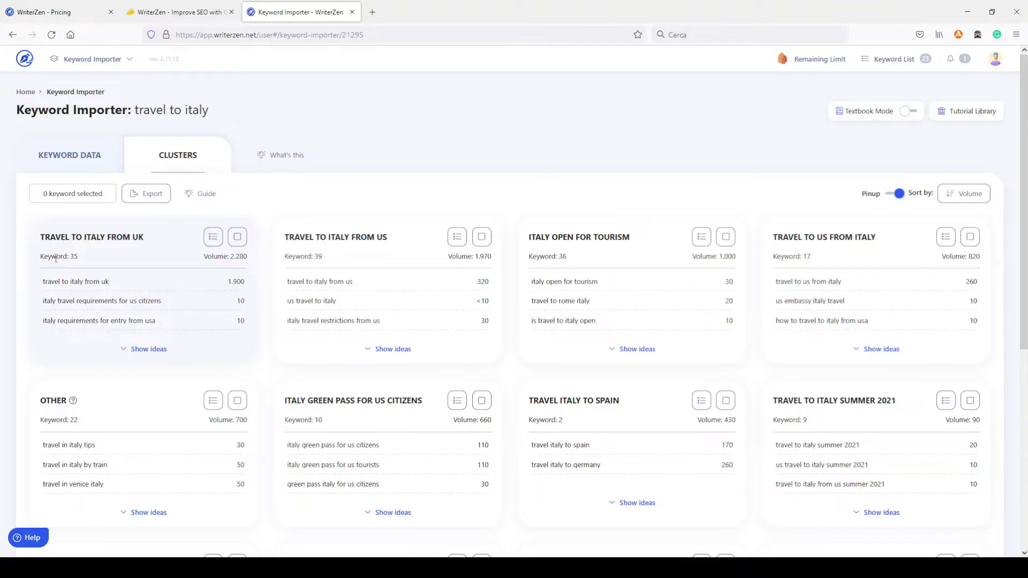
pyautogui.doubleClick(72, 256)
# - Expand the ideas of the "Travel to Italy from UK" cluster, examine its keywords and total search volume, and hide them
pyautogui.click(144, 349)
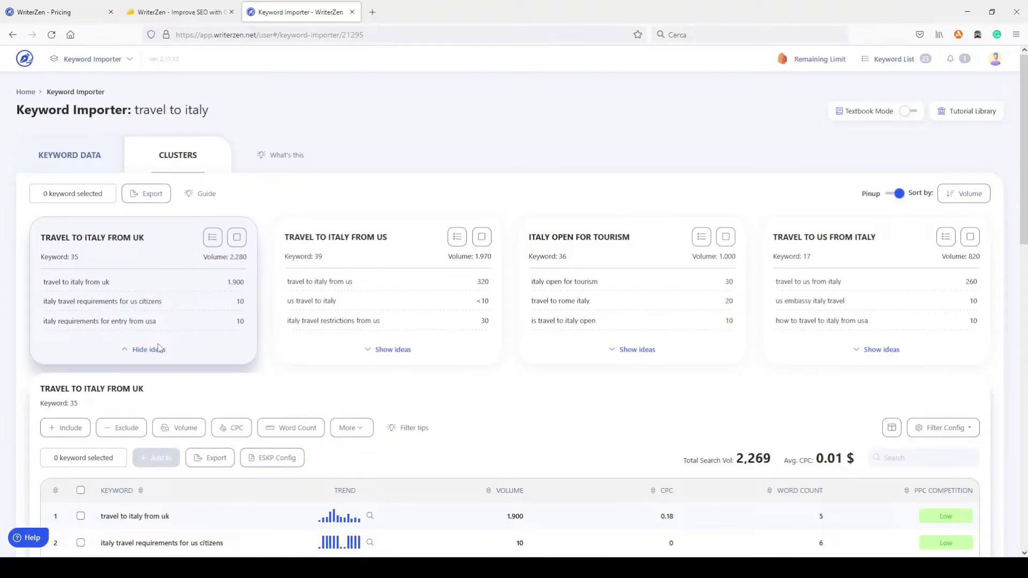
pyautogui.scroll(-1, 226, 336)
pyautogui.scroll(-5, 225, 336)
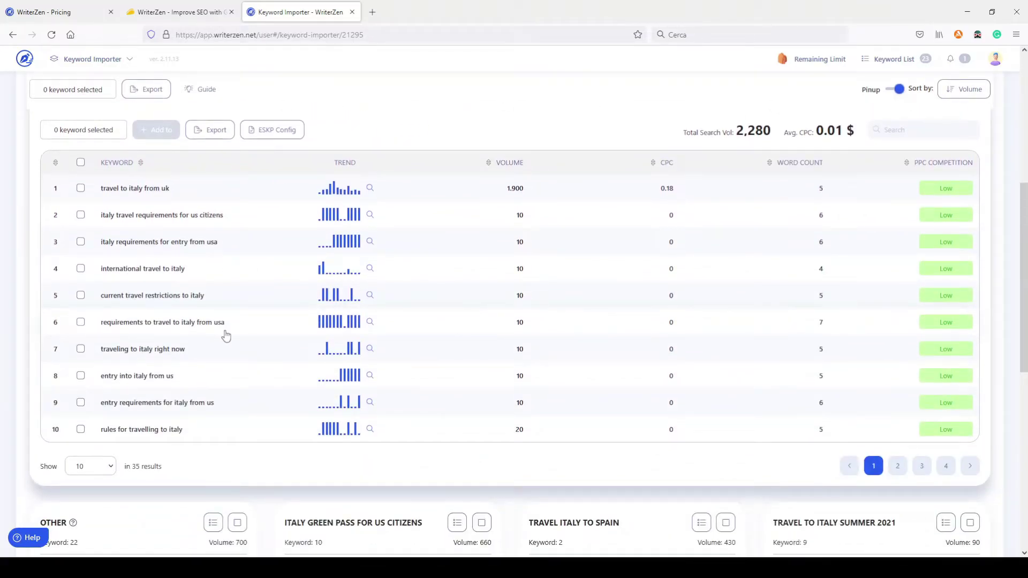
pyautogui.scroll(4, 226, 336)
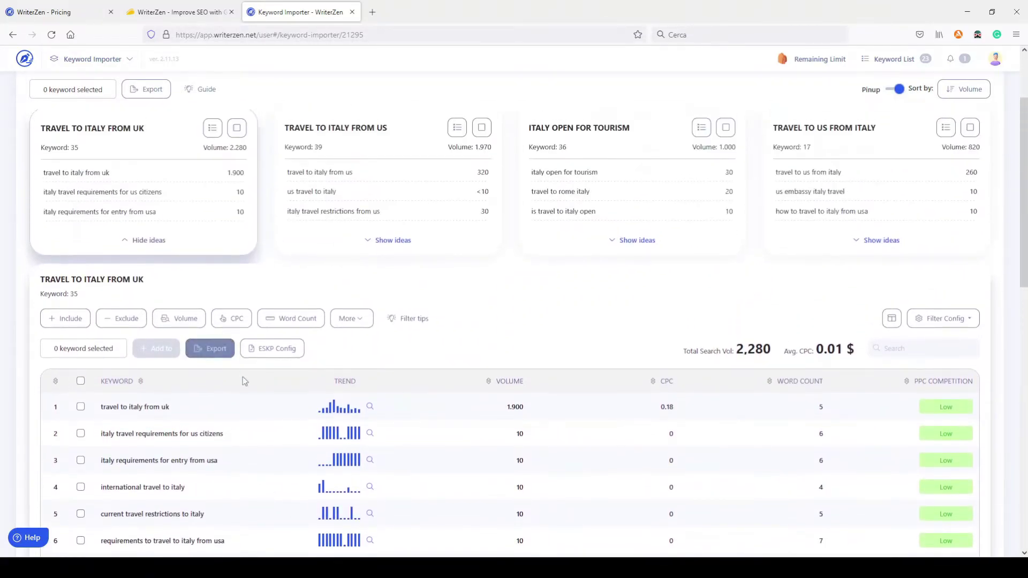
pyautogui.scroll(2, 246, 440)
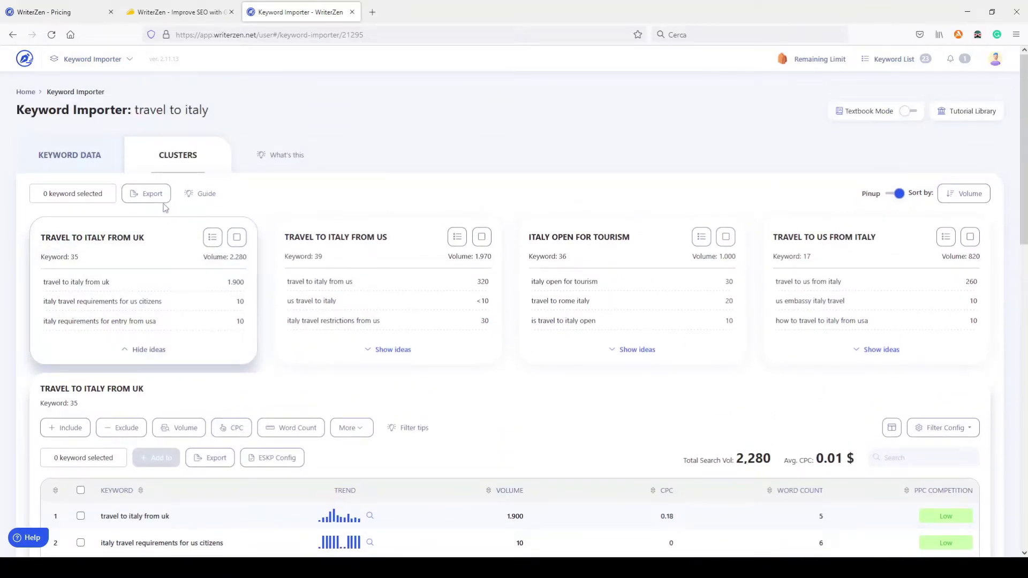
pyautogui.scroll(-3, 429, 274)
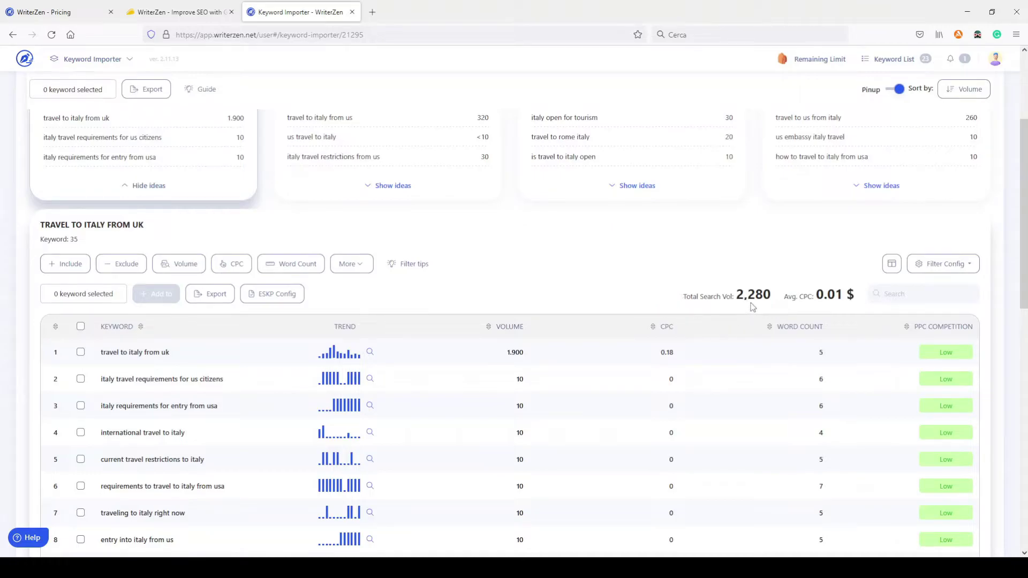
pyautogui.moveTo(736, 295); pyautogui.dragTo(773, 293)
pyautogui.scroll(3, 651, 298)
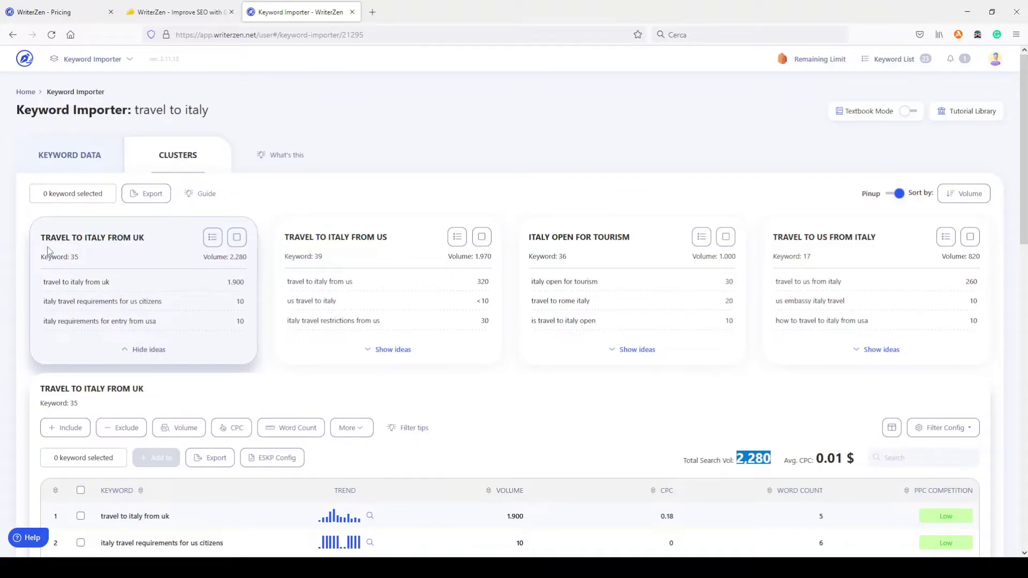
pyautogui.moveTo(52, 236); pyautogui.dragTo(133, 237)
pyautogui.scroll(-5, 169, 282)
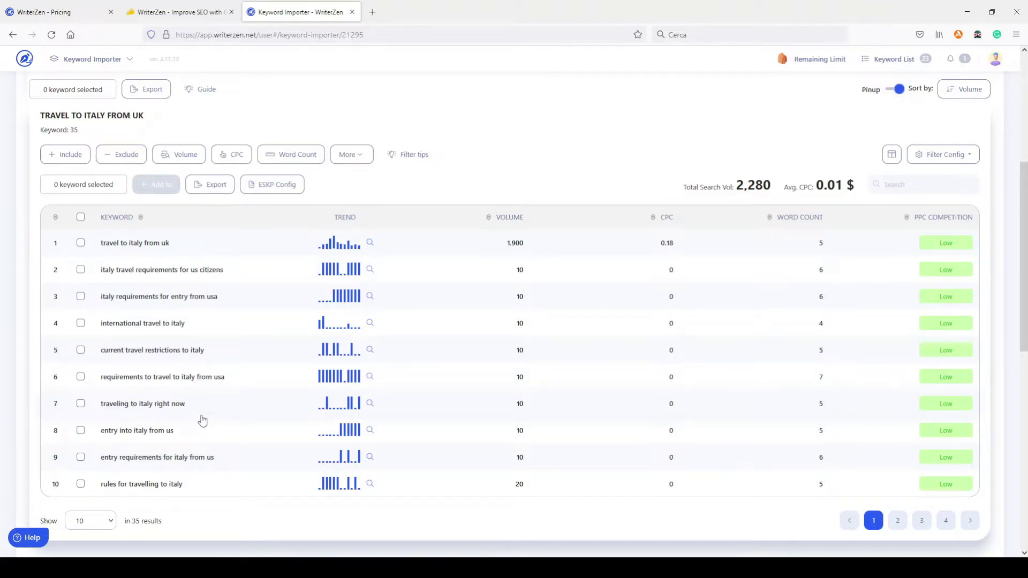
pyautogui.scroll(5, 202, 420)
pyautogui.click(139, 297)
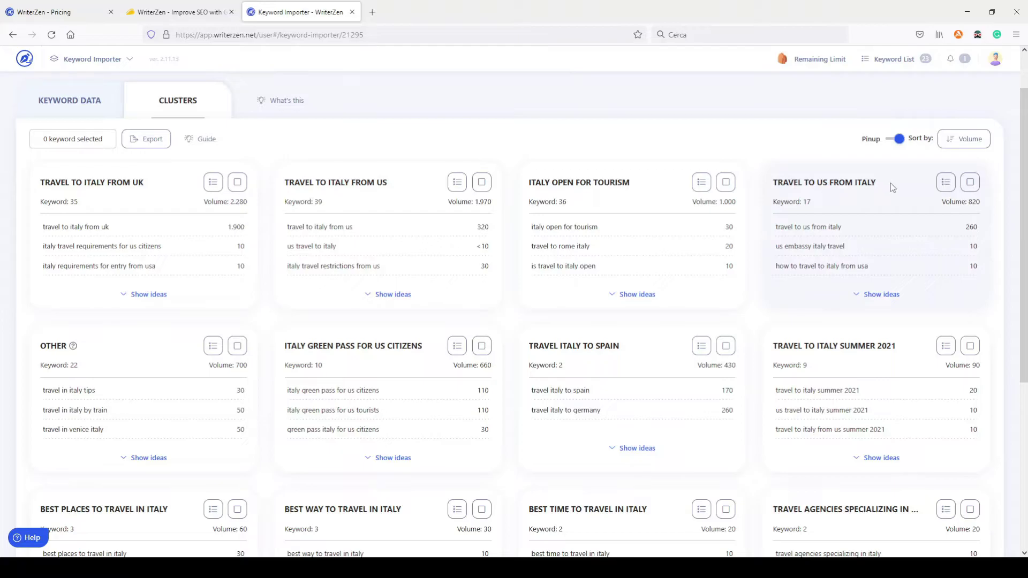
# - Look over the remaining clusters, including "Travel to Italy Summer 2021" and the groups at the end of the list
pyautogui.scroll(-3, 888, 256)
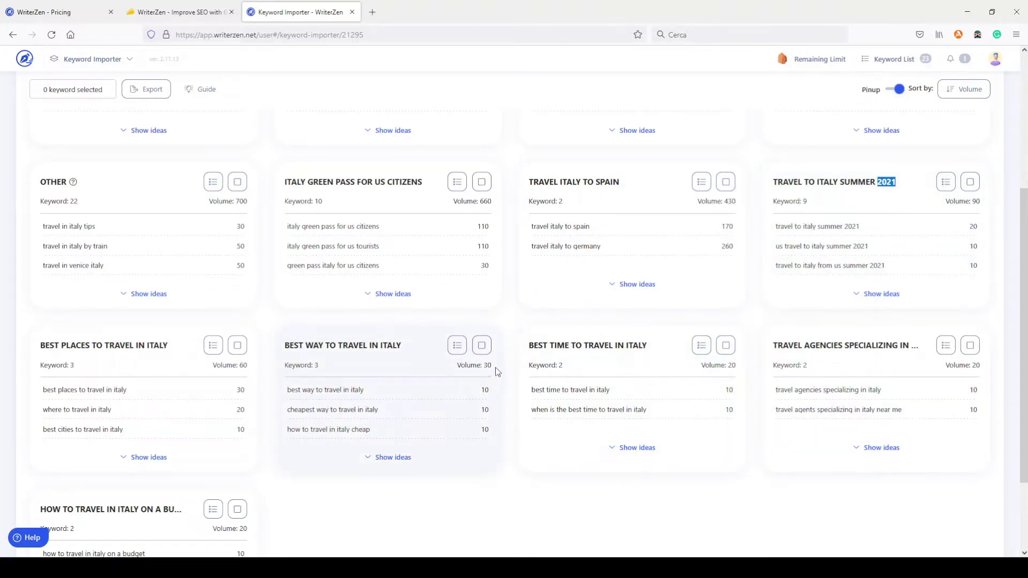
pyautogui.scroll(-2, 505, 356)
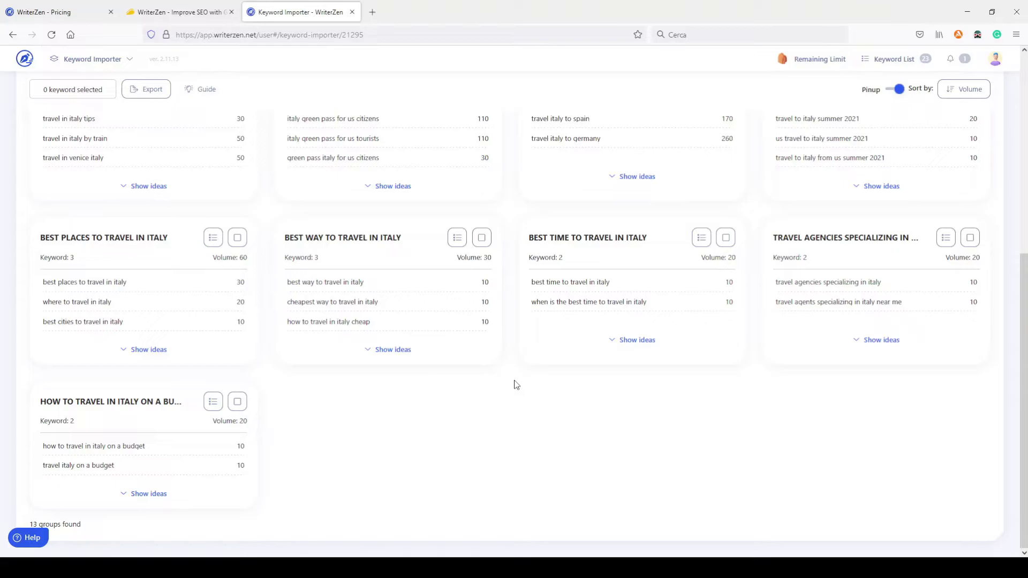
pyautogui.scroll(6, 515, 385)
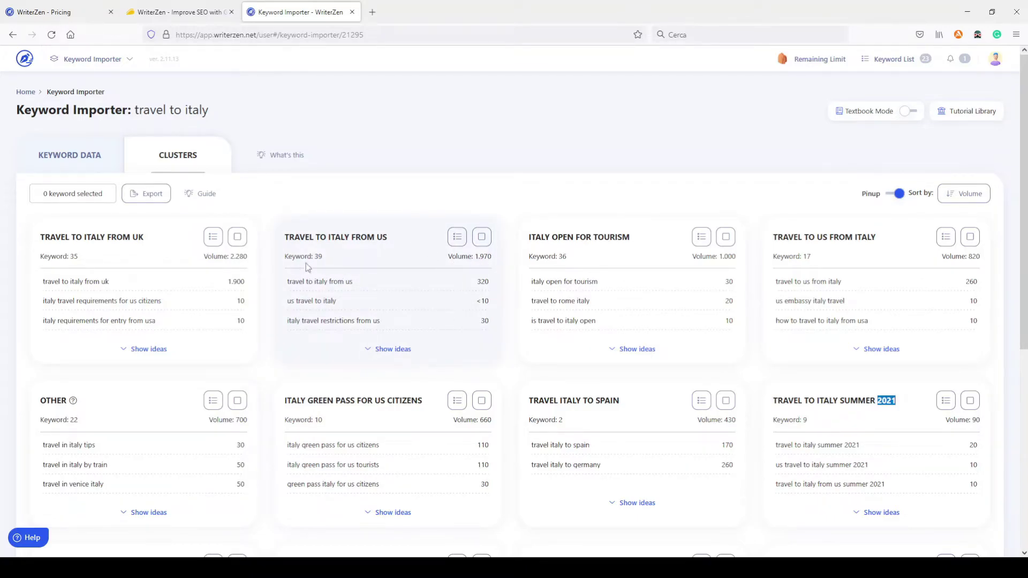
# - Expand the ideas of the "Travel to Italy from US" cluster and compare its main keyword with the listed keywords
pyautogui.click(391, 349)
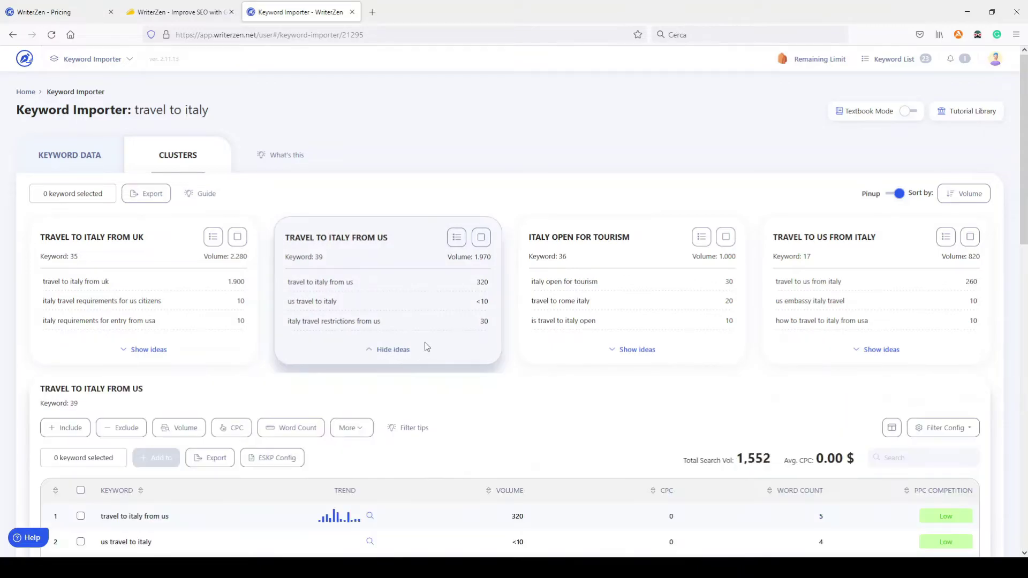
pyautogui.scroll(-3, 425, 342)
pyautogui.scroll(-1, 425, 346)
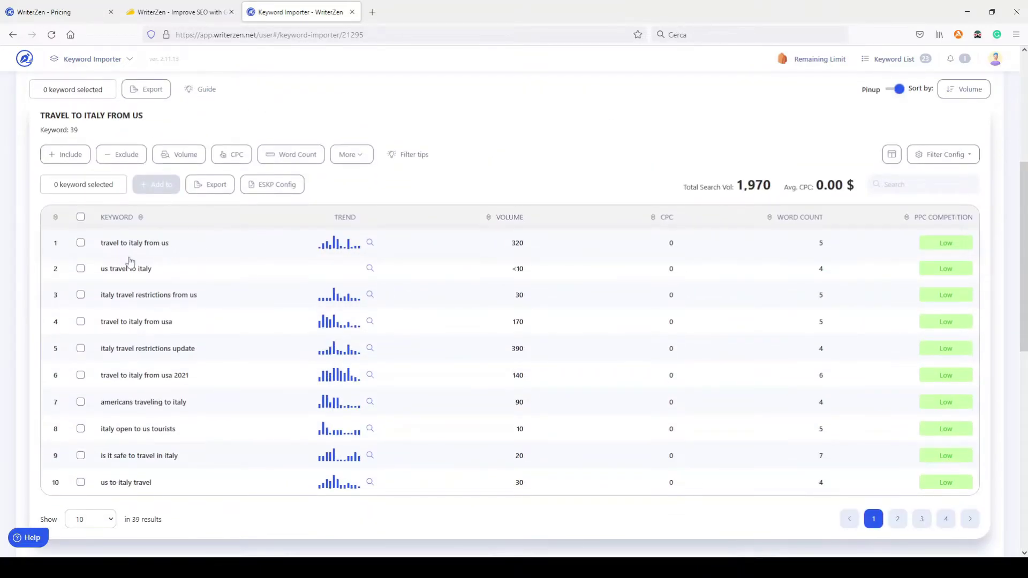
pyautogui.scroll(3, 261, 252)
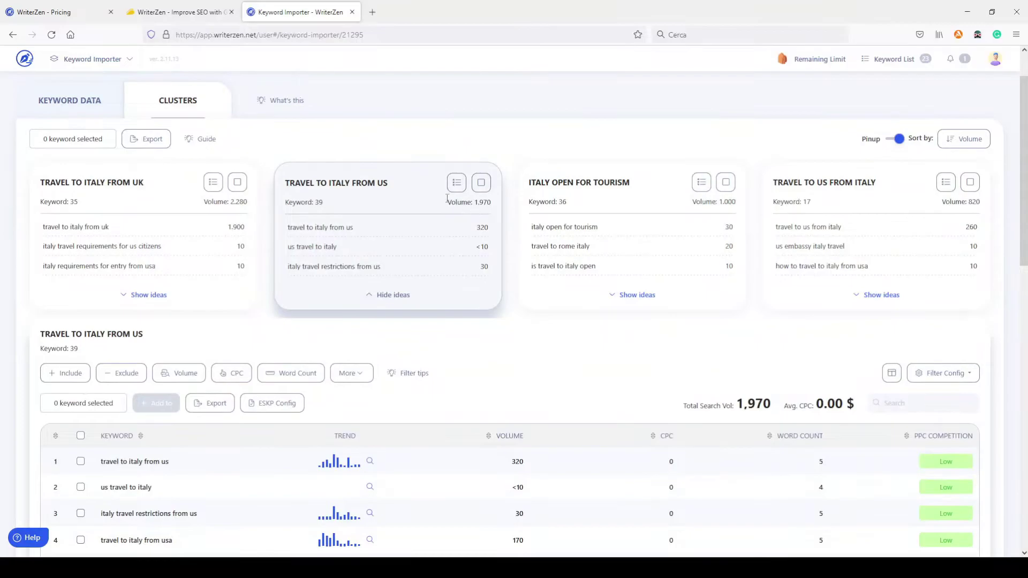
pyautogui.moveTo(289, 227); pyautogui.dragTo(363, 229)
pyautogui.scroll(-5, 420, 339)
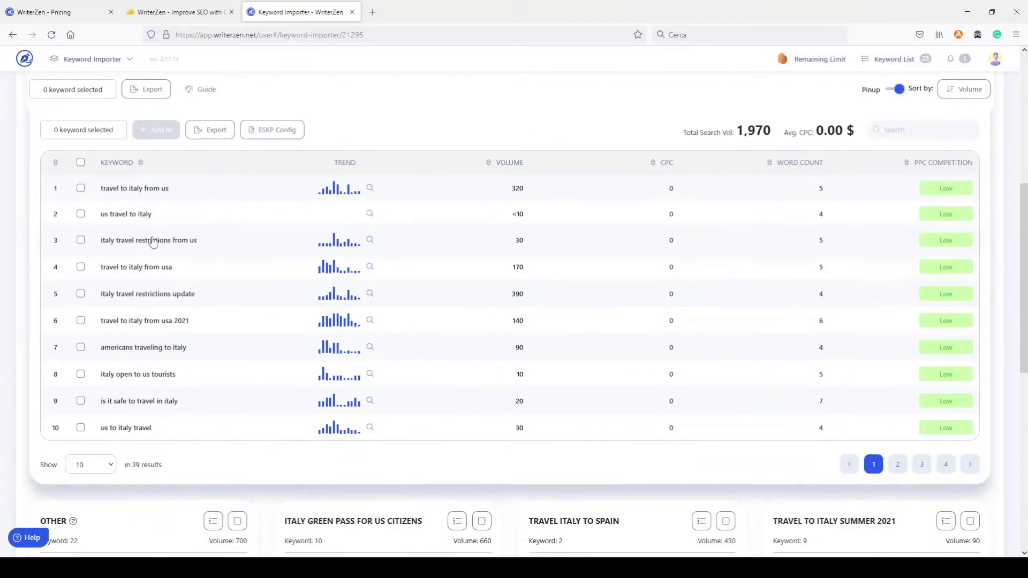
# - Show more results per page in the "Travel to Italy from US" keyword table and look through the full list
pyautogui.click(104, 466)
pyautogui.click(96, 443)
pyautogui.scroll(-3, 299, 445)
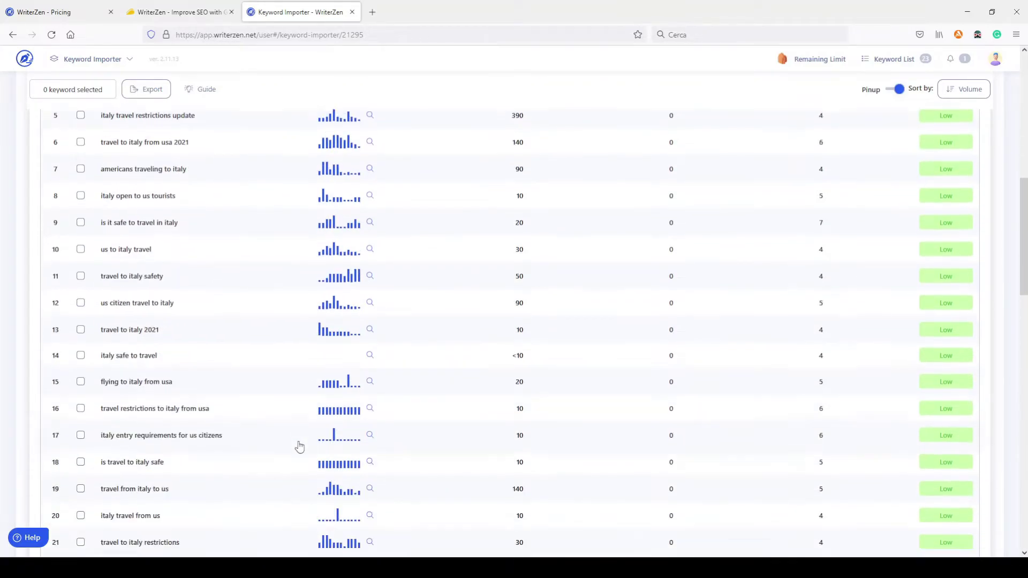
pyautogui.scroll(-5, 299, 447)
pyautogui.scroll(5, 298, 446)
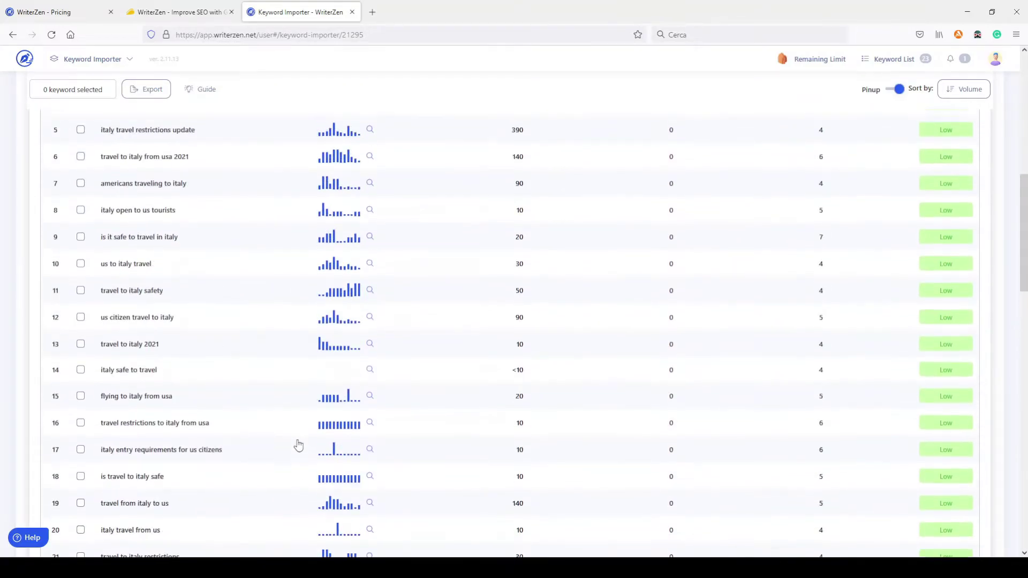
pyautogui.scroll(3, 298, 446)
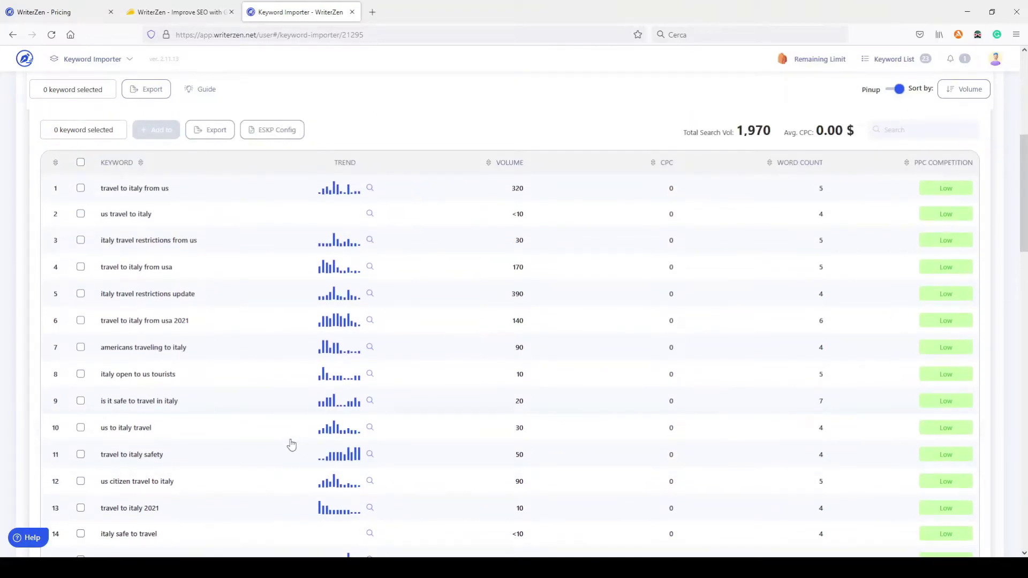
pyautogui.scroll(4, 293, 445)
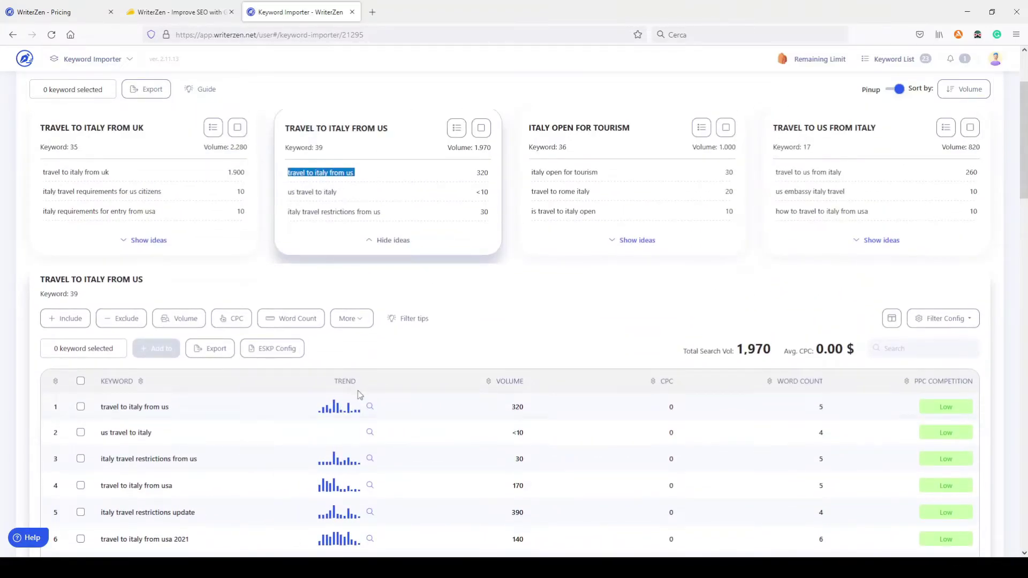
# - Check the total search volume of the "Travel to Italy from US" cluster and hide its ideas
pyautogui.click(736, 336)
pyautogui.moveTo(735, 334); pyautogui.dragTo(738, 349)
pyautogui.click(739, 349)
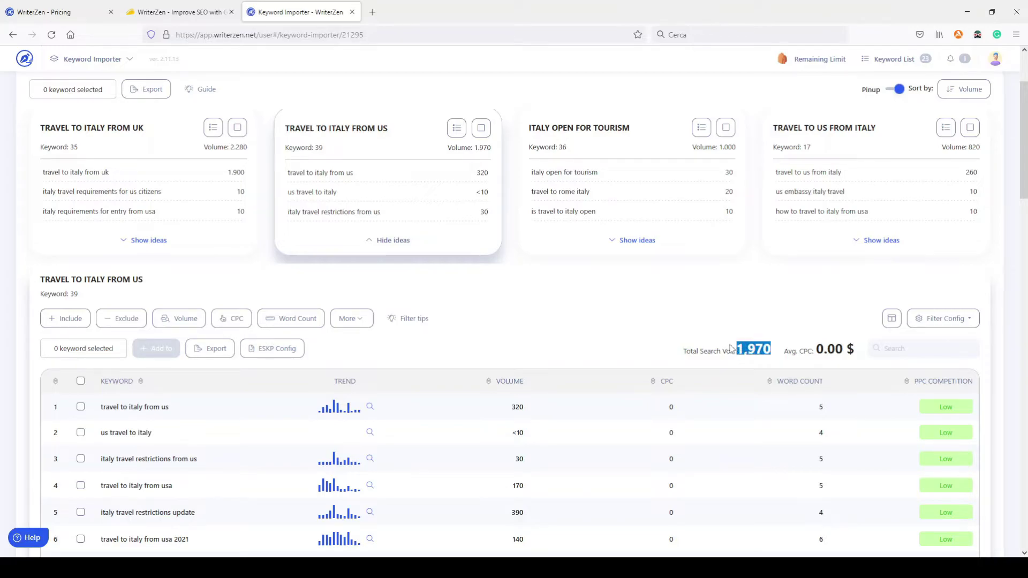
pyautogui.scroll(-5, 250, 467)
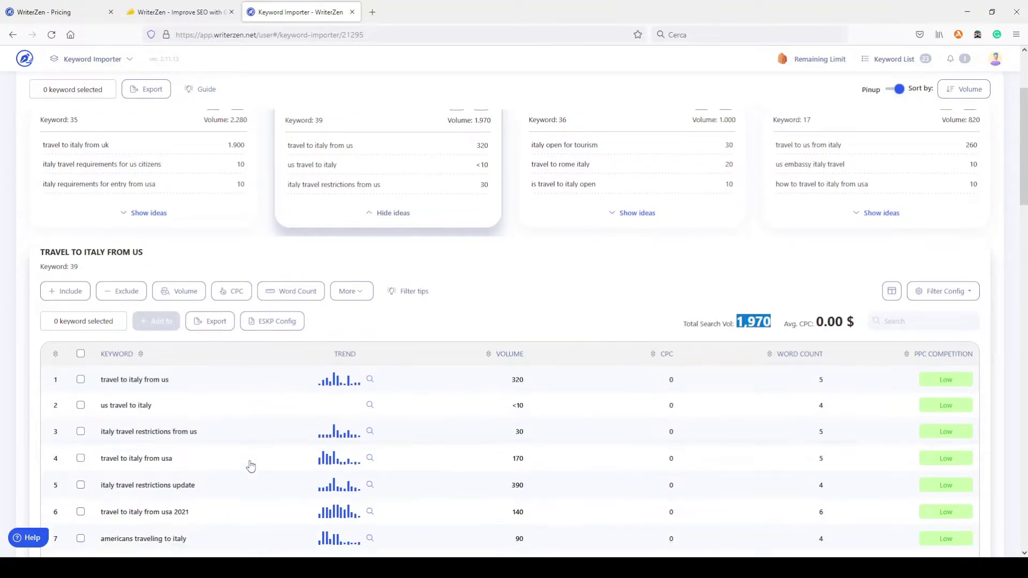
pyautogui.scroll(7, 257, 466)
pyautogui.scroll(1, 263, 478)
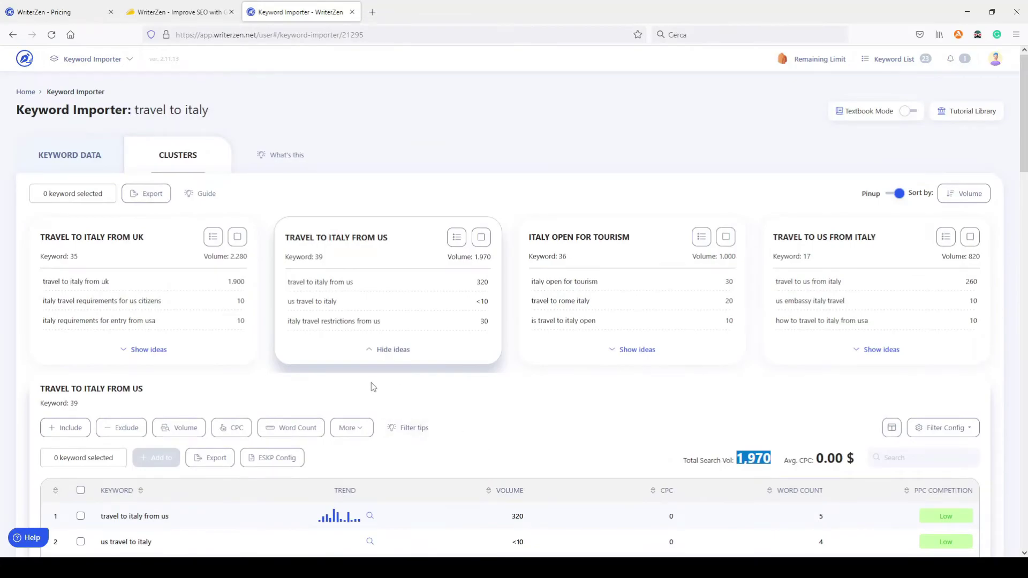
pyautogui.click(398, 351)
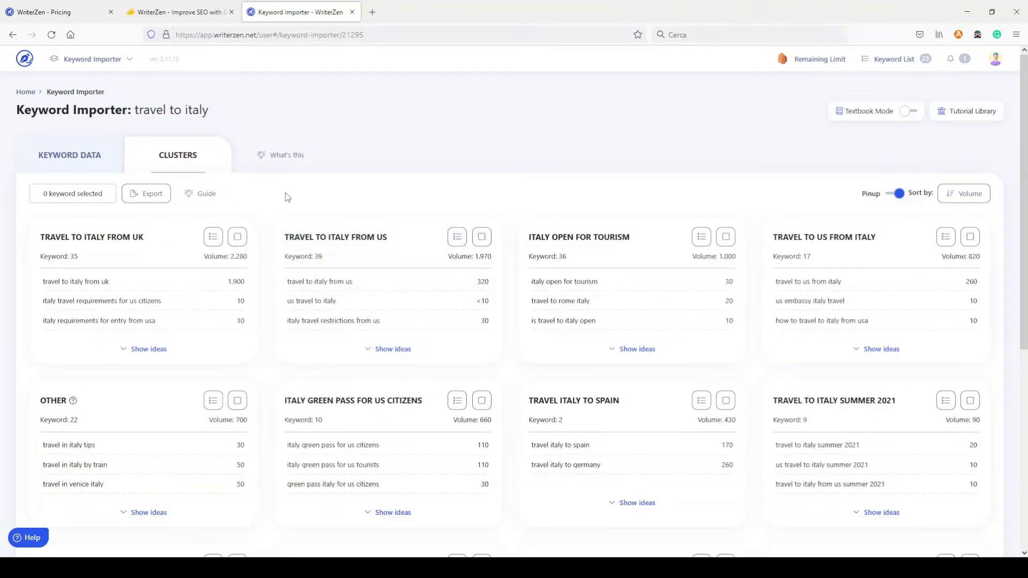
# - Switch to the Content Creator tool and start a new project named "travel in Italy"
pyautogui.click(95, 61)
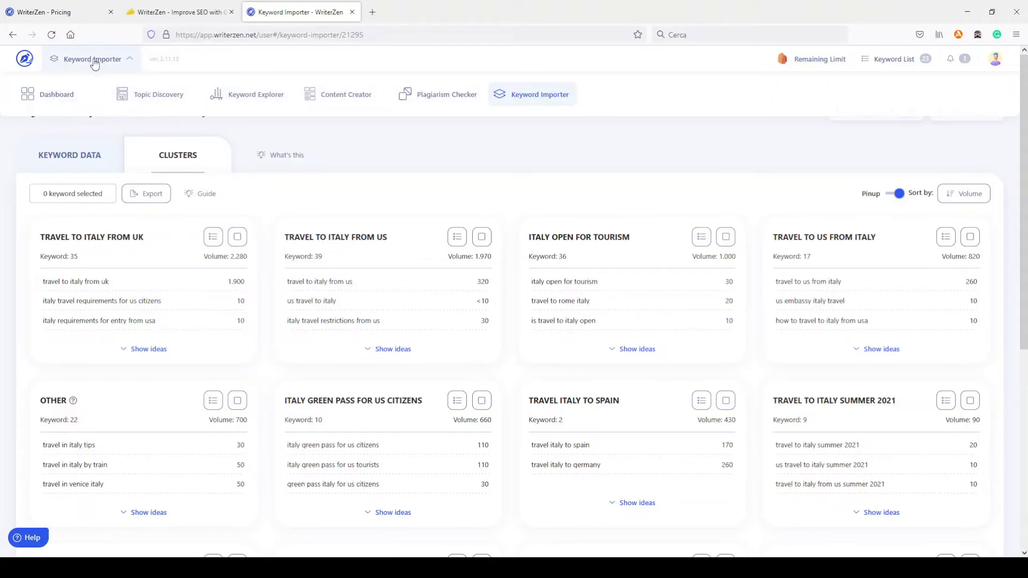
pyautogui.click(340, 100)
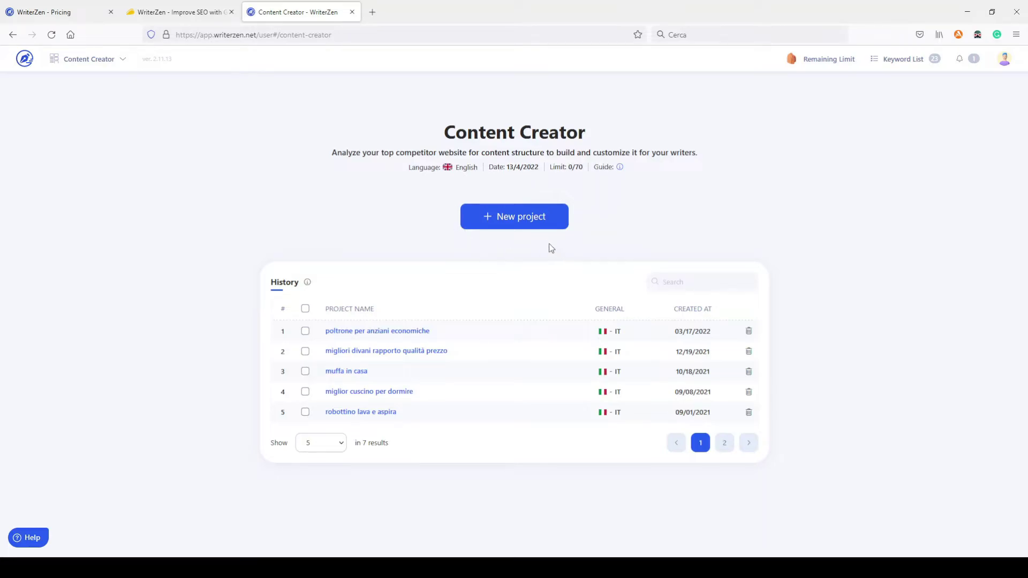
pyautogui.click(519, 222)
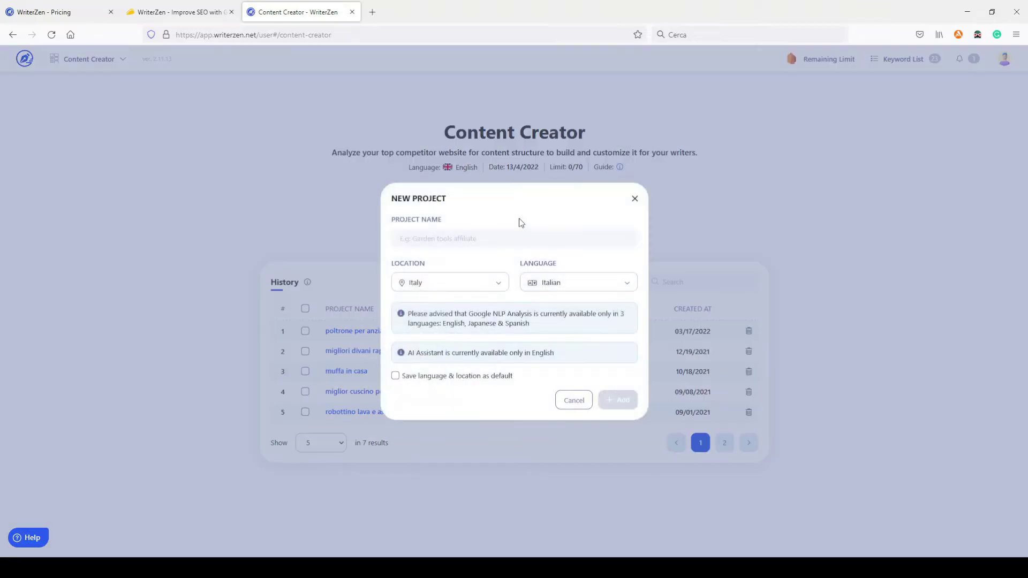
pyautogui.click(437, 241)
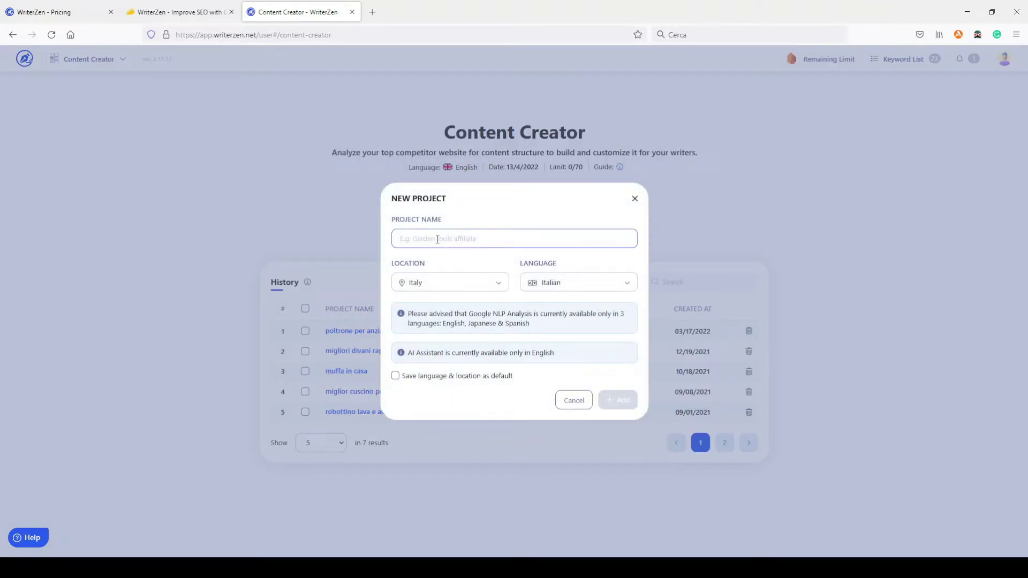
pyautogui.write('travel in Italy')
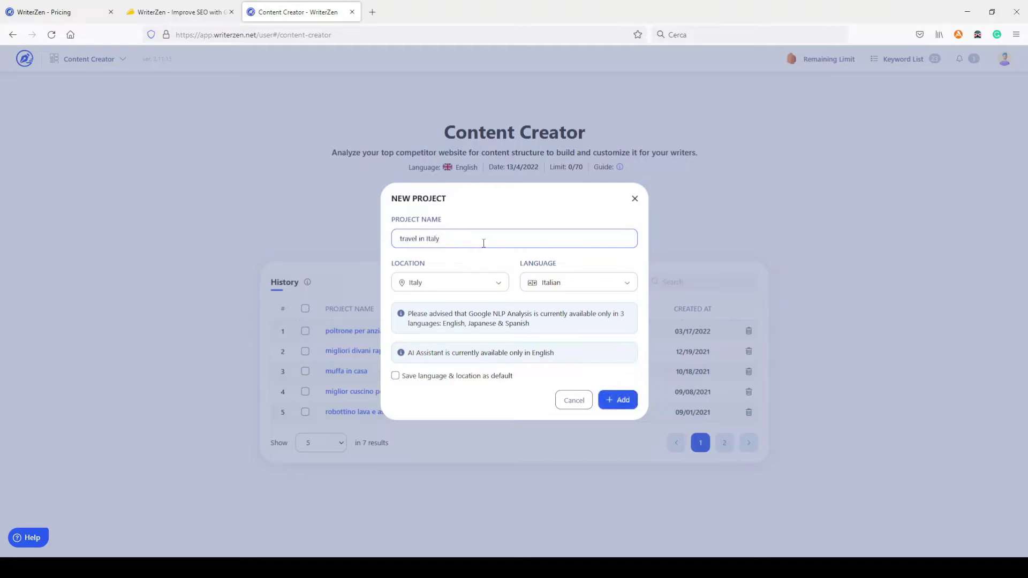
# - Set the new project's location to United States and its language to English, and add the project
pyautogui.click(458, 292)
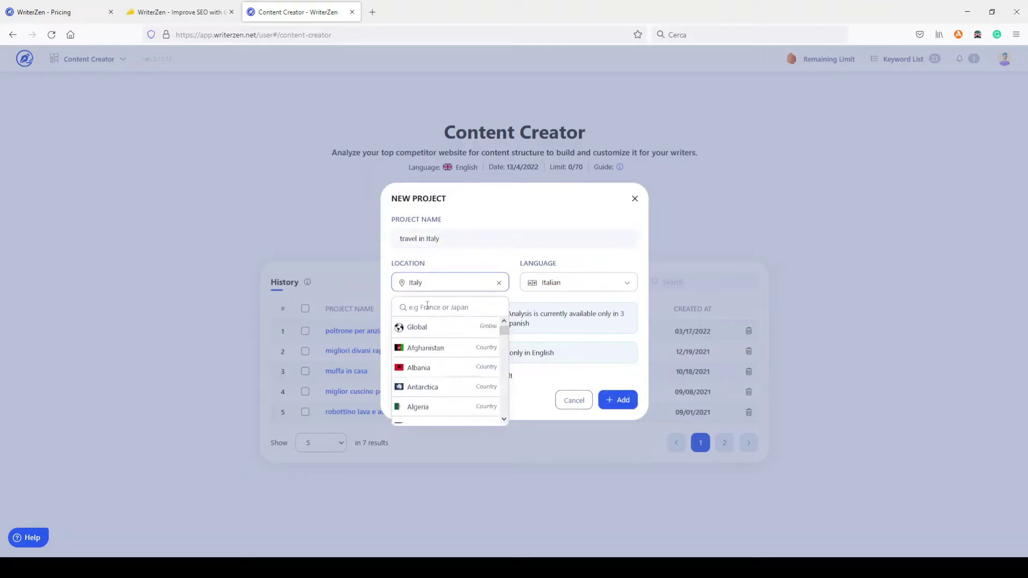
pyautogui.write('un')
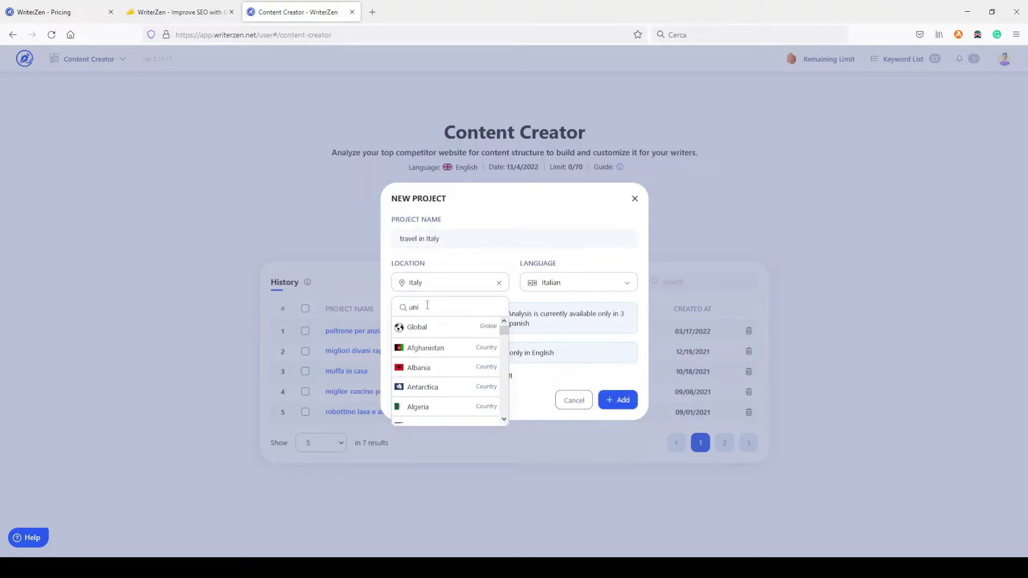
pyautogui.write('i')
pyautogui.click(423, 327)
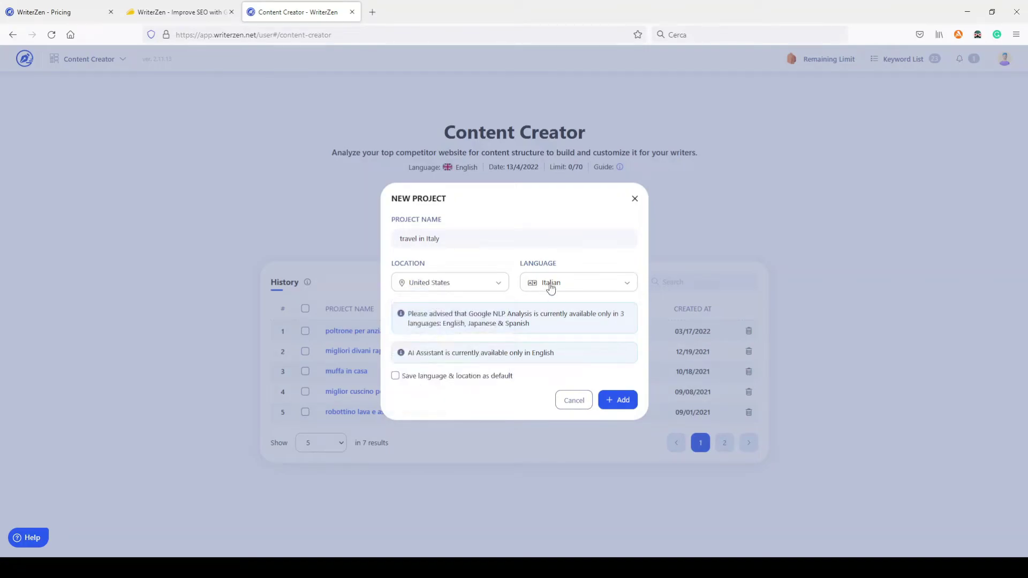
pyautogui.click(551, 289)
pyautogui.write('en')
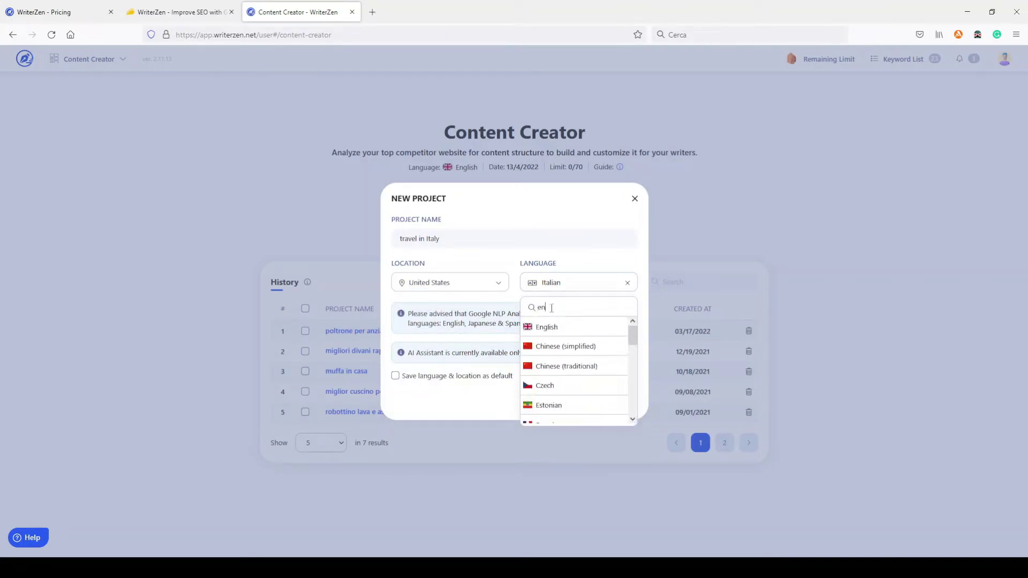
pyautogui.write('glish')
pyautogui.click(545, 328)
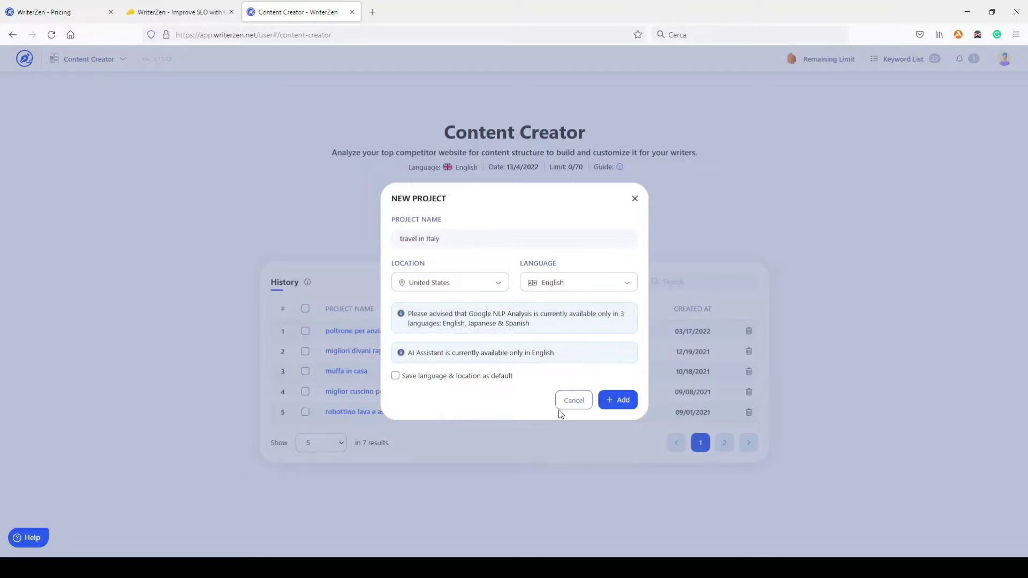
pyautogui.click(628, 410)
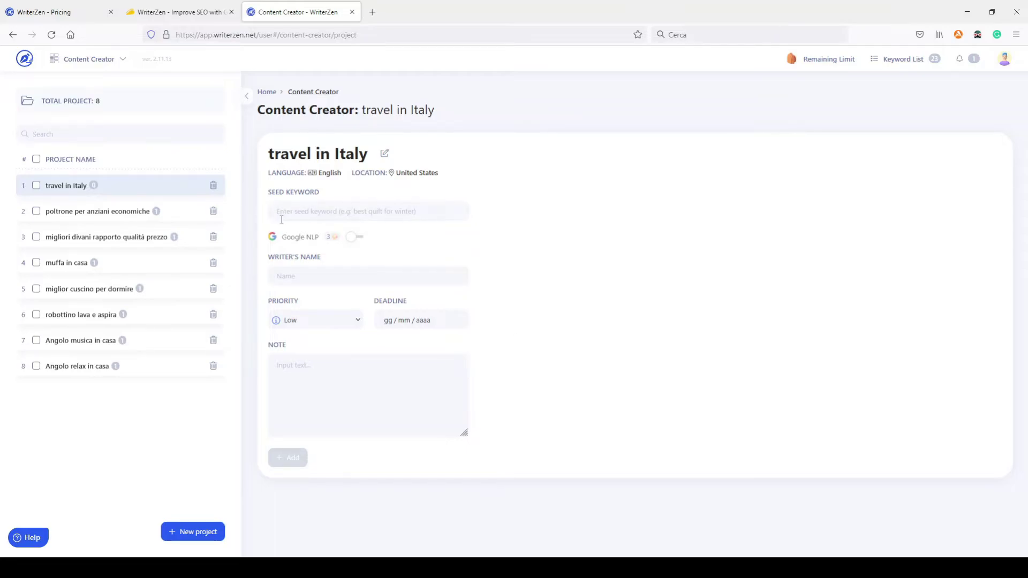
# - Add content with the seed keyword "travel in Italy" to the project, leaving Google NLP off
pyautogui.click(300, 209)
pyautogui.click(71, 132)
pyautogui.click(317, 211)
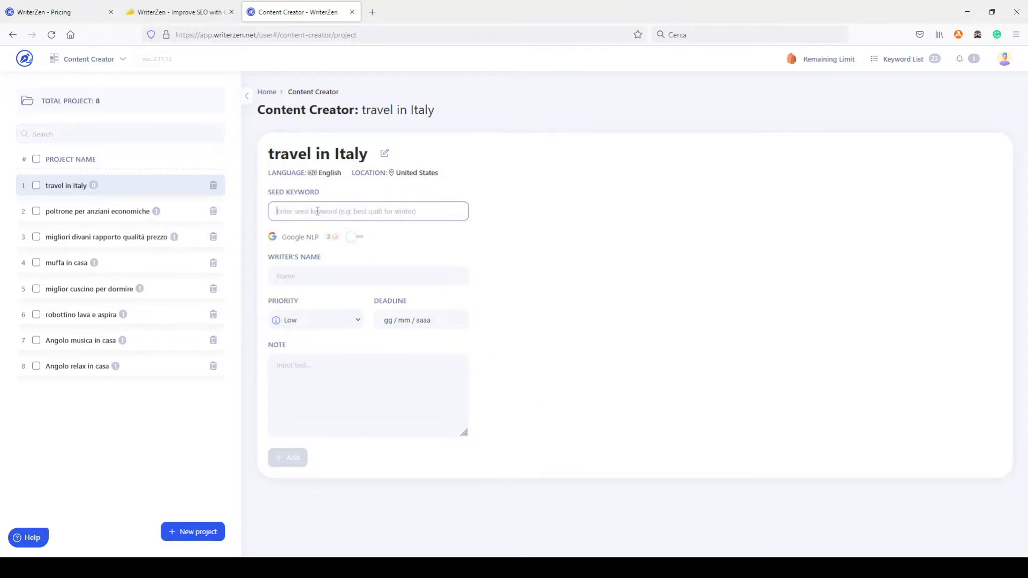
pyautogui.write('travel in Italy')
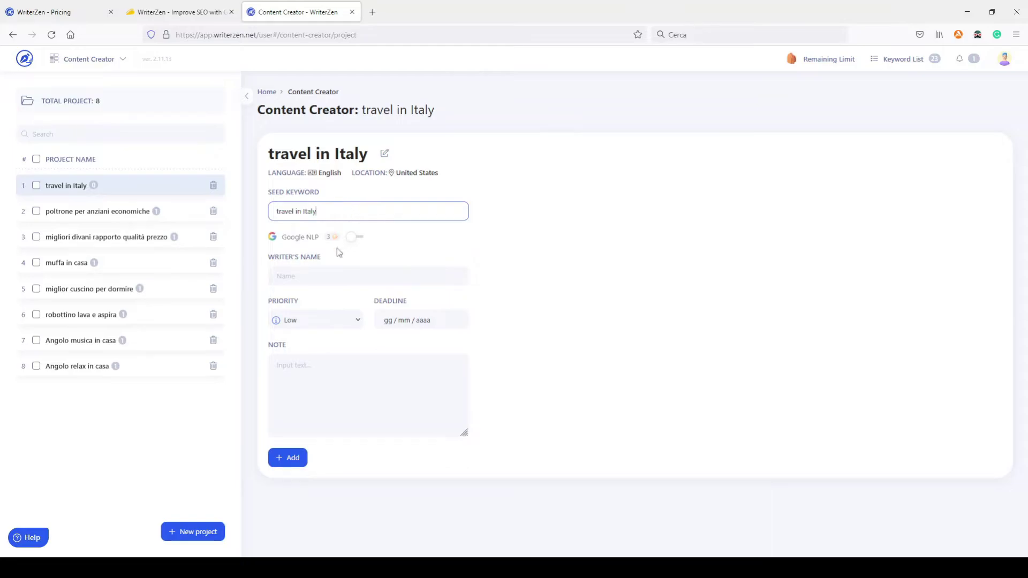
pyautogui.click(289, 458)
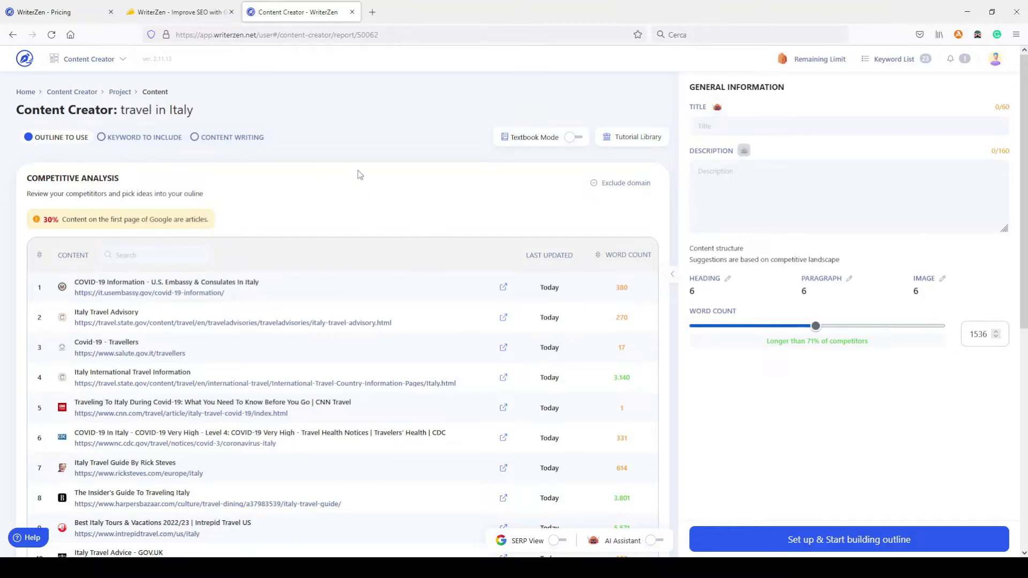
# - Look over the Competitive Analysis table and the share of first-page Google content that is articles
pyautogui.scroll(-2, 358, 201)
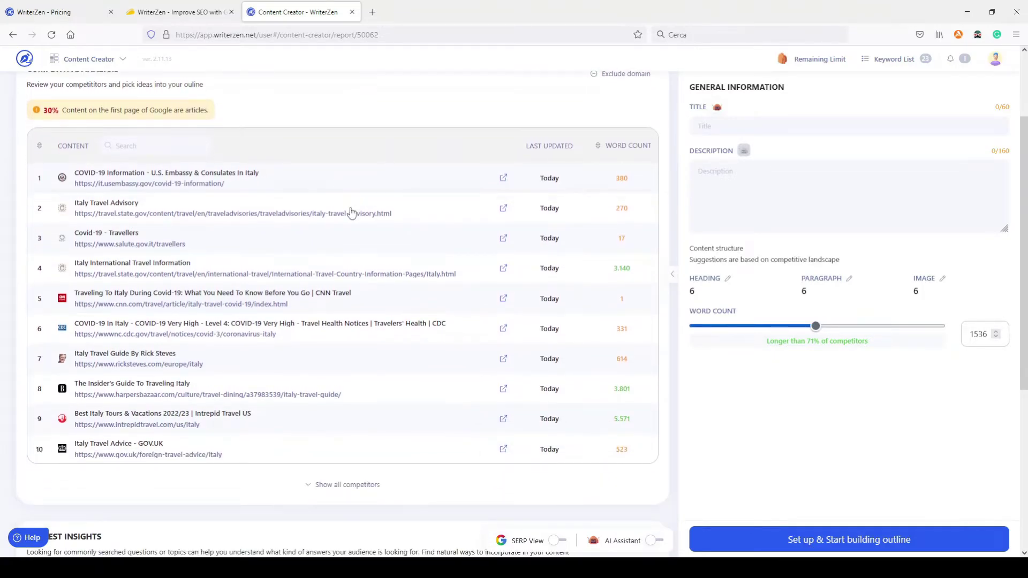
pyautogui.scroll(-3, 351, 211)
pyautogui.scroll(4, 348, 225)
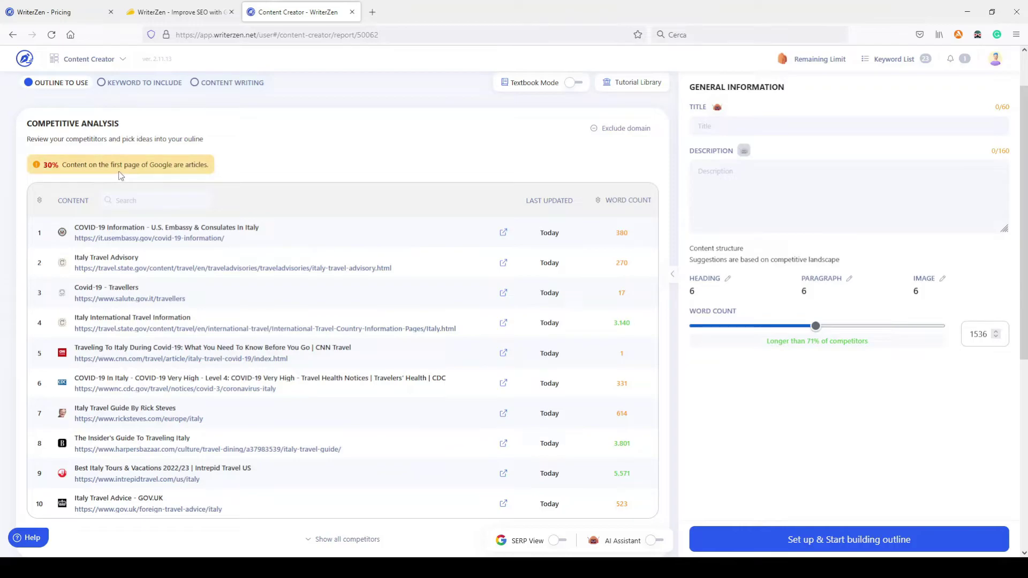
pyautogui.moveTo(58, 167)
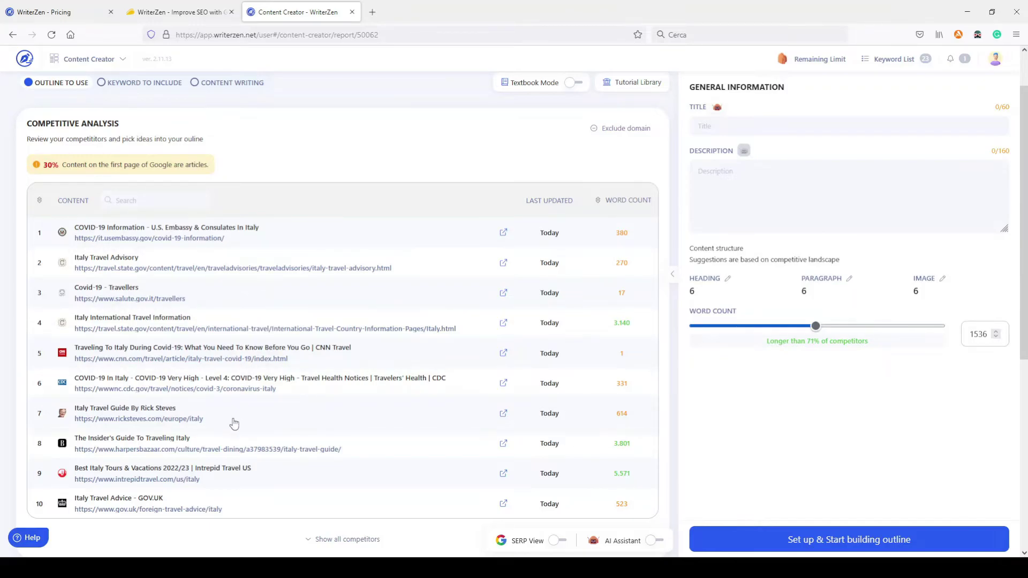
# - Look through the suggested insights for topics people discuss, how people compare and Reddit, ending back on People also ask
pyautogui.scroll(-5, 319, 158)
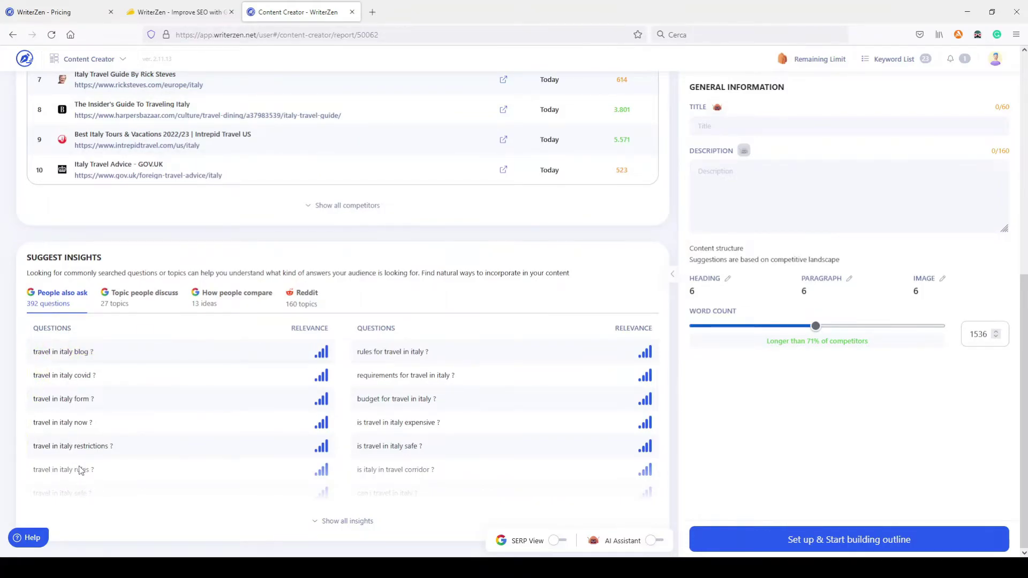
pyautogui.click(115, 299)
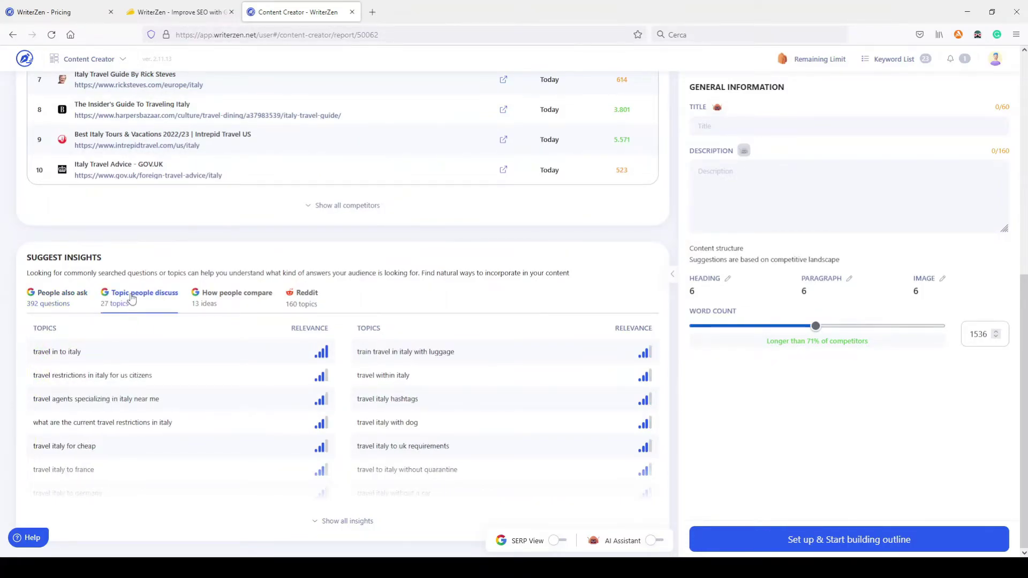
pyautogui.click(221, 297)
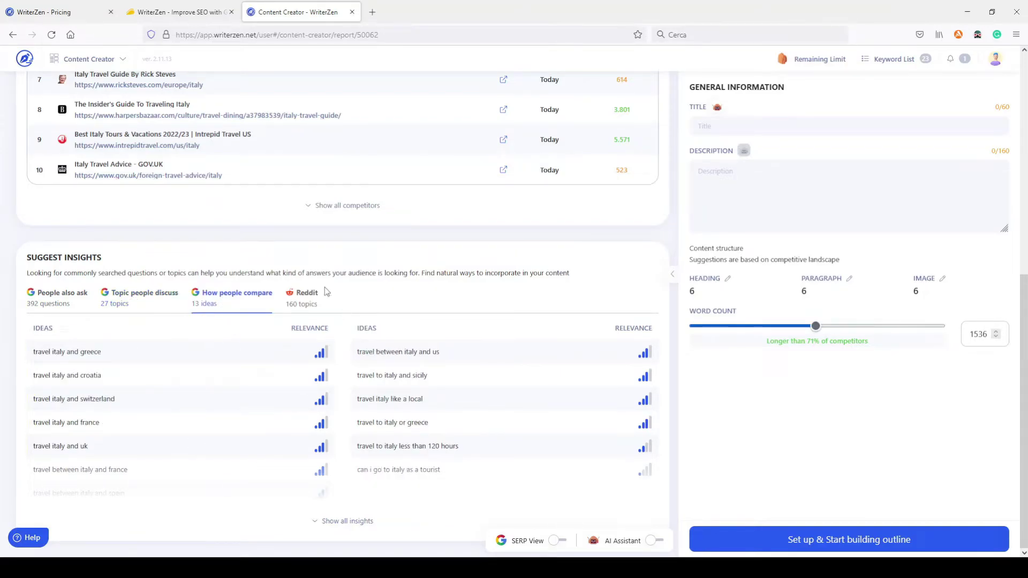
pyautogui.click(307, 298)
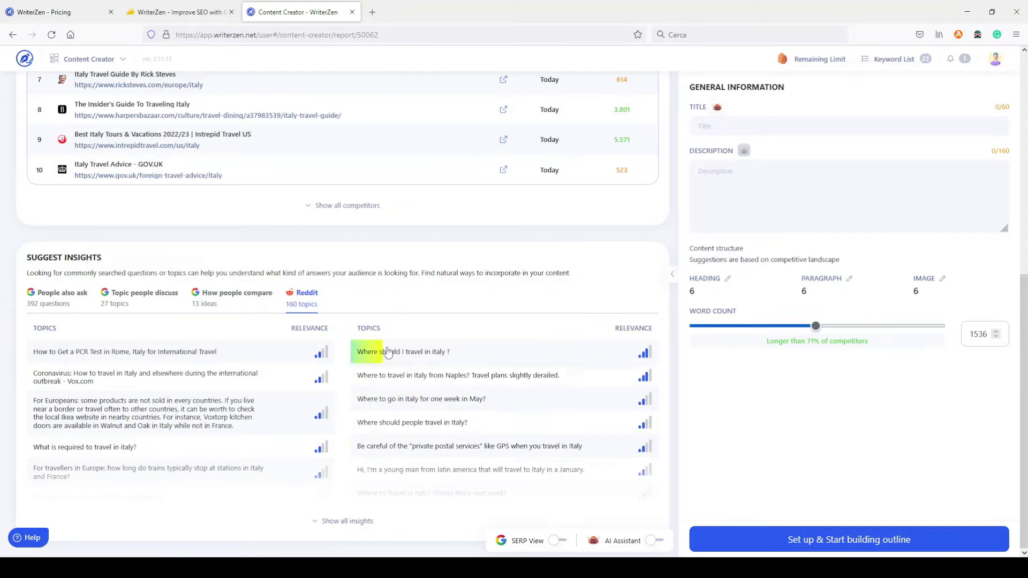
pyautogui.click(43, 298)
# - Review the competitor list again and check the title and description fields of the general information
pyautogui.scroll(5, 396, 429)
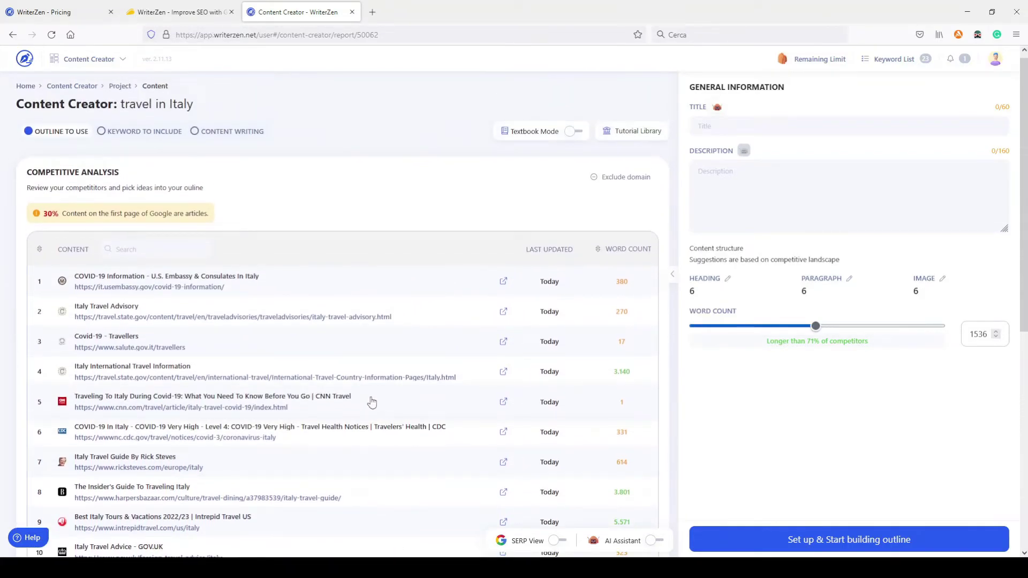
pyautogui.scroll(-3, 373, 401)
pyautogui.scroll(2, 372, 400)
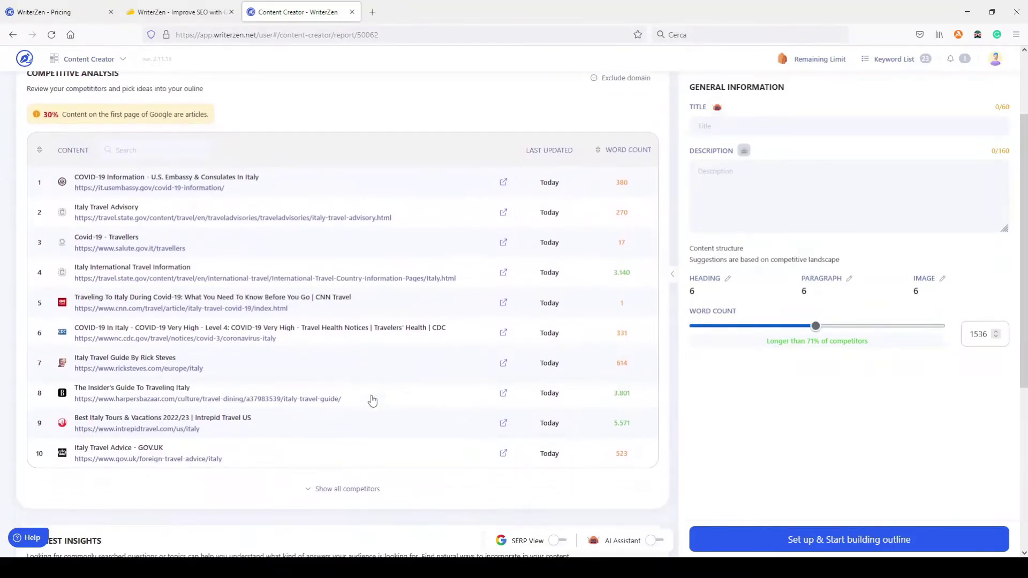
pyautogui.scroll(-2, 369, 399)
pyautogui.click(717, 126)
pyautogui.click(733, 178)
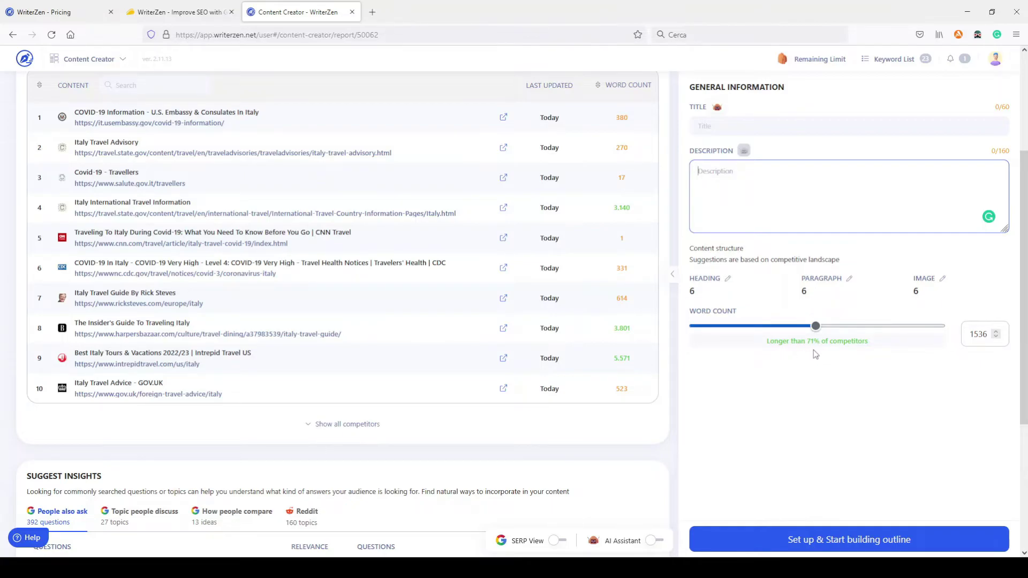
# - Compare the suggested word count with competitors, try a word count of 2872 and bring it back to 1547
pyautogui.moveTo(971, 334); pyautogui.dragTo(982, 332)
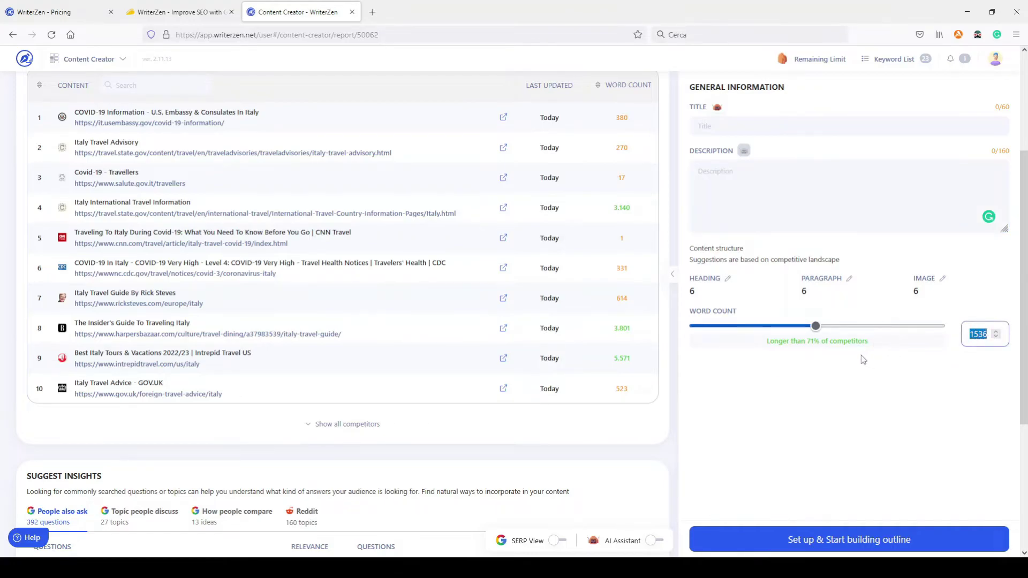
pyautogui.scroll(3, 669, 326)
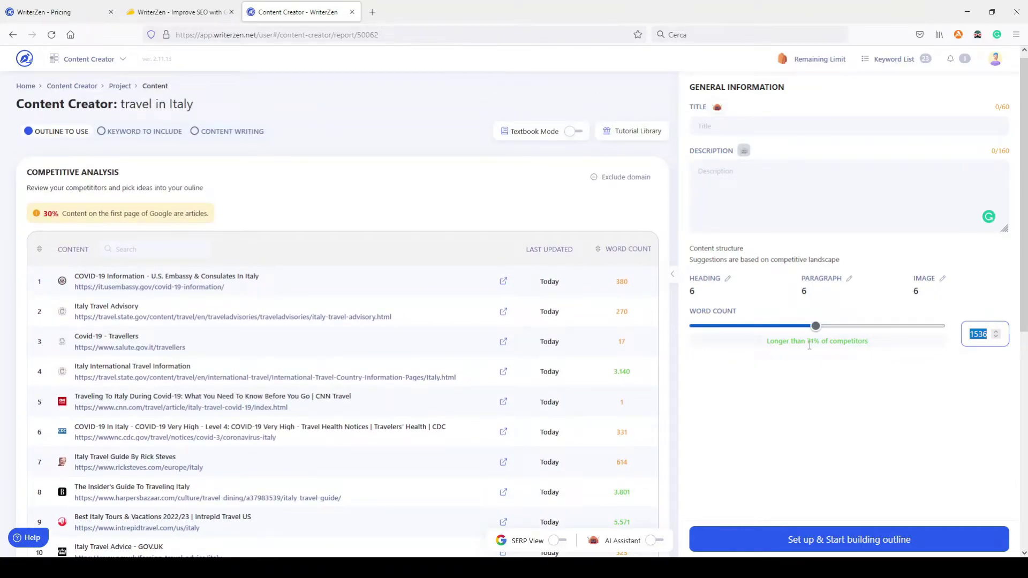
pyautogui.moveTo(806, 341); pyautogui.dragTo(862, 337)
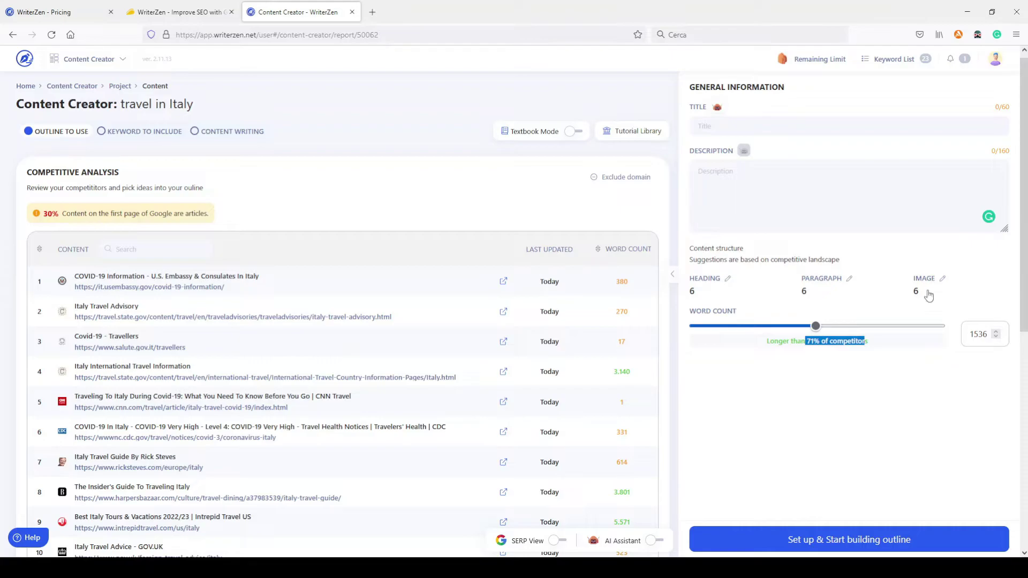
pyautogui.moveTo(816, 329); pyautogui.dragTo(924, 332)
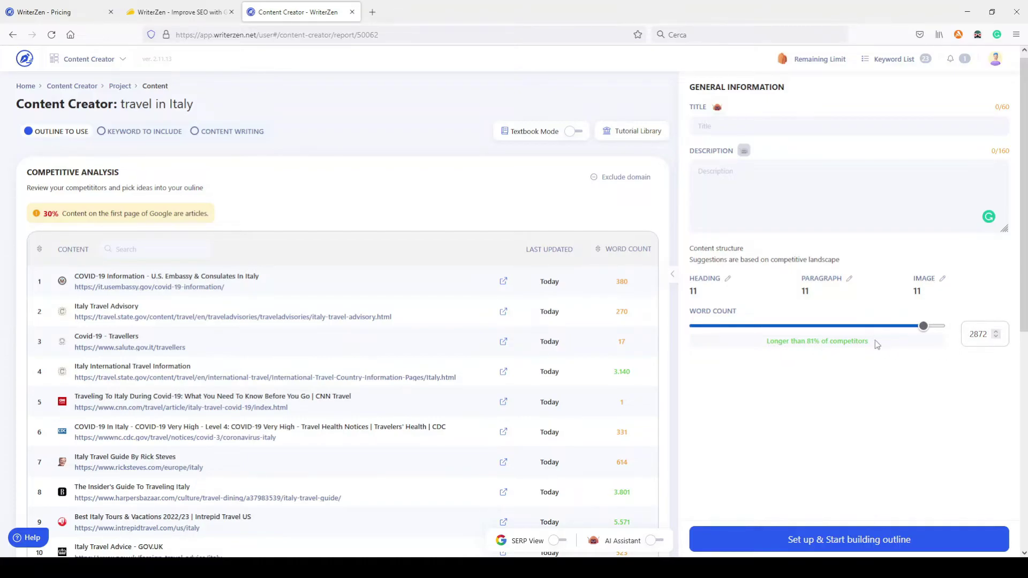
pyautogui.moveTo(925, 329); pyautogui.dragTo(816, 329)
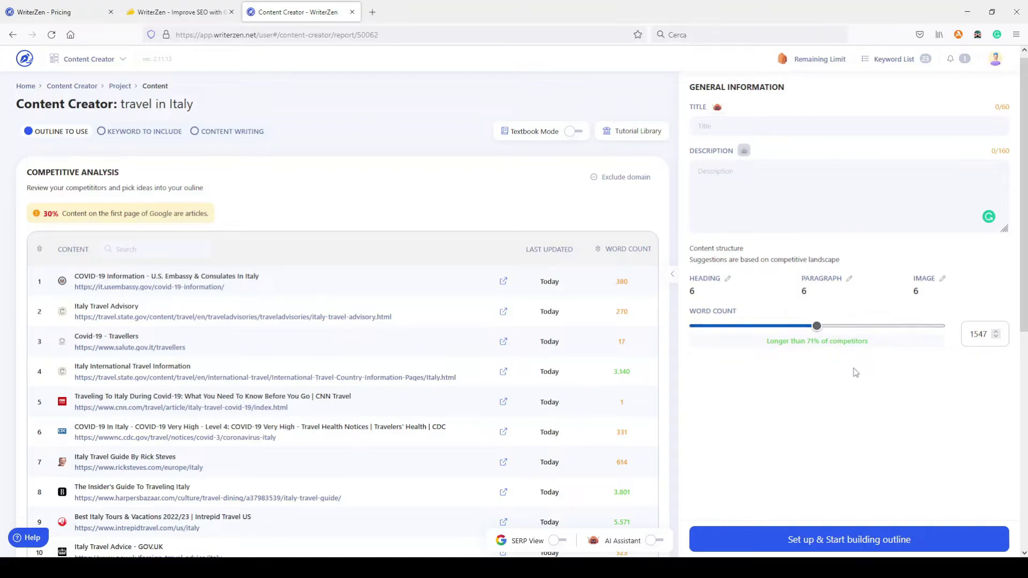
# - Turn on SERP View and show the competitor page "Italy Travel Advisory" in it
pyautogui.scroll(-1, 846, 369)
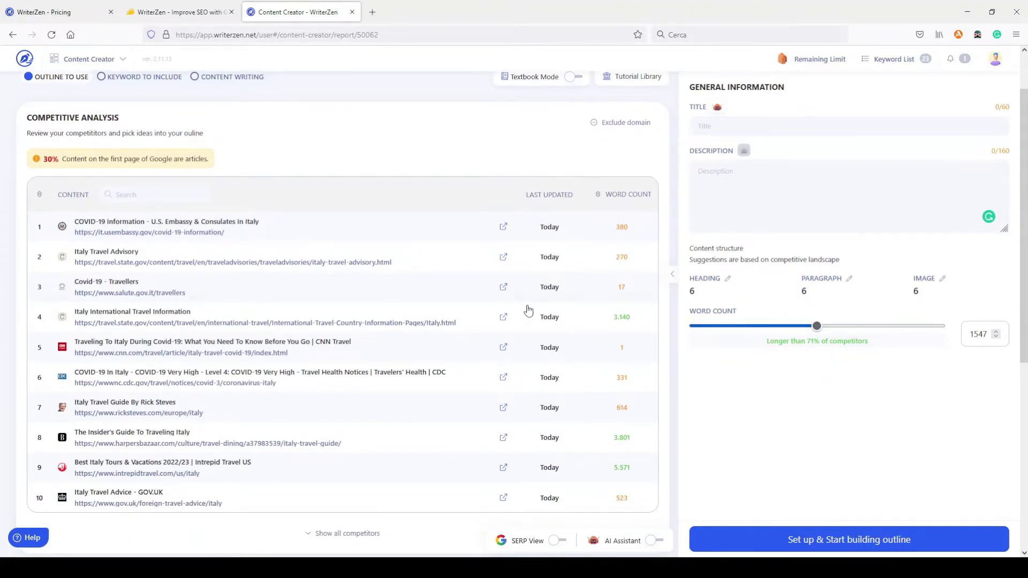
pyautogui.click(557, 541)
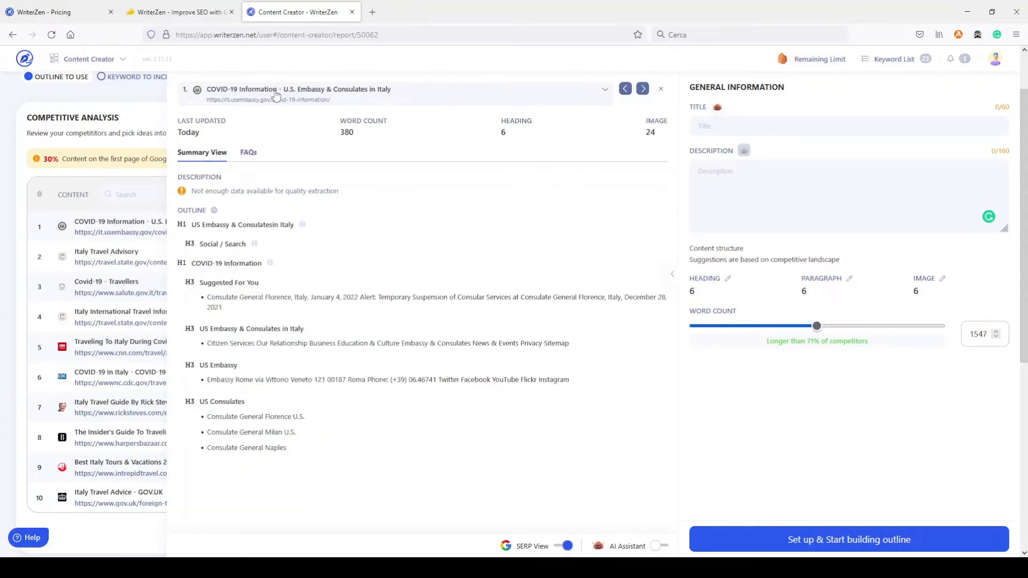
pyautogui.click(604, 92)
pyautogui.click(338, 160)
# - Examine the full heading outline of the "Italy Travel Advisory" page, from the first H3 to the end
pyautogui.scroll(-2, 357, 401)
pyautogui.scroll(2, 357, 400)
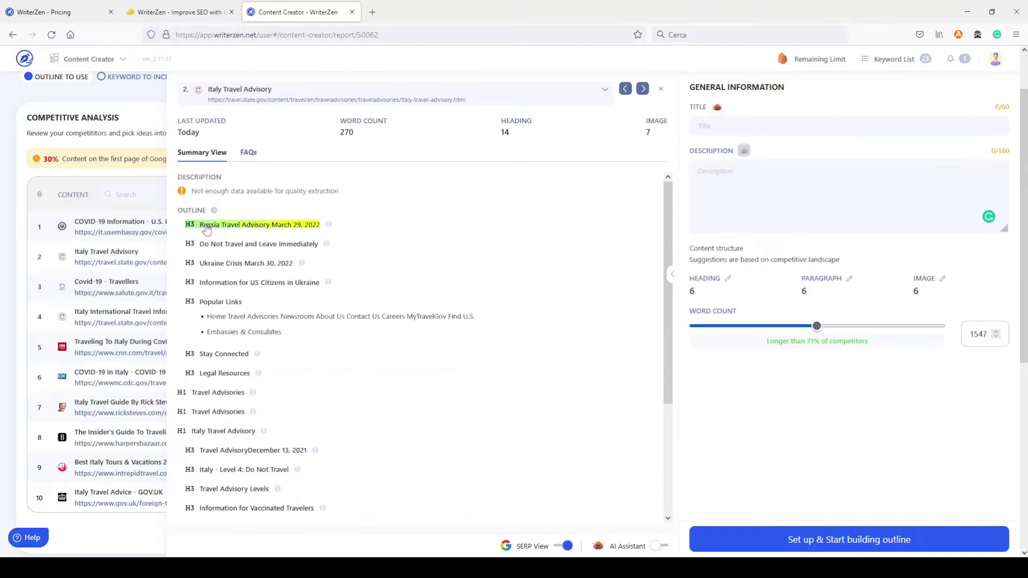
pyautogui.scroll(-3, 240, 388)
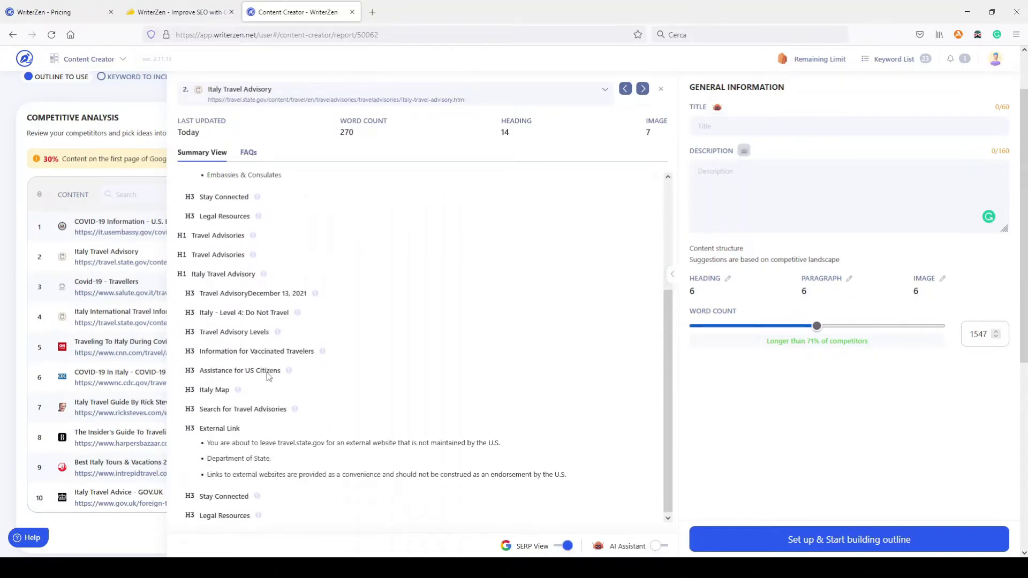
pyautogui.scroll(4, 299, 365)
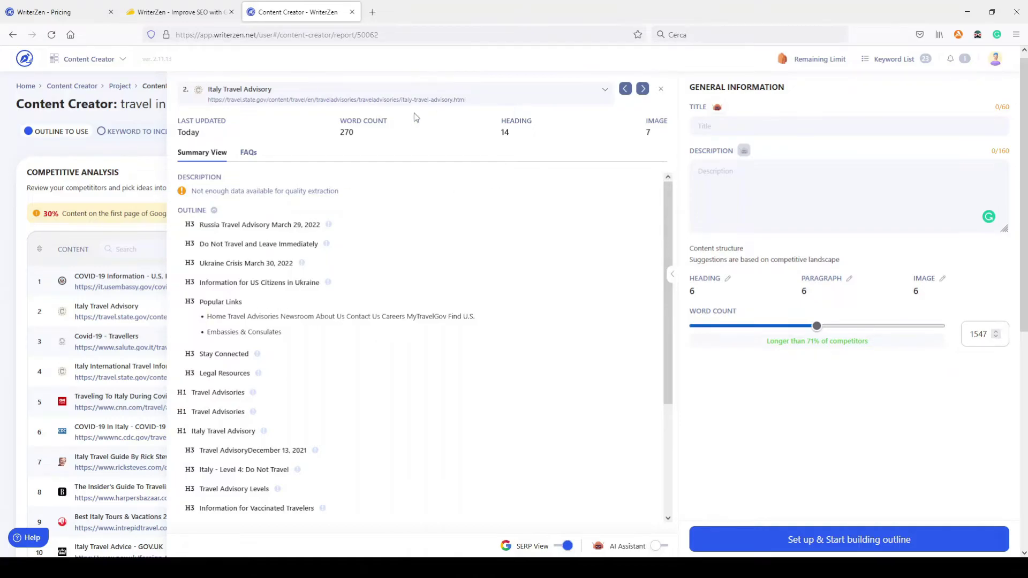
# - Switch SERP View to the competitor page "Italy International Travel Information", examine its heading outline and close the view
pyautogui.click(605, 90)
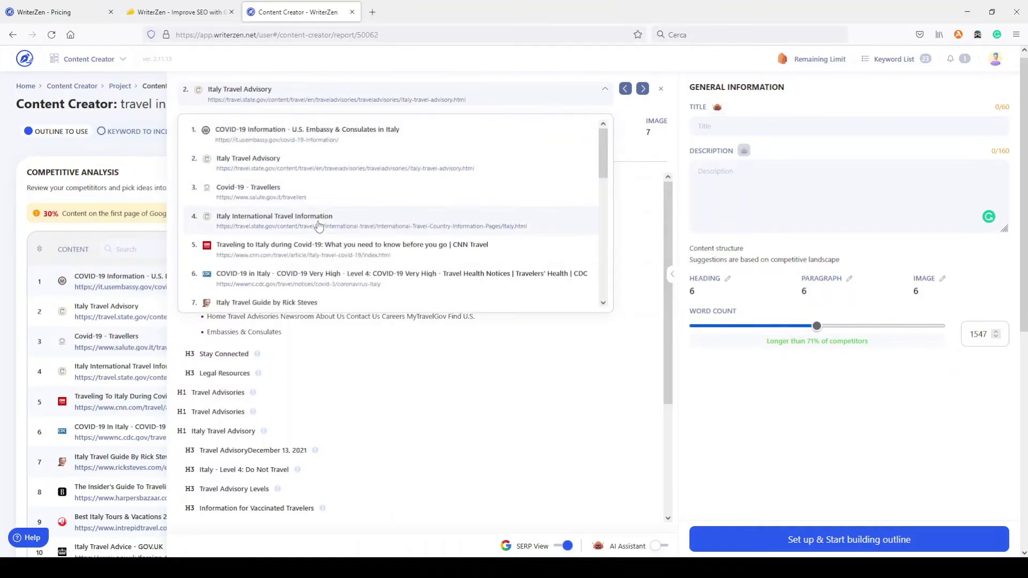
pyautogui.click(321, 222)
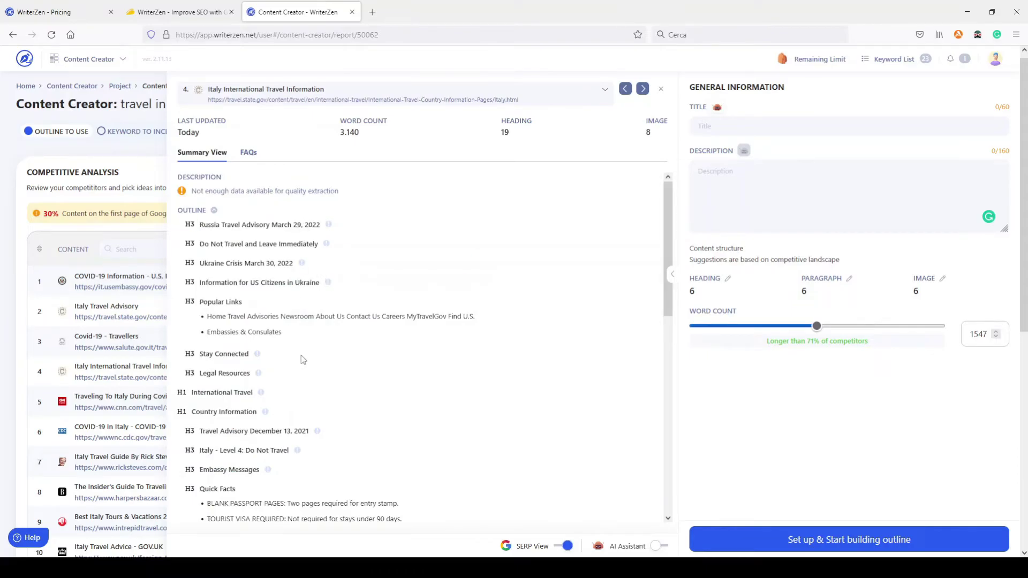
pyautogui.scroll(-8, 316, 466)
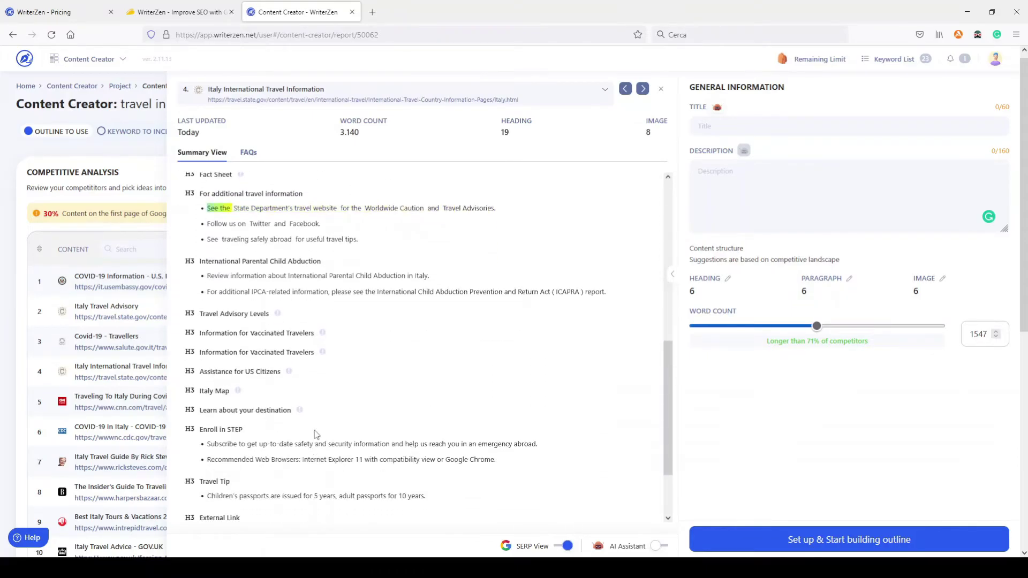
pyautogui.scroll(8, 299, 290)
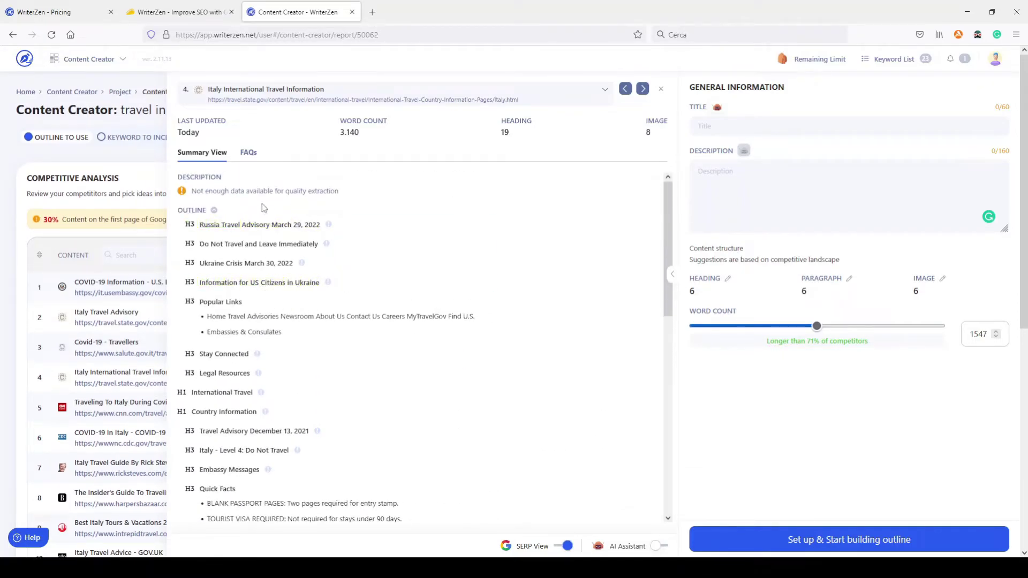
pyautogui.click(726, 198)
pyautogui.click(658, 88)
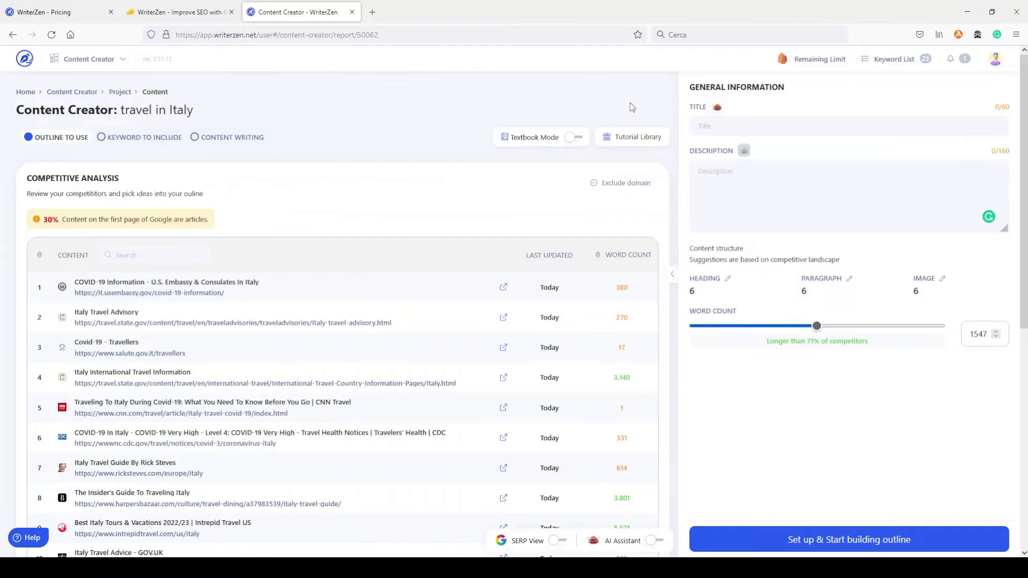
# - Show the AI Assistant's outline templates, check them against the empty title and description fields, and turn the assistant off
pyautogui.click(710, 127)
pyautogui.click(742, 175)
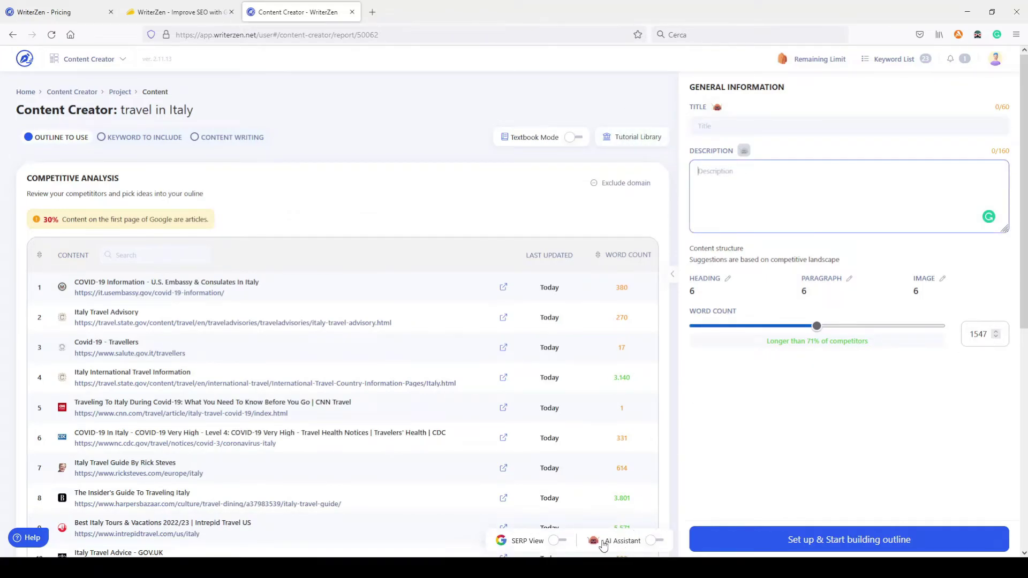
pyautogui.click(651, 544)
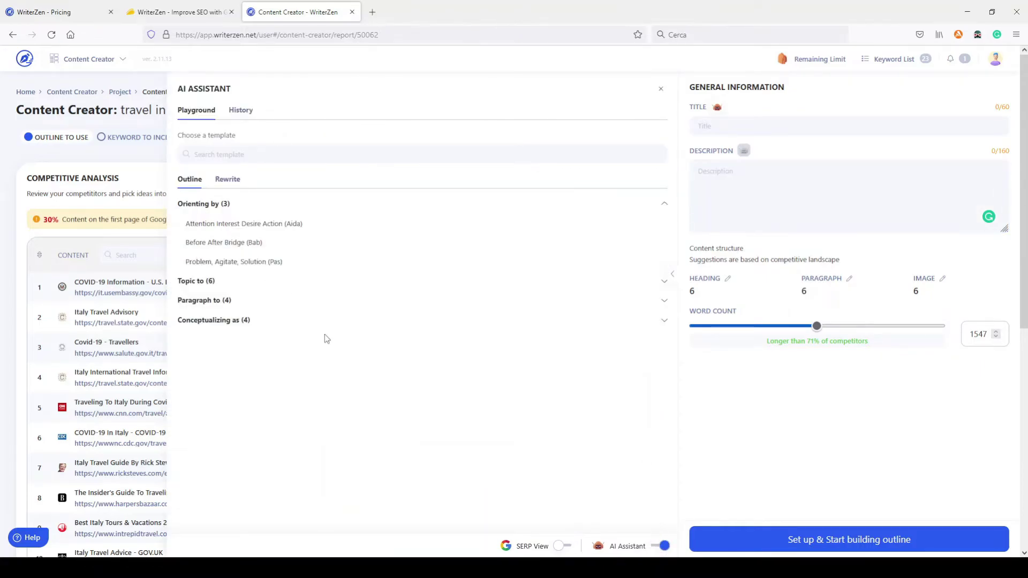
pyautogui.click(715, 127)
pyautogui.click(727, 188)
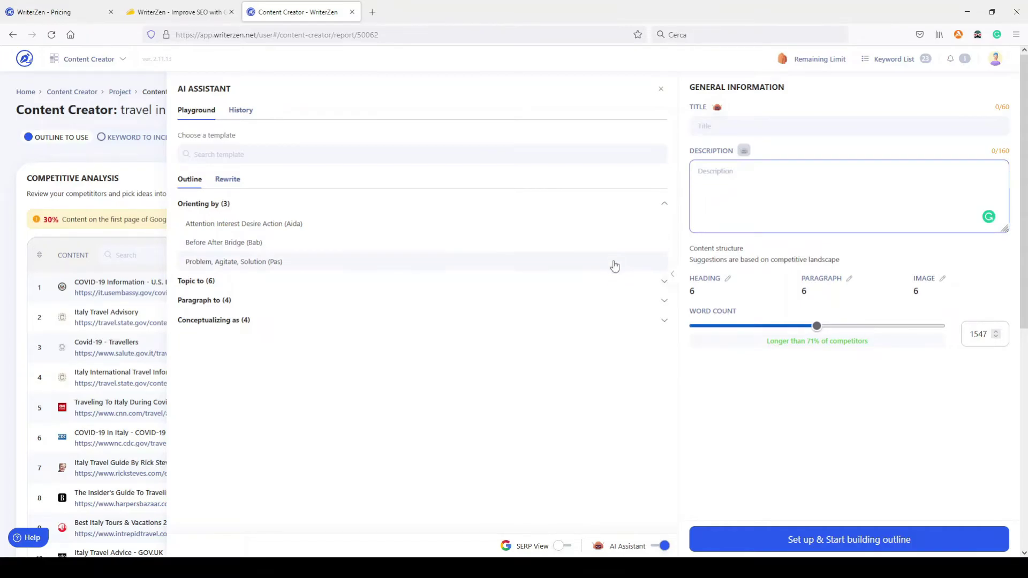
pyautogui.click(663, 547)
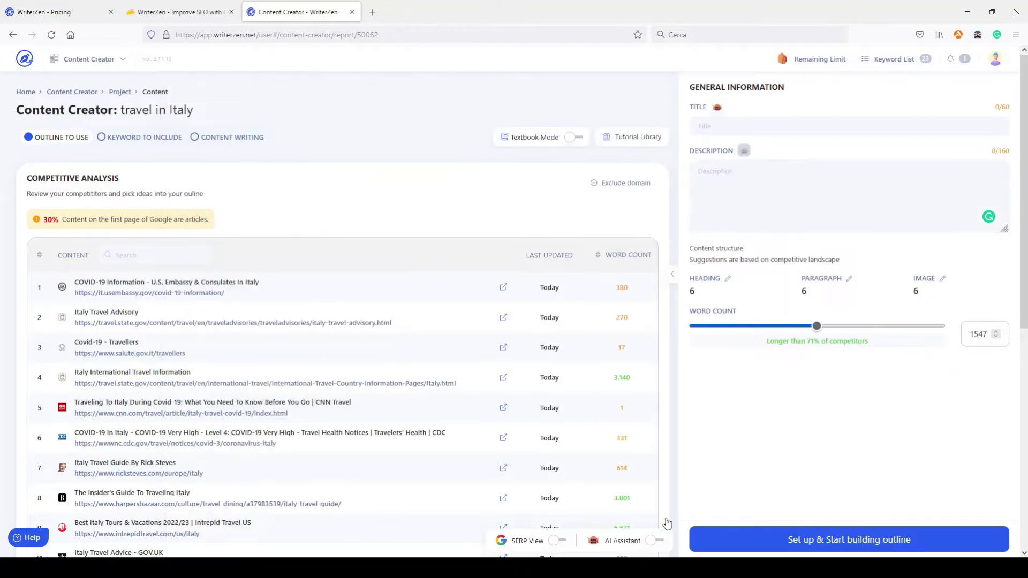
# - Enter "travel in Italy" as both the title and the description and start building the outline
pyautogui.click(738, 126)
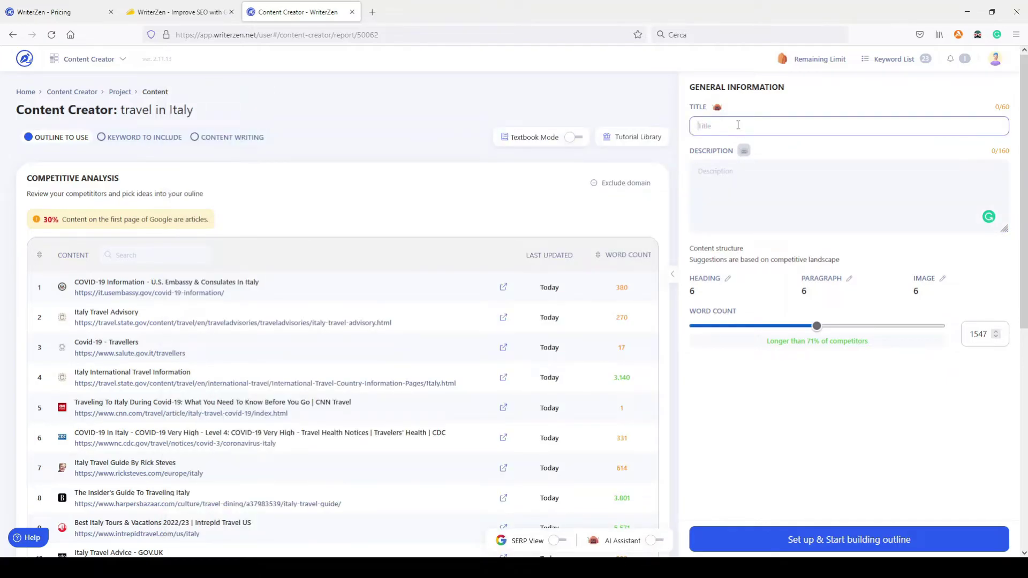
pyautogui.write('travel in Italy')
pyautogui.click(754, 177)
pyautogui.write('travel in Italy')
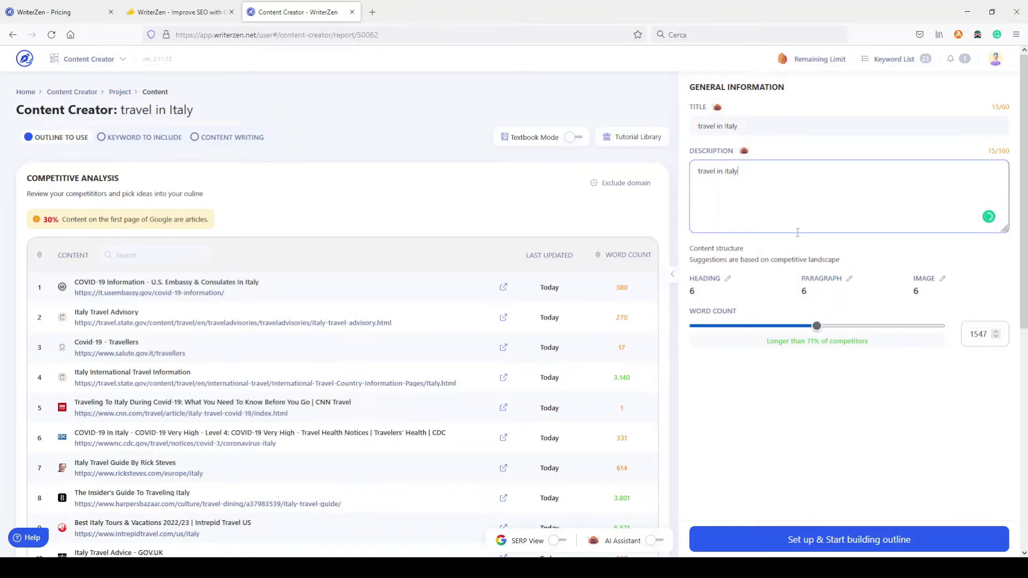
pyautogui.click(819, 542)
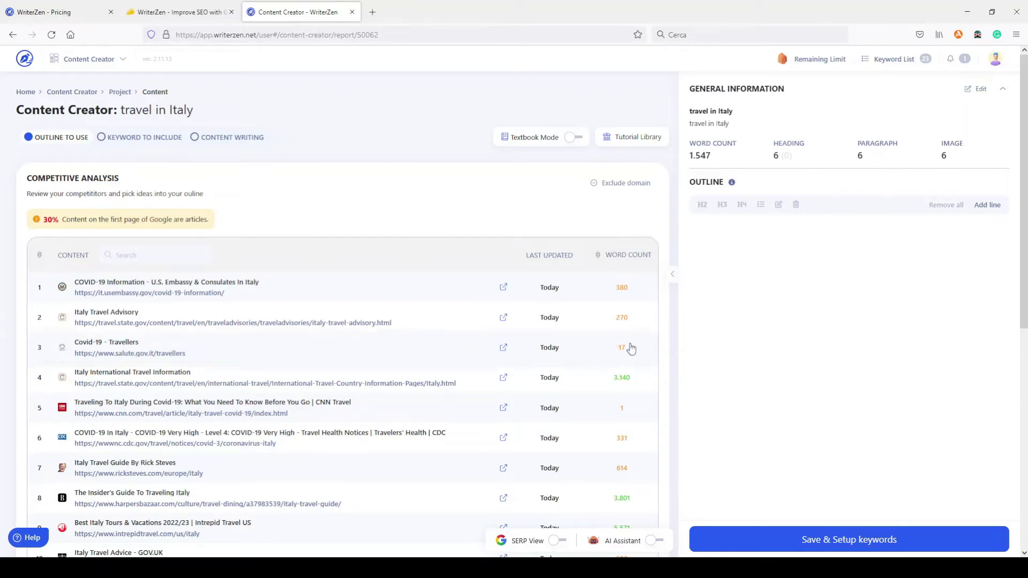
# - Examine the summary of the CDC competitor page "COVID-19 in Italy" and return to the competitor list
pyautogui.scroll(-3, 195, 297)
pyautogui.scroll(2, 442, 559)
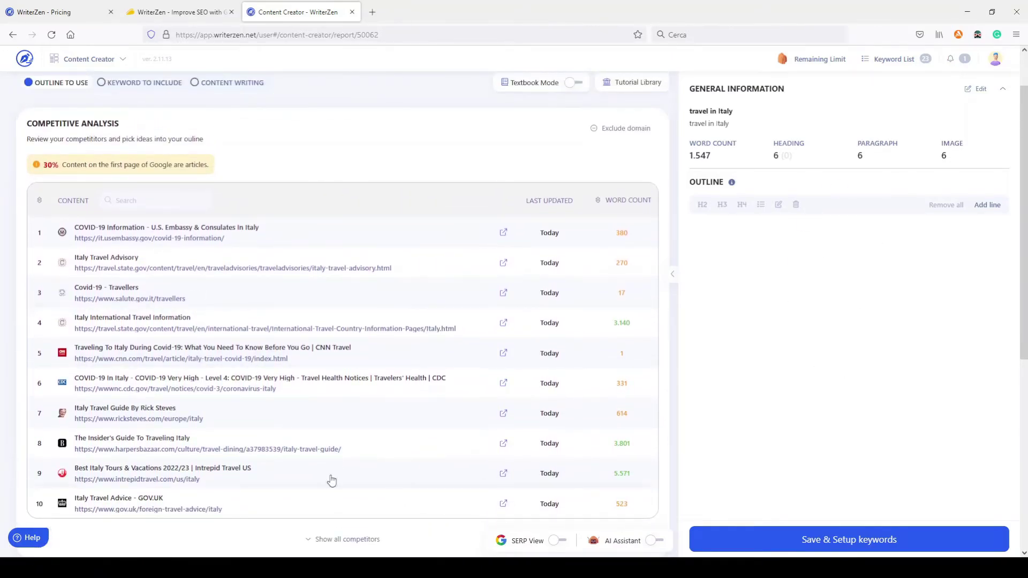
pyautogui.click(135, 384)
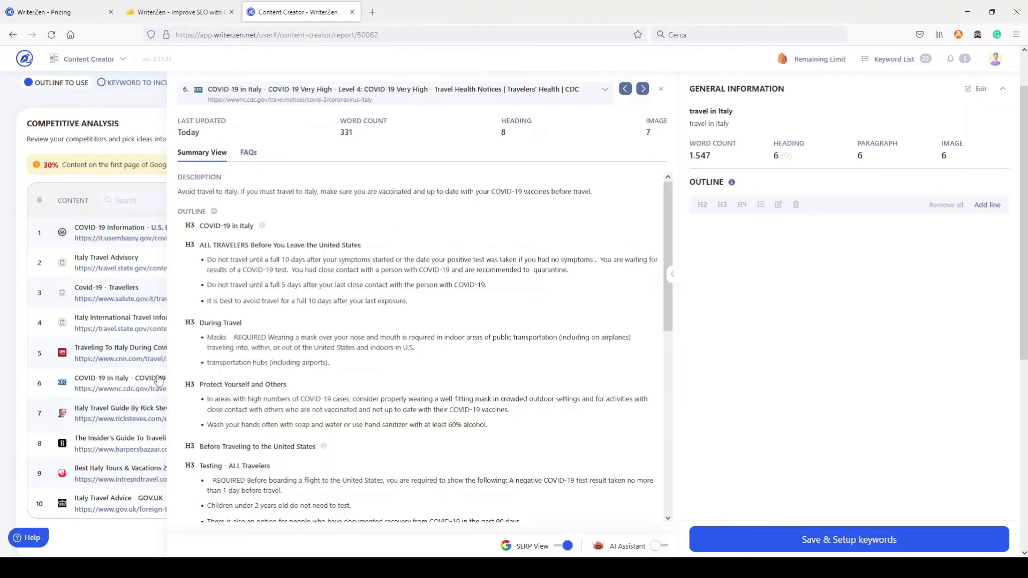
pyautogui.click(660, 89)
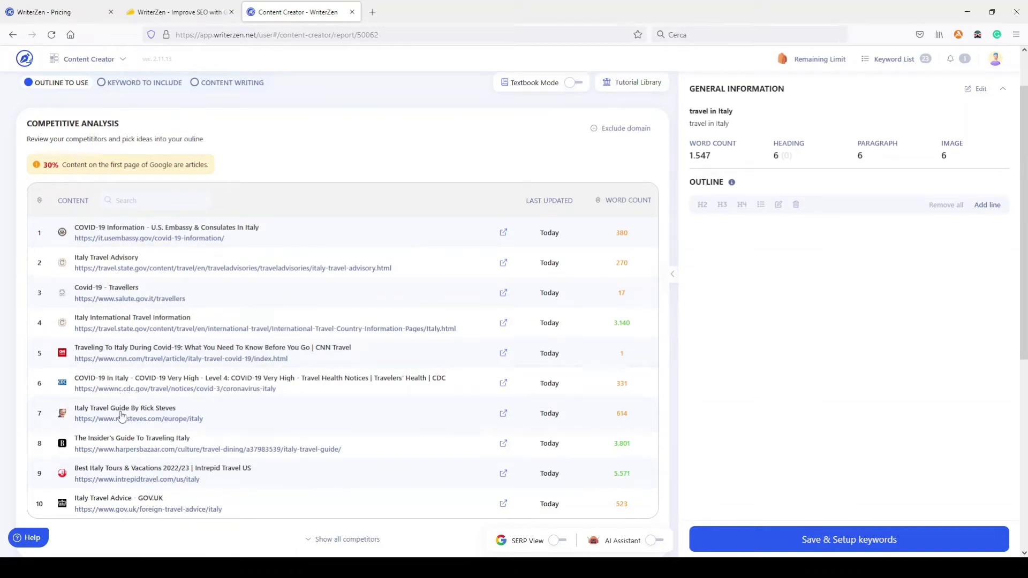
pyautogui.scroll(-1, 190, 424)
pyautogui.scroll(1, 193, 418)
# - Show the competitor page "Best Italy Tours & Vacations 2022/23" and add its H2 "Italy tour reviews" to the outline
pyautogui.click(138, 474)
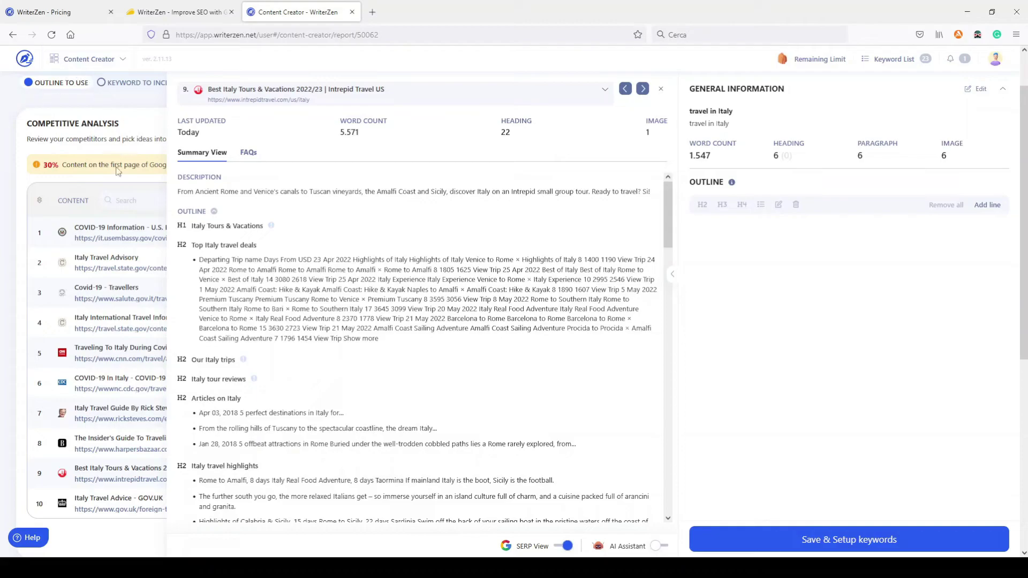
pyautogui.scroll(-2, 114, 363)
pyautogui.scroll(3, 114, 363)
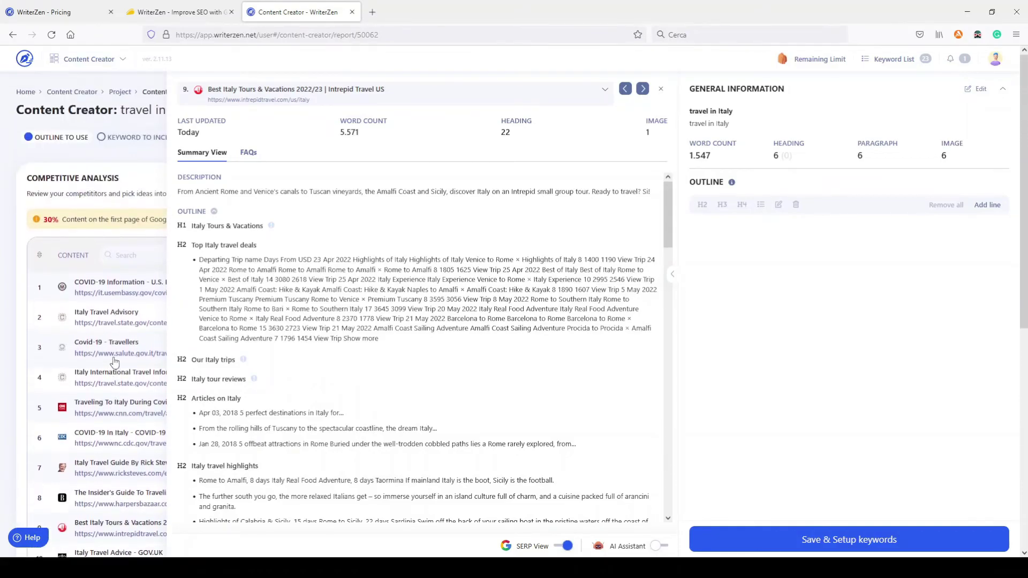
pyautogui.scroll(-1, 114, 363)
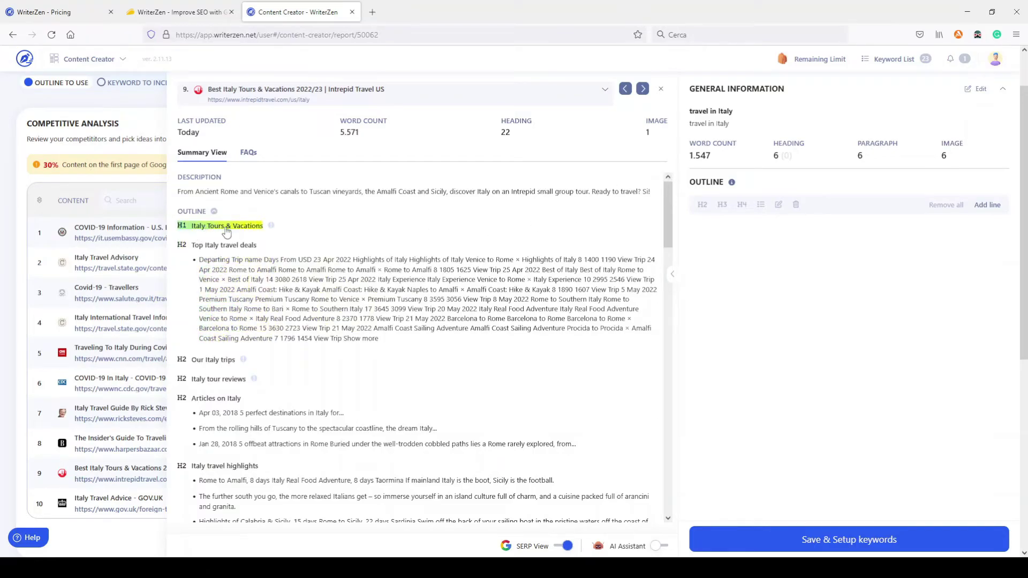
pyautogui.rightClick(210, 383)
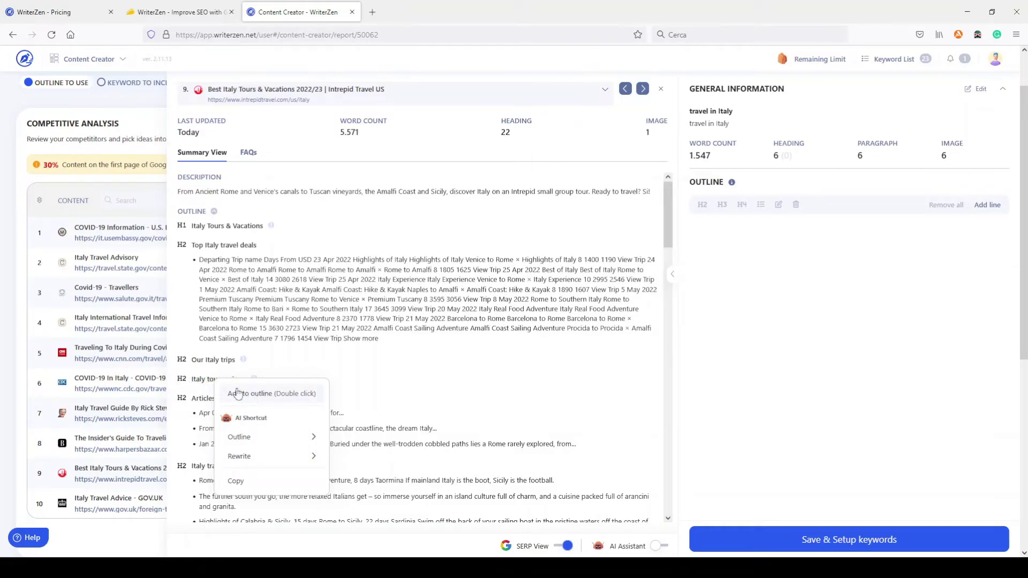
pyautogui.doubleClick(200, 383)
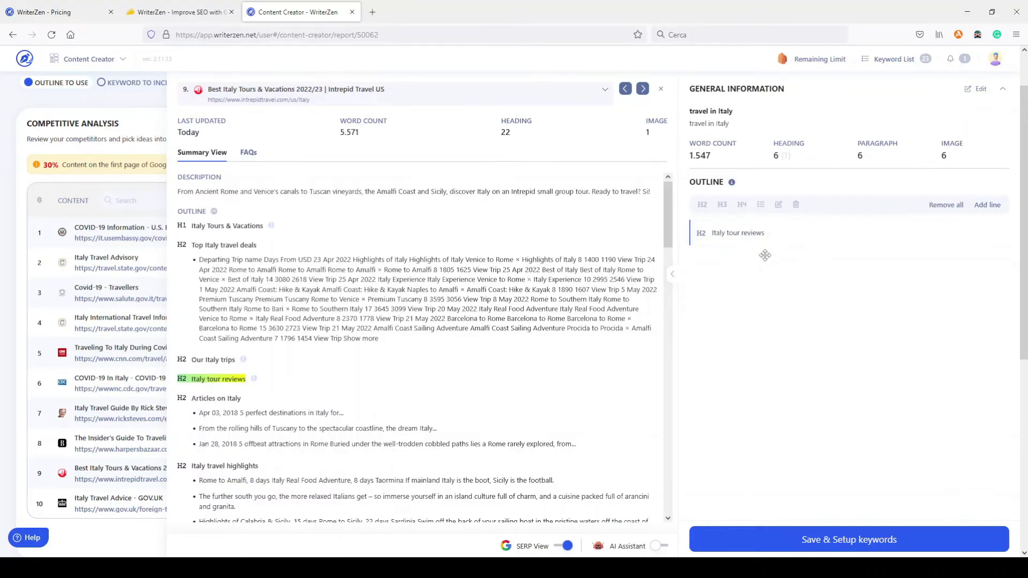
# - Add the H2 "Accommodation in Italy" and the H3 "The Renaissance" from the same page, and save the outline to set up keywords
pyautogui.scroll(-1, 263, 426)
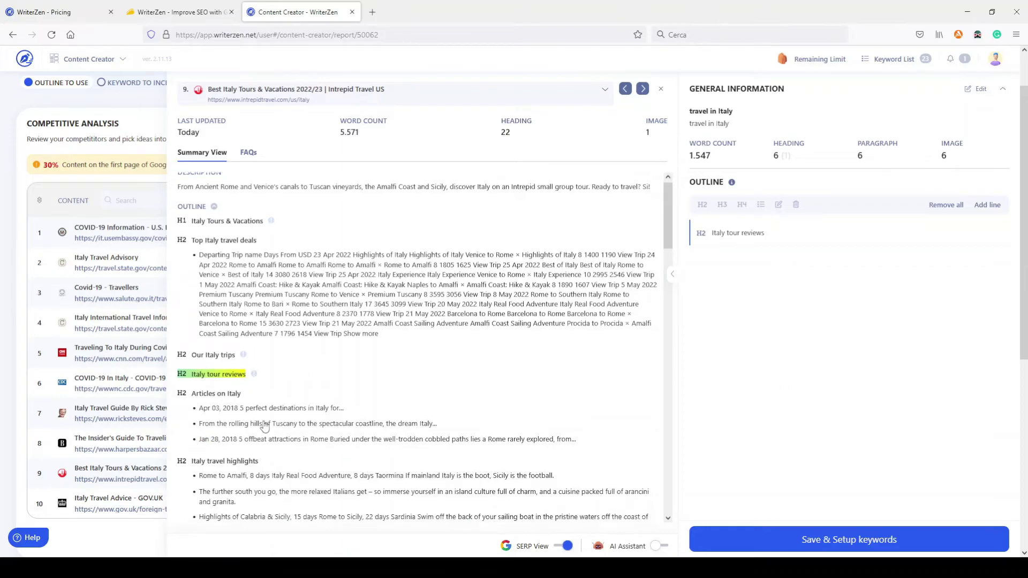
pyautogui.scroll(-4, 264, 426)
pyautogui.click(212, 405)
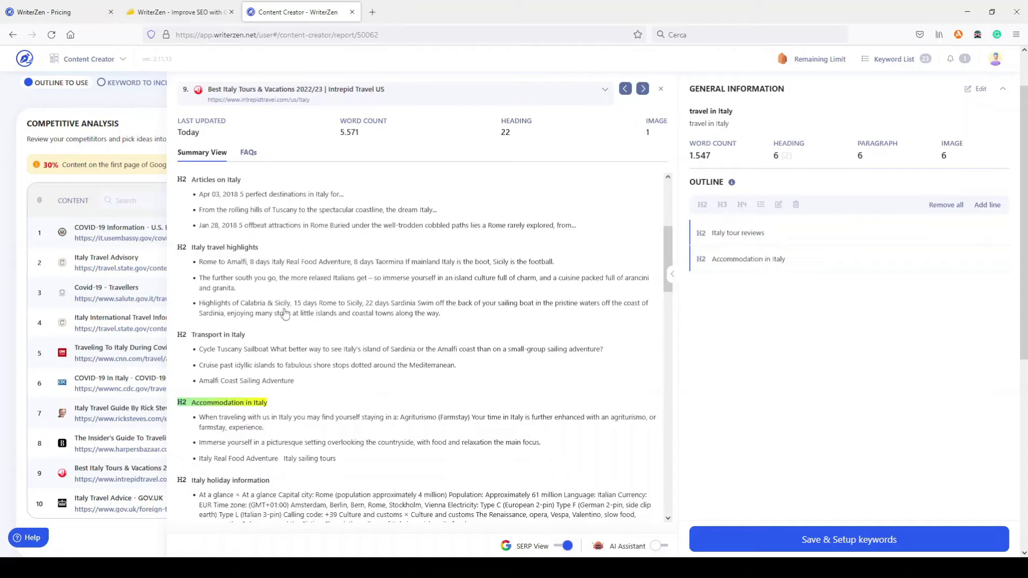
pyautogui.scroll(-7, 284, 309)
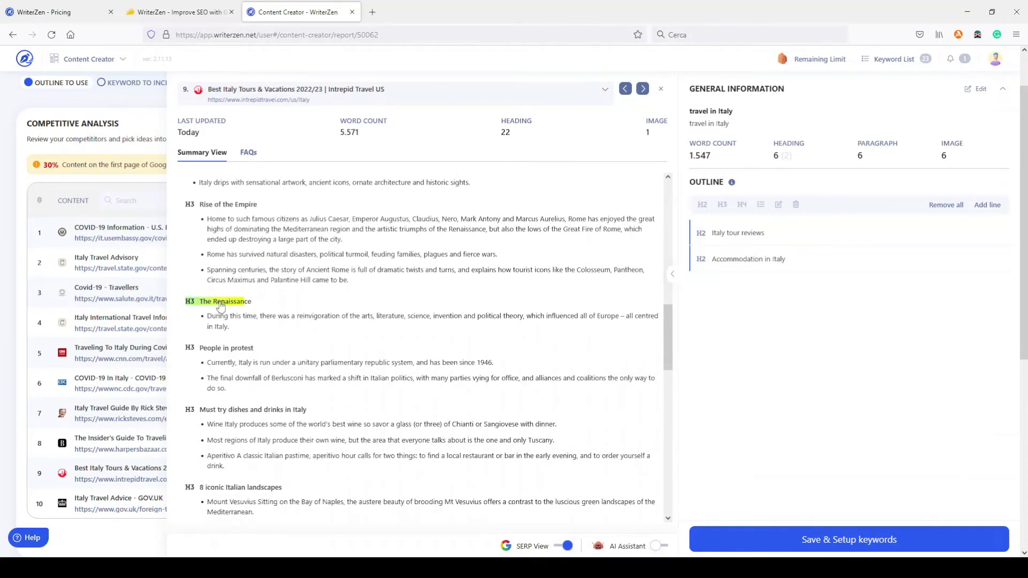
pyautogui.click(229, 303)
pyautogui.scroll(-10, 341, 371)
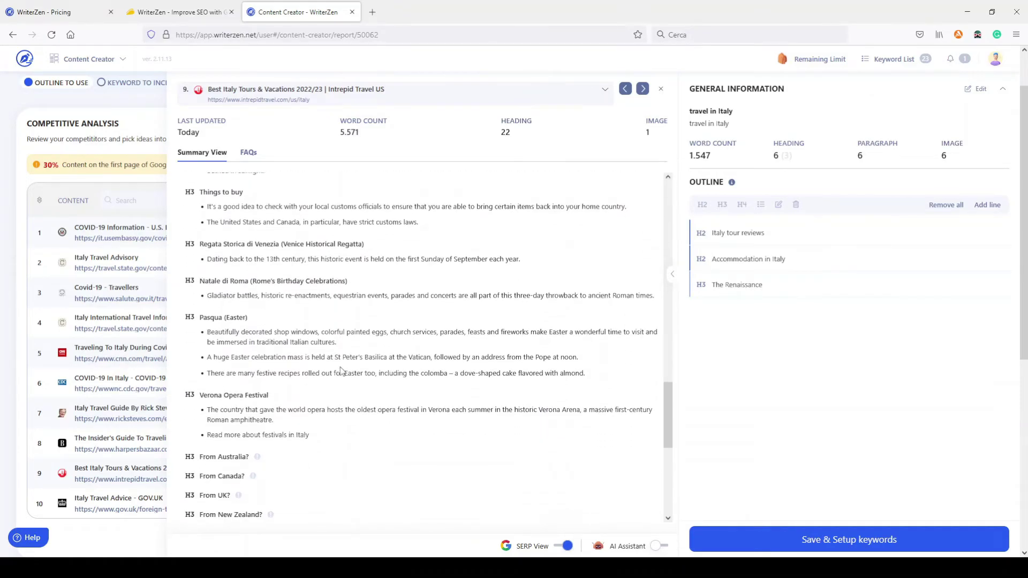
pyautogui.click(660, 88)
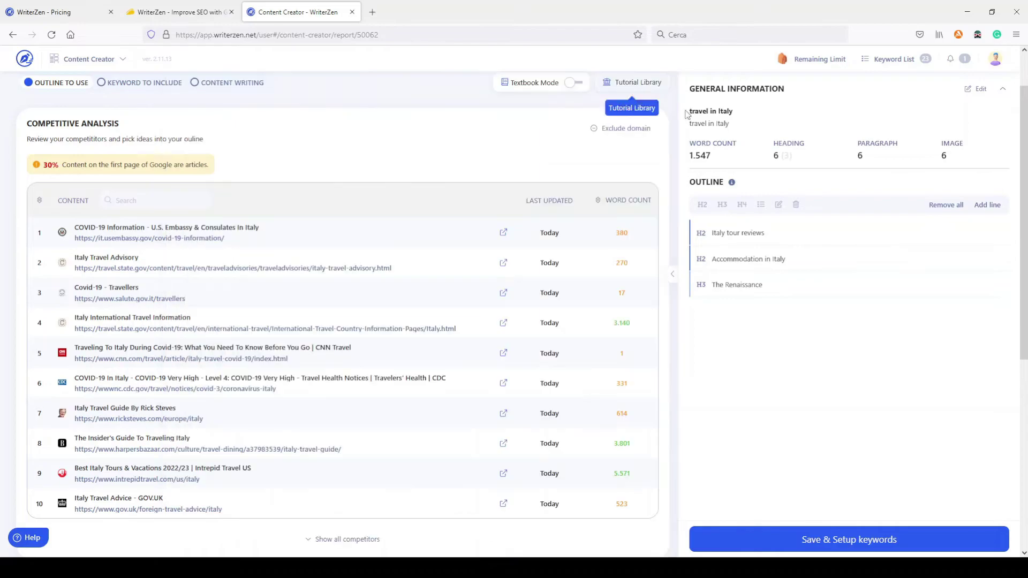
pyautogui.click(826, 543)
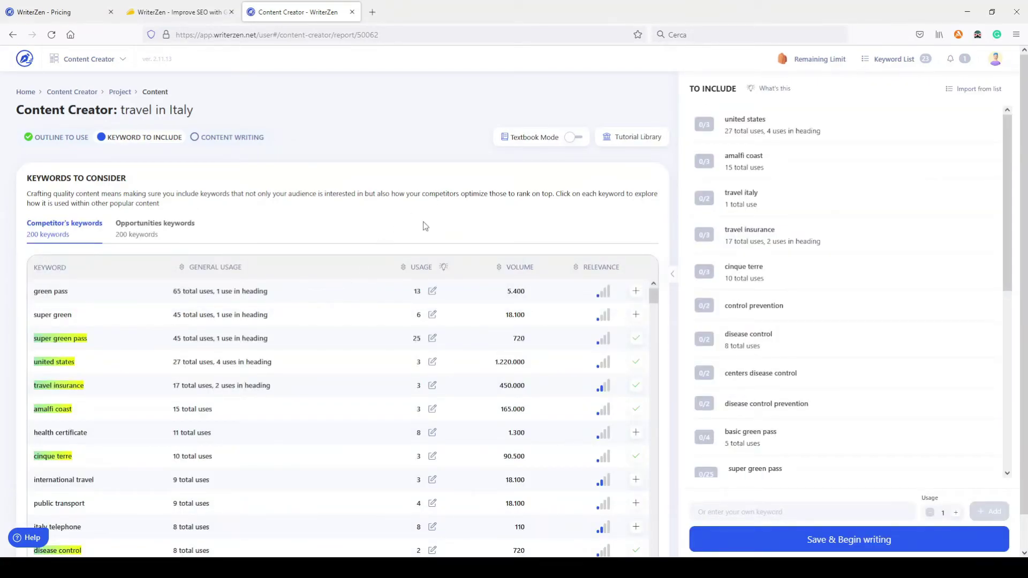
# - Review the competitor's keywords with their usage, volume and relevance, and the full list of keywords to include
pyautogui.scroll(-1, 352, 223)
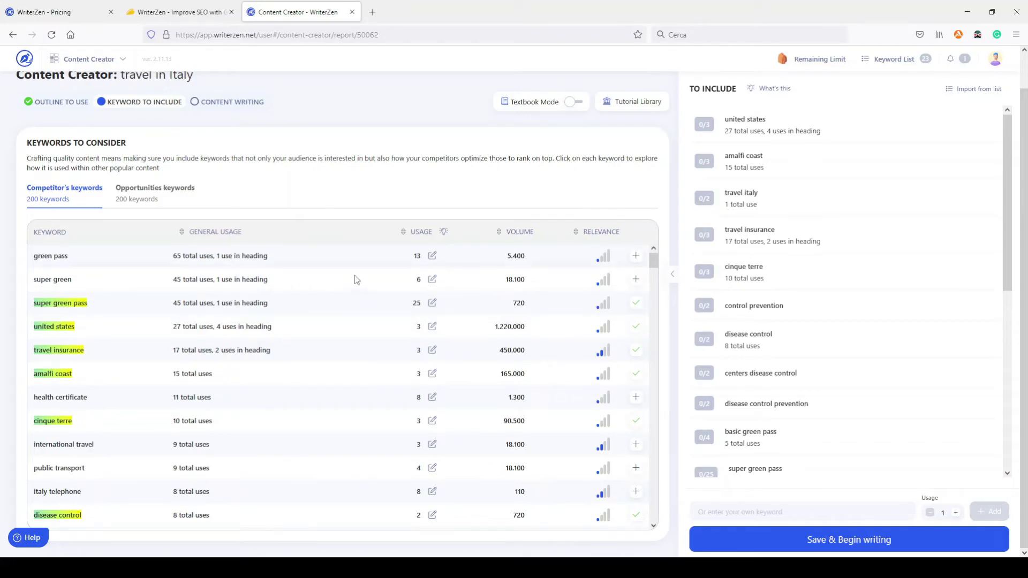
pyautogui.scroll(-6, 326, 345)
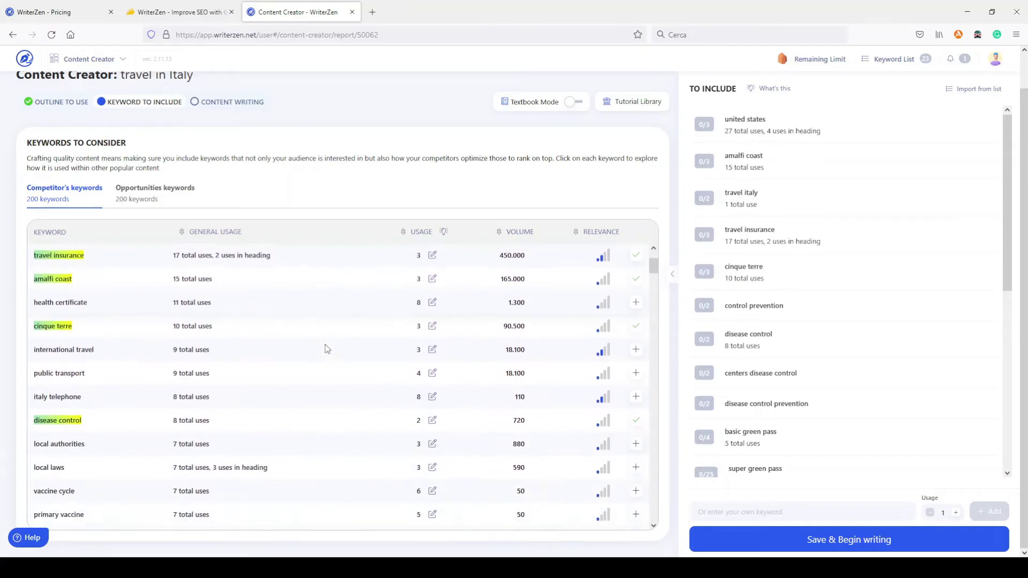
pyautogui.scroll(6, 325, 345)
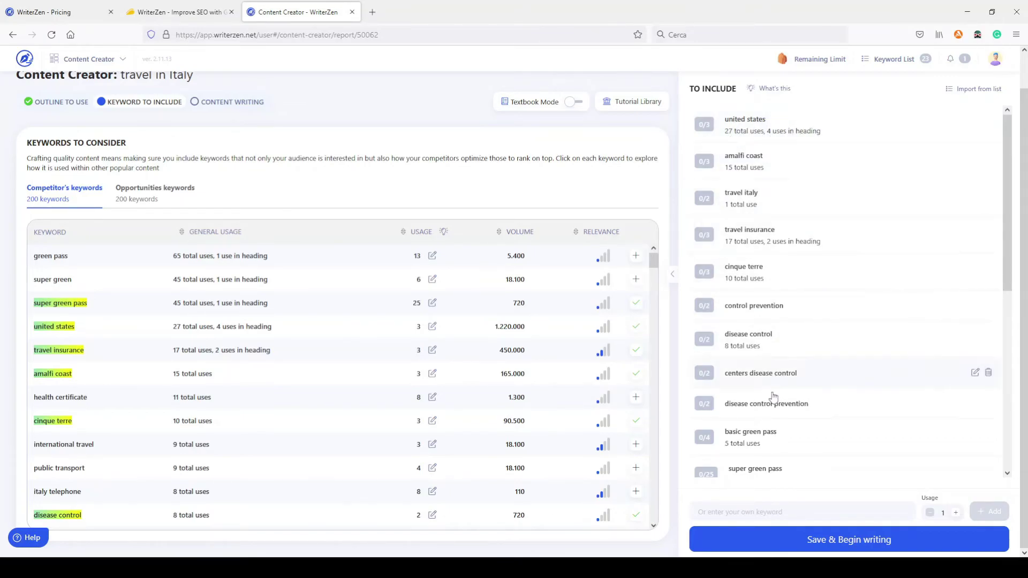
pyautogui.scroll(-5, 789, 300)
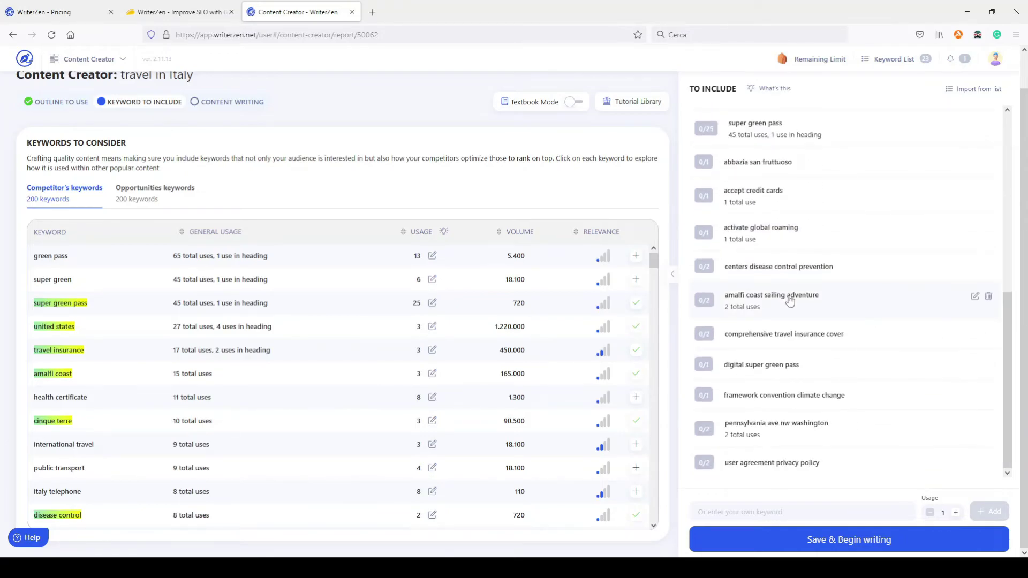
pyautogui.scroll(8, 789, 301)
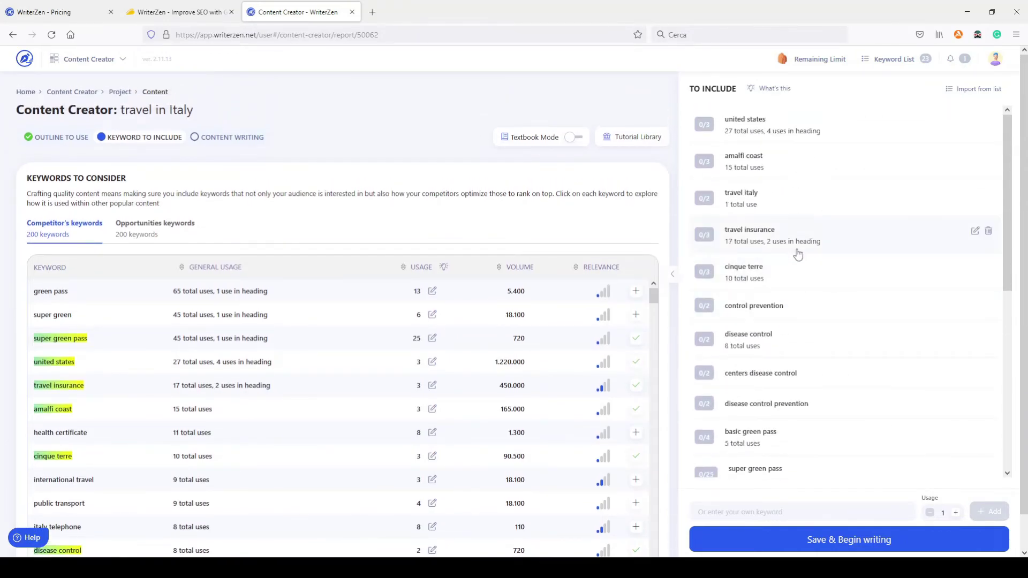
# - Find the keyword "entering italy" among the competitor's keywords, examine how competing pages use it and close its details
pyautogui.scroll(-1, 503, 228)
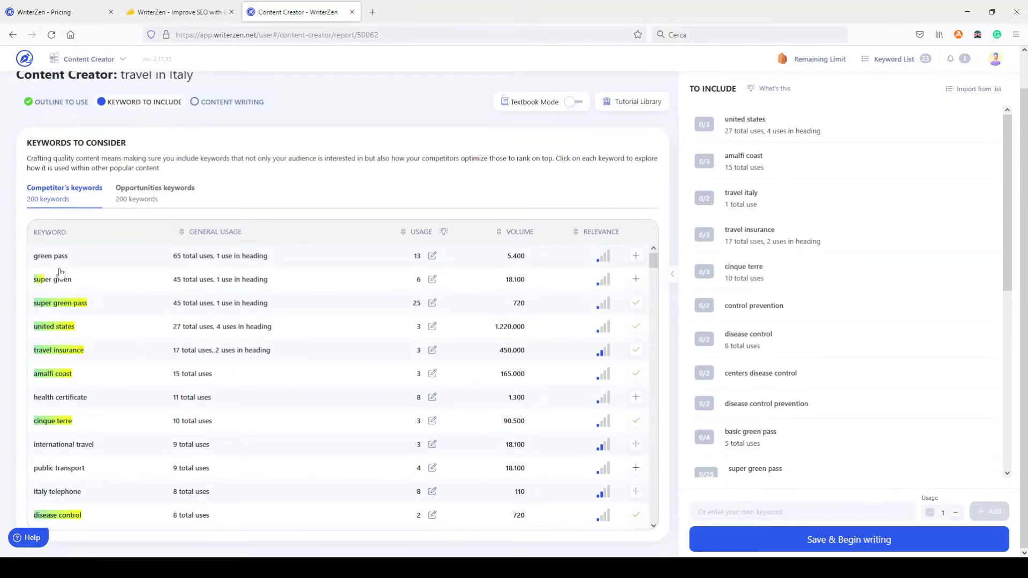
pyautogui.scroll(-5, 225, 356)
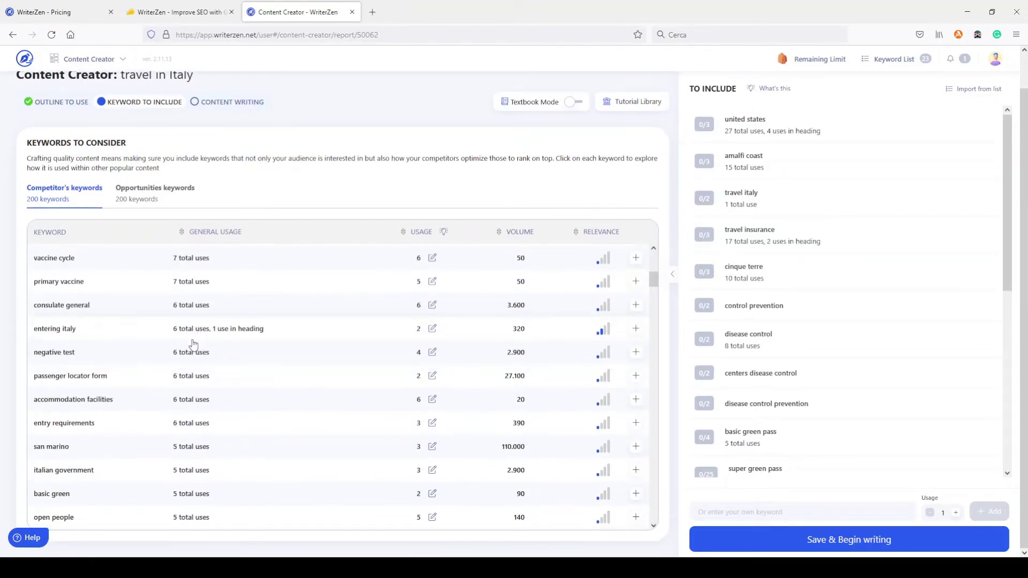
pyautogui.click(61, 331)
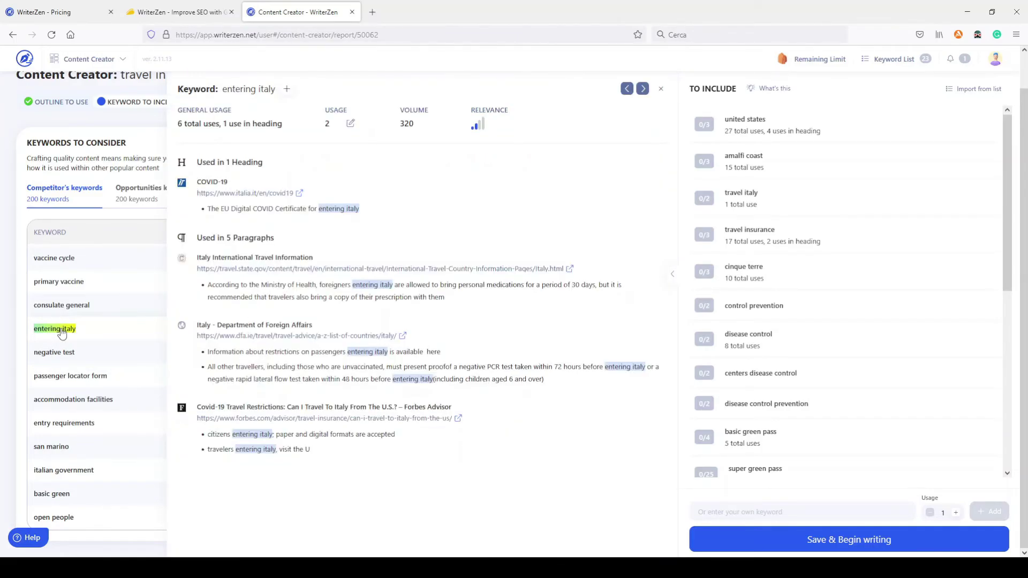
pyautogui.click(661, 88)
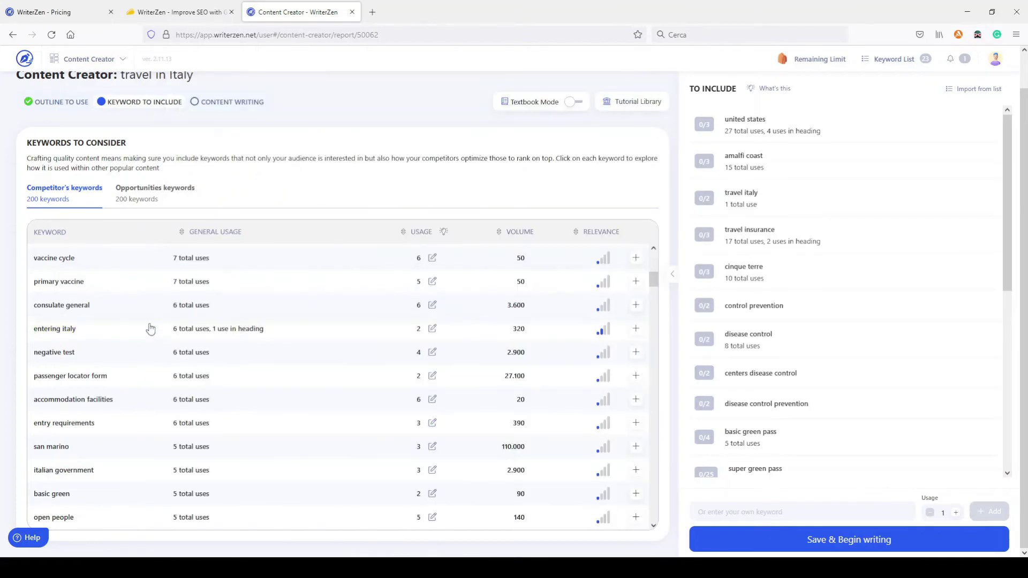
# - Add the competitor keyword "entering italy" to the keywords to include, check the list, and save it to begin writing
pyautogui.click(636, 329)
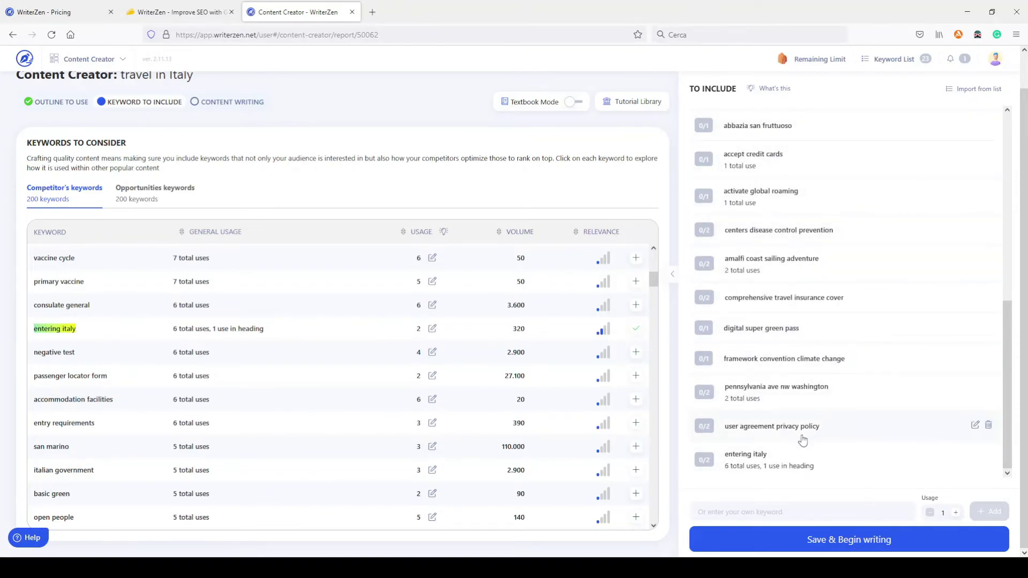
pyautogui.scroll(6, 856, 326)
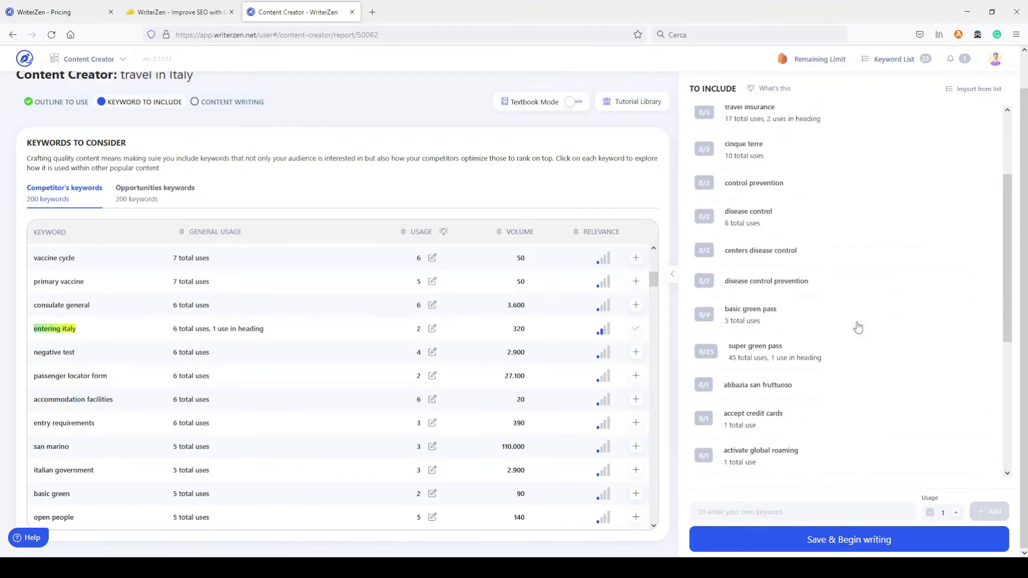
pyautogui.scroll(-6, 857, 327)
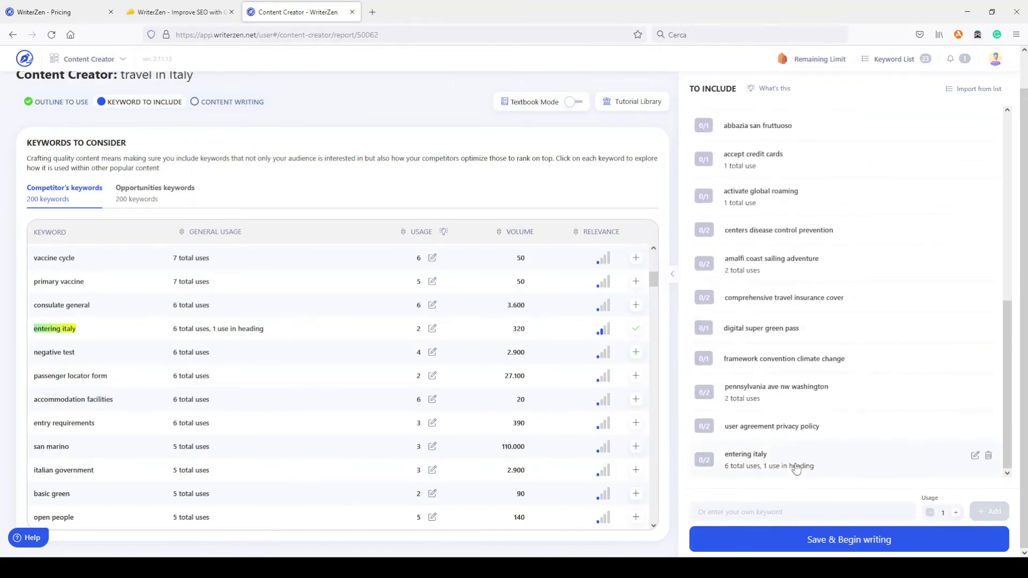
pyautogui.click(832, 541)
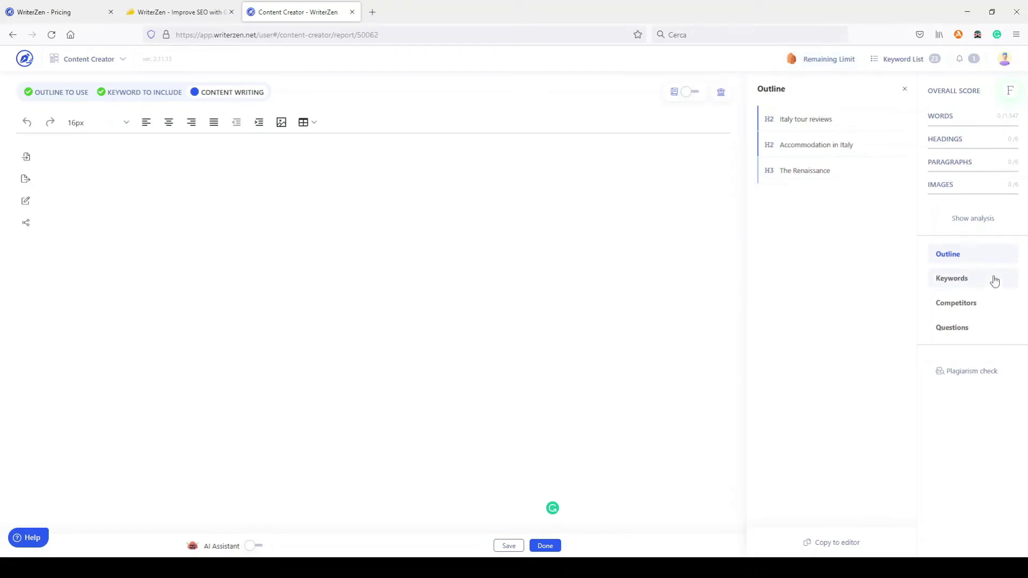
# - Review the keywords to include and their recommended usage alongside the empty article editor
pyautogui.click(965, 281)
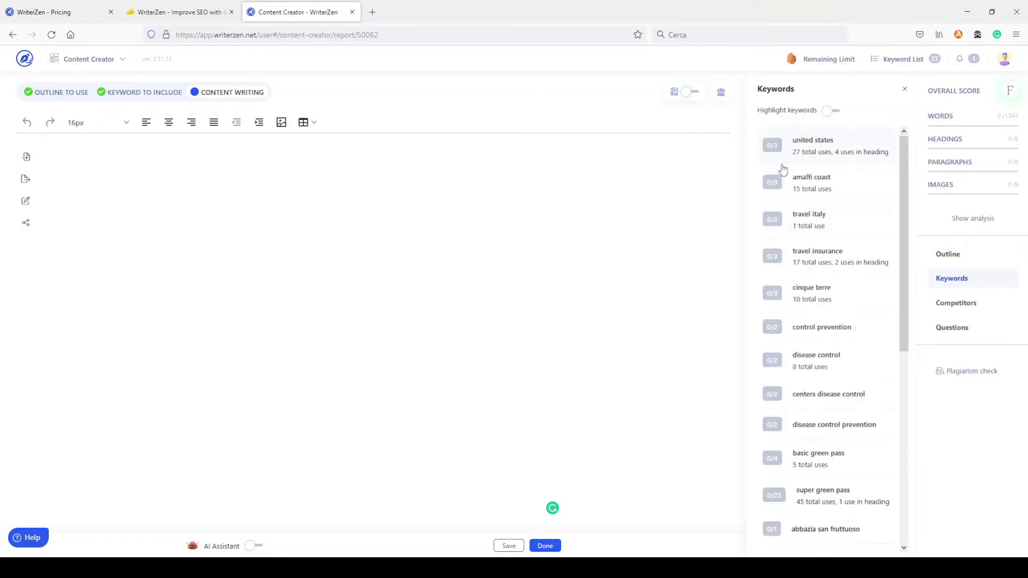
pyautogui.scroll(-3, 824, 353)
pyautogui.scroll(-3, 824, 353)
pyautogui.scroll(7, 823, 349)
pyautogui.click(338, 195)
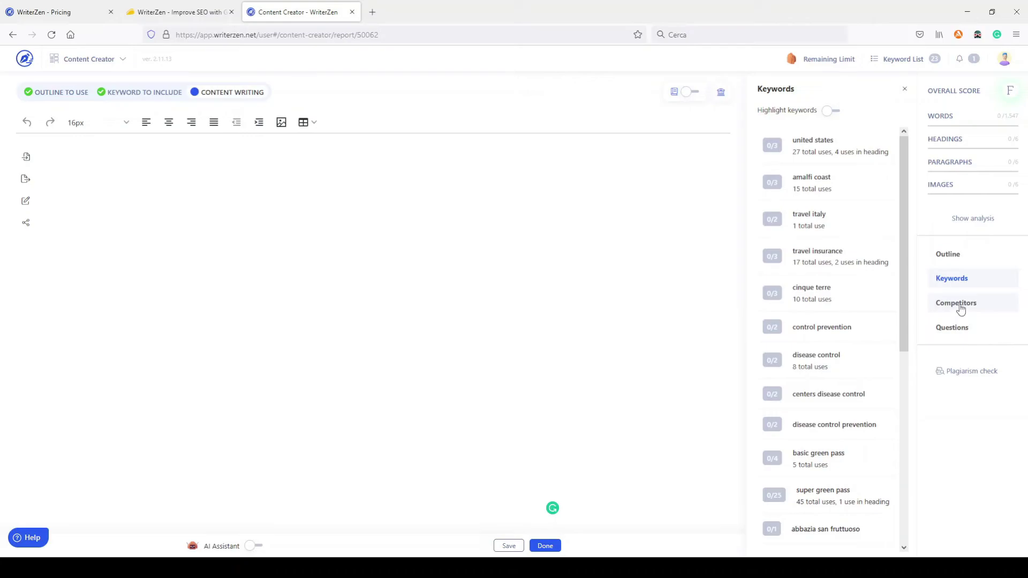
# - Review the ranked competitor pages beside the editor and show the People also ask questions
pyautogui.click(957, 303)
pyautogui.scroll(-6, 824, 350)
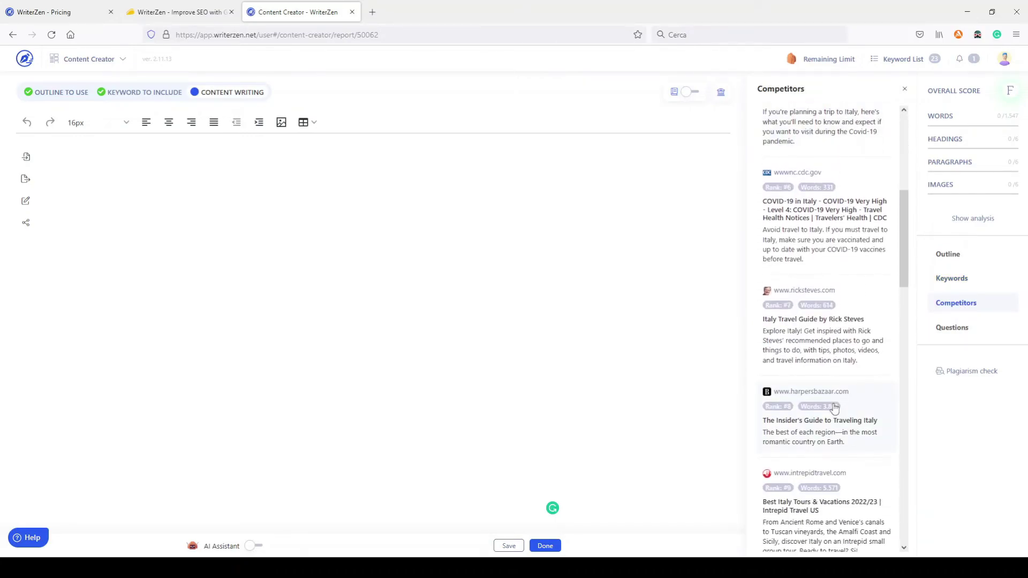
pyautogui.scroll(-5, 824, 339)
pyautogui.scroll(11, 818, 317)
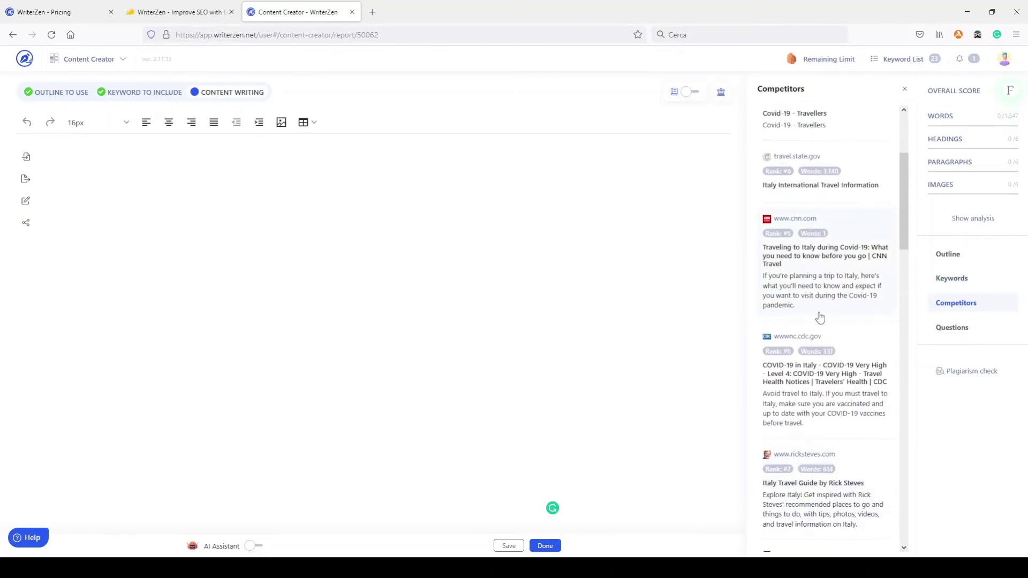
pyautogui.click(957, 331)
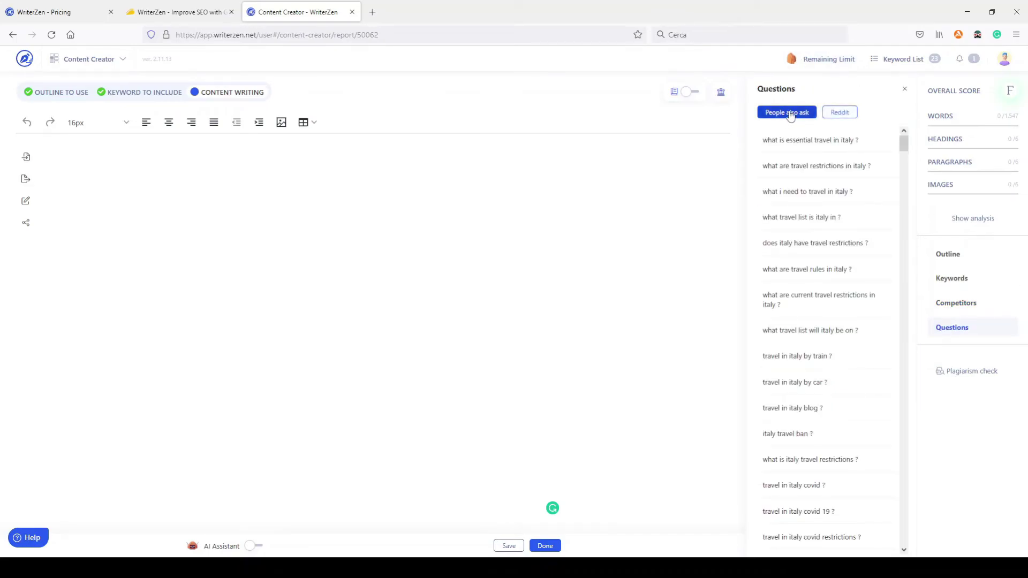
# - Show the content analysis with its problems and improvements, close it and return to the empty article
pyautogui.click(967, 221)
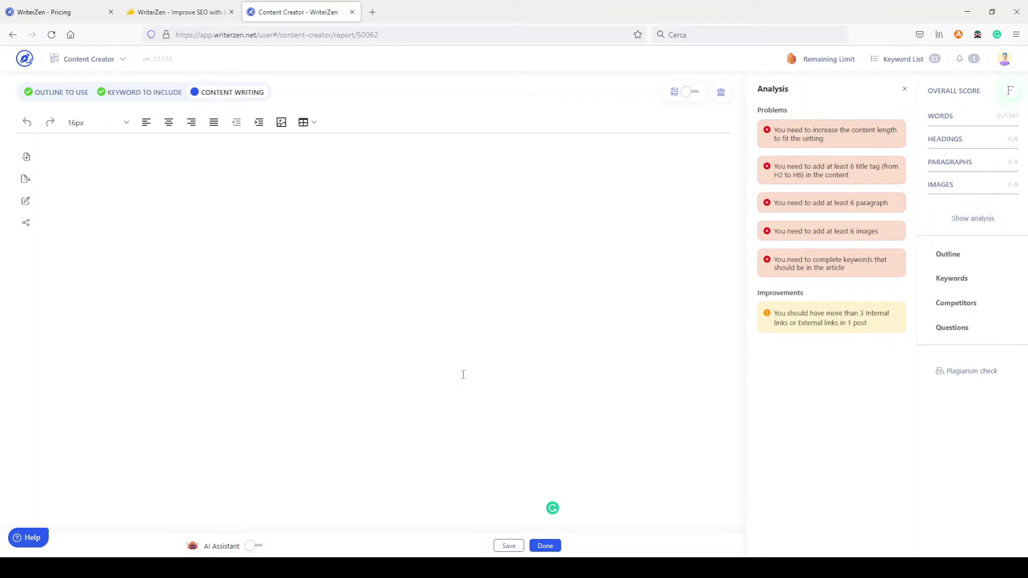
pyautogui.click(906, 89)
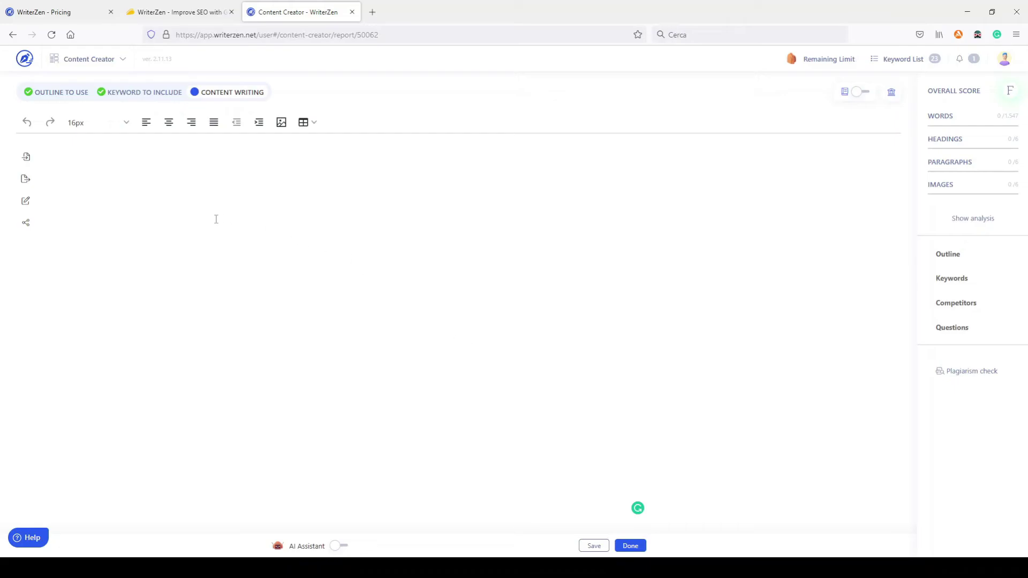
pyautogui.click(225, 163)
# - Switch to the WriterZen pricing page and review the yearly prices of the Basic, Standard and Advanced plans
pyautogui.click(46, 14)
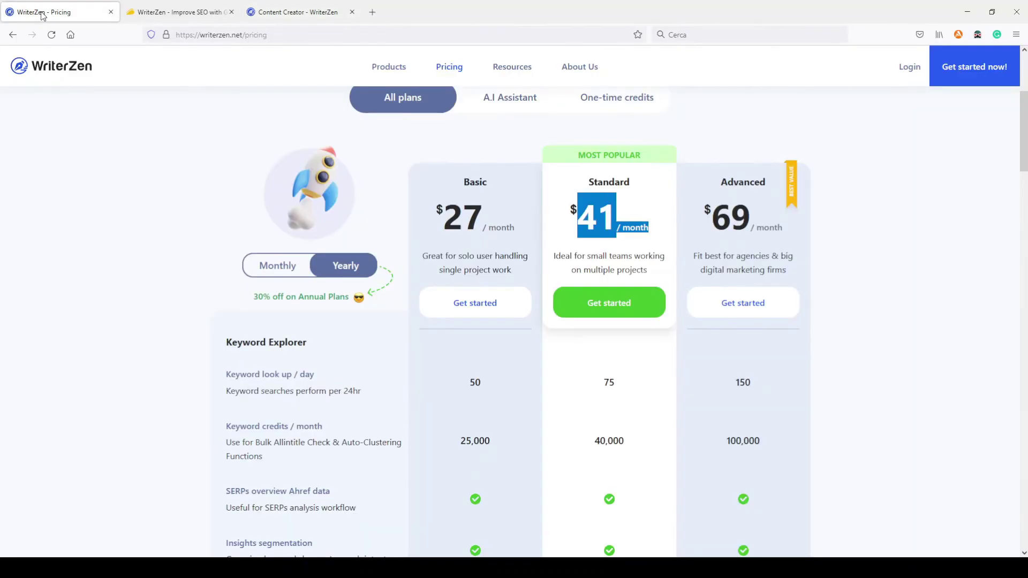
pyautogui.scroll(5, 387, 249)
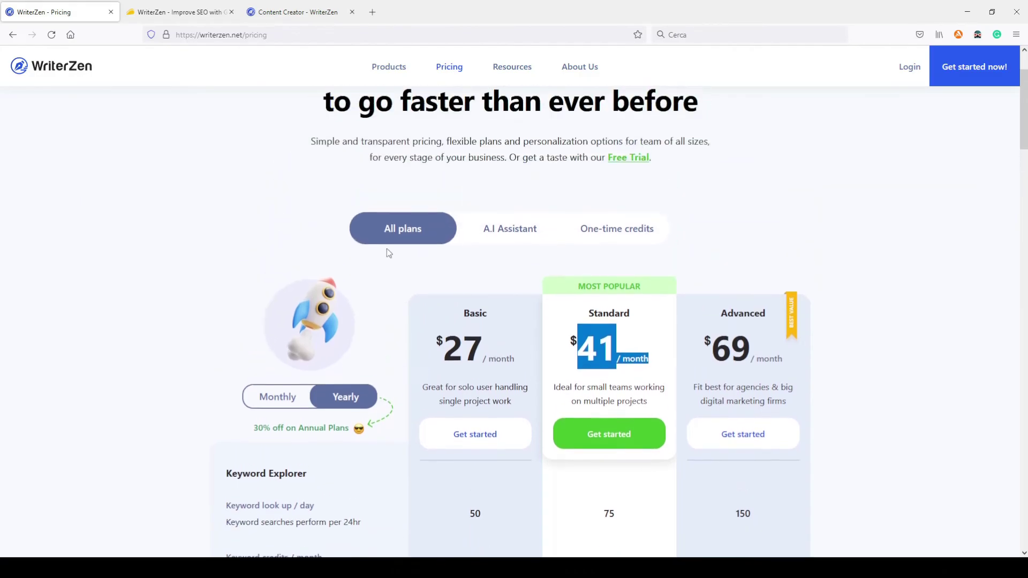
pyautogui.scroll(-3, 387, 249)
pyautogui.scroll(-2, 387, 248)
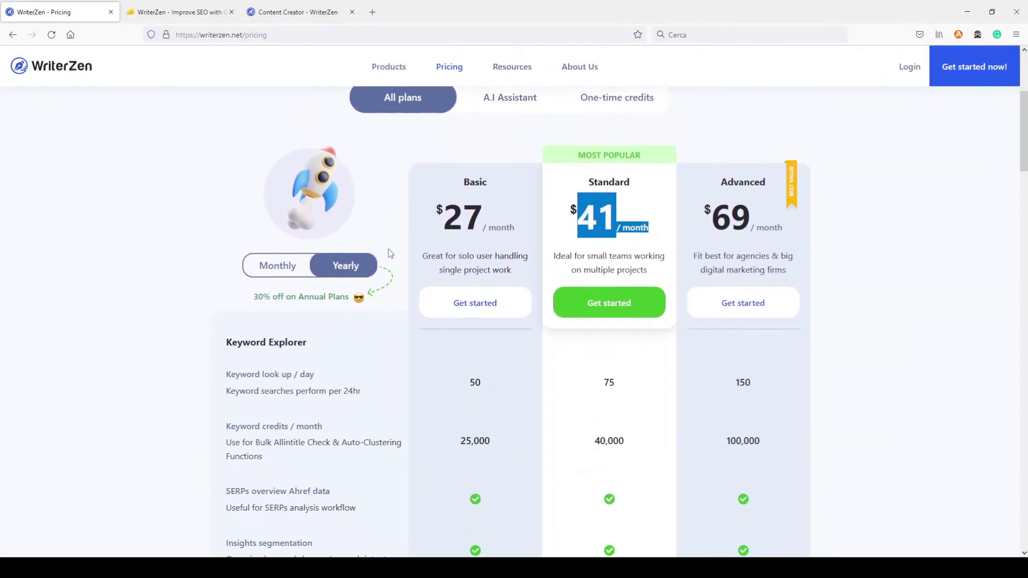
pyautogui.scroll(-1, 388, 249)
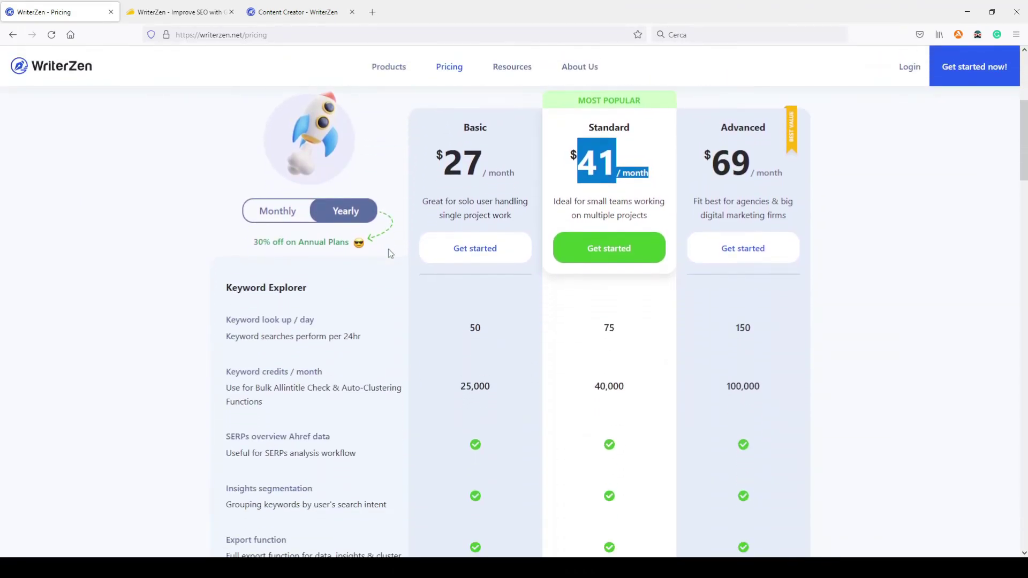
# - Switch to the AppSumo deal, highlight the Single plan's price and check the code count options of the Multiple plan
pyautogui.click(177, 14)
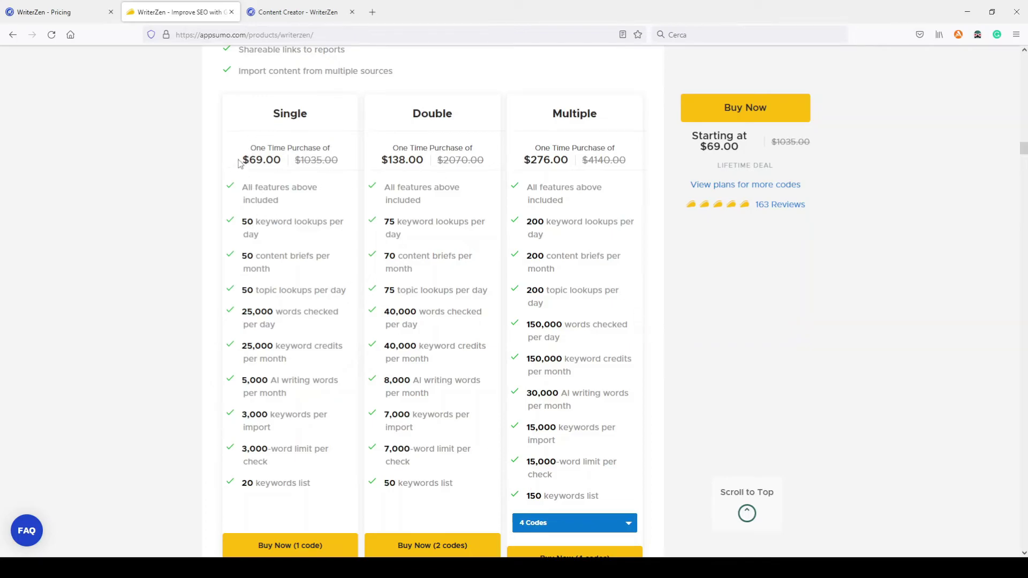
pyautogui.moveTo(250, 160); pyautogui.dragTo(287, 161)
pyautogui.click(555, 527)
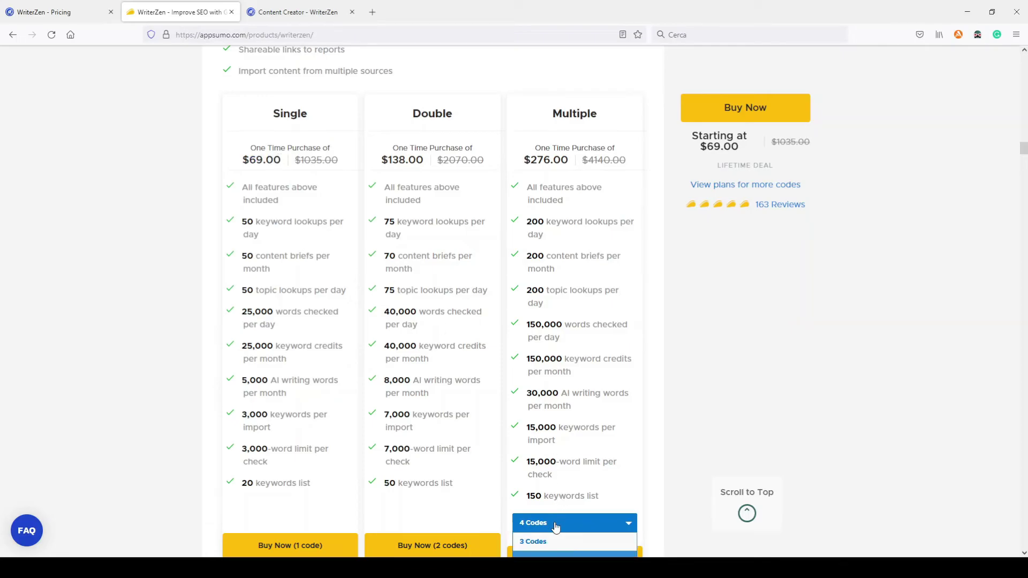
pyautogui.click(557, 527)
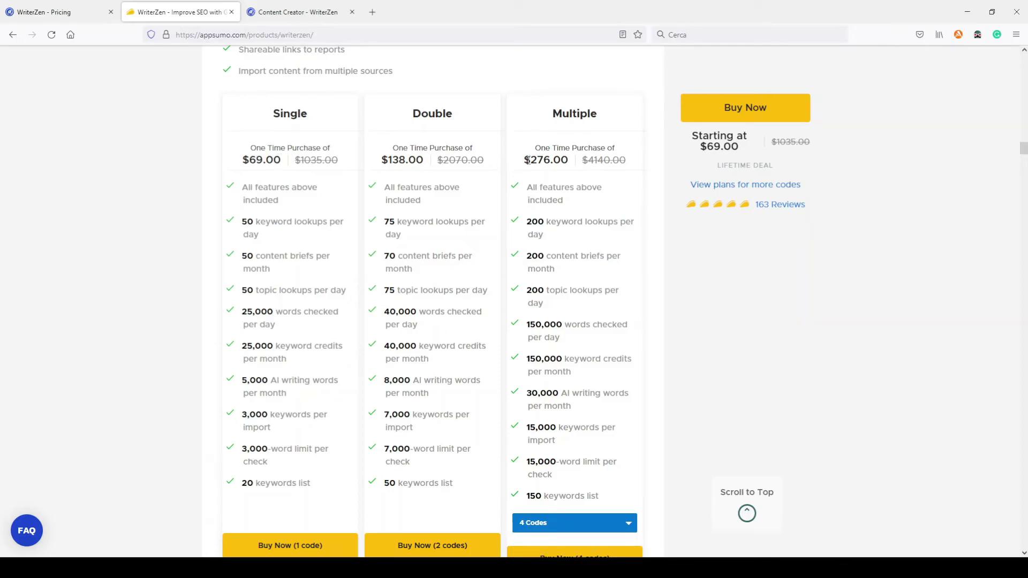
# - Highlight the Multiple plan's price, keyword credits, AI writing words, keywords per import and words checked per day
pyautogui.moveTo(530, 158); pyautogui.dragTo(549, 159)
pyautogui.click(548, 156)
pyautogui.moveTo(563, 360); pyautogui.dragTo(524, 363)
pyautogui.click(525, 363)
pyautogui.moveTo(558, 393); pyautogui.dragTo(524, 395)
pyautogui.click(525, 395)
pyautogui.moveTo(551, 427); pyautogui.dragTo(527, 427)
pyautogui.click(527, 427)
pyautogui.moveTo(564, 324); pyautogui.dragTo(527, 325)
pyautogui.click(527, 325)
# - Return to the WriterZen app, open the Plagiarism Checker and highlight its word limit
pyautogui.click(292, 12)
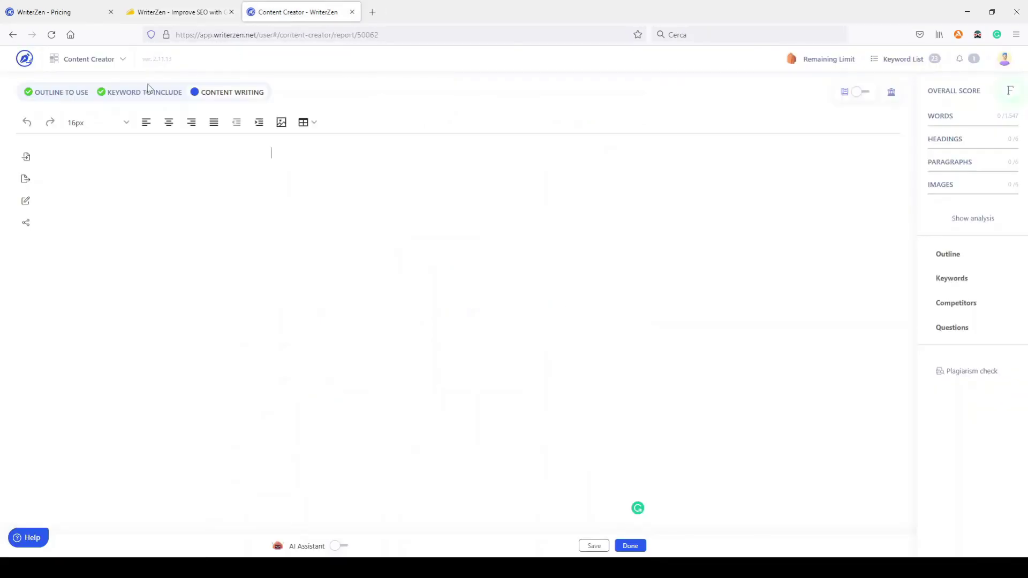
pyautogui.click(83, 60)
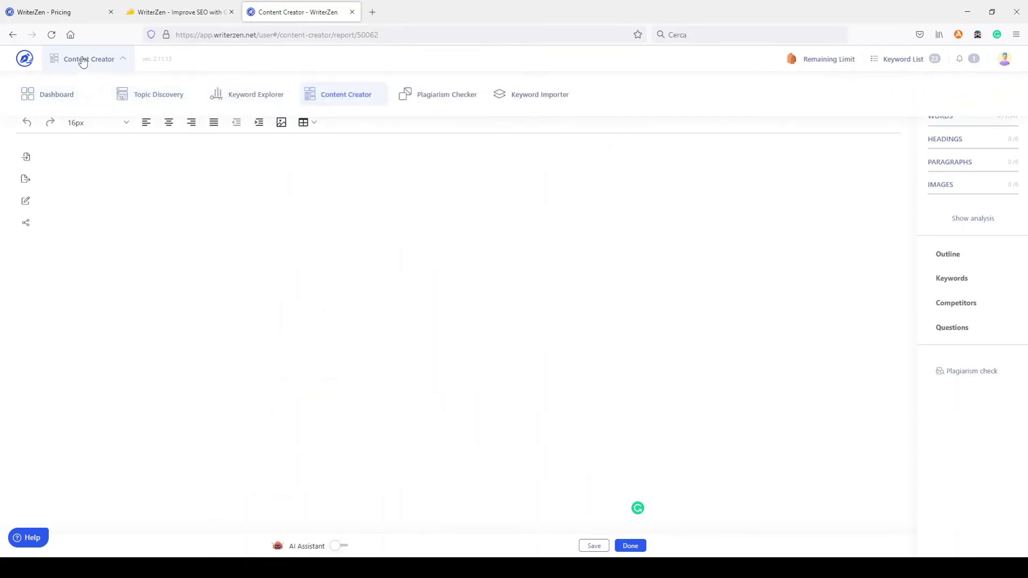
pyautogui.click(446, 95)
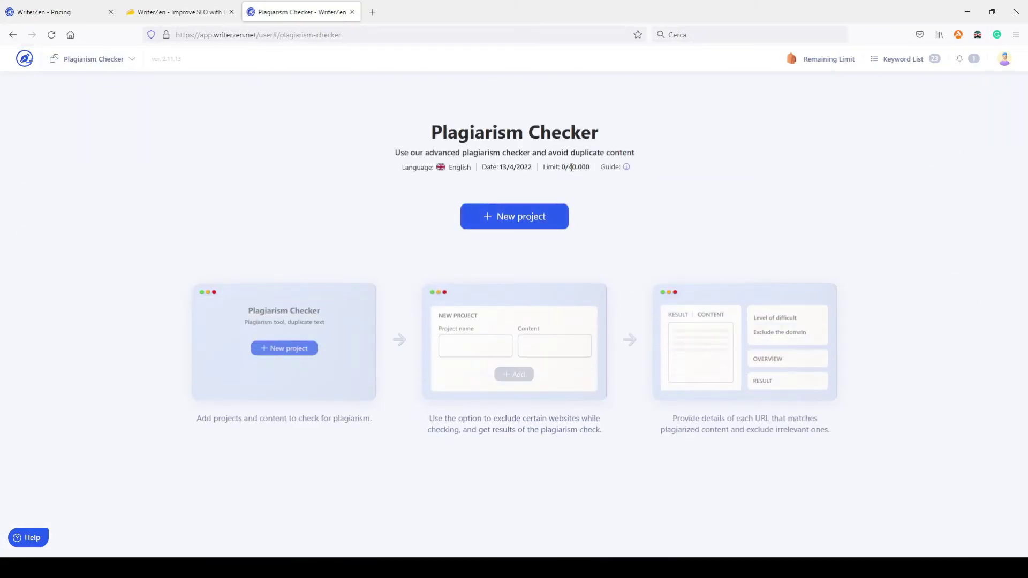
pyautogui.moveTo(570, 166); pyautogui.dragTo(591, 167)
# - Switch to the AppSumo deal, highlight the Multiple plan's words checked per day and compare the three plans
pyautogui.click(170, 10)
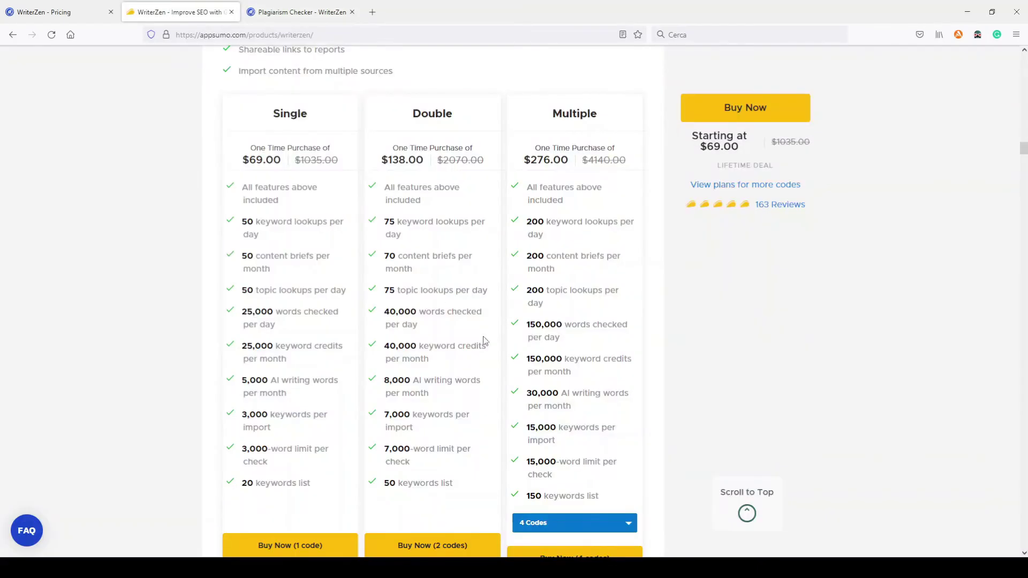
pyautogui.moveTo(526, 322); pyautogui.dragTo(562, 321)
pyautogui.click(542, 321)
pyautogui.scroll(-1, 563, 306)
pyautogui.scroll(-2, 564, 306)
pyautogui.scroll(5, 564, 307)
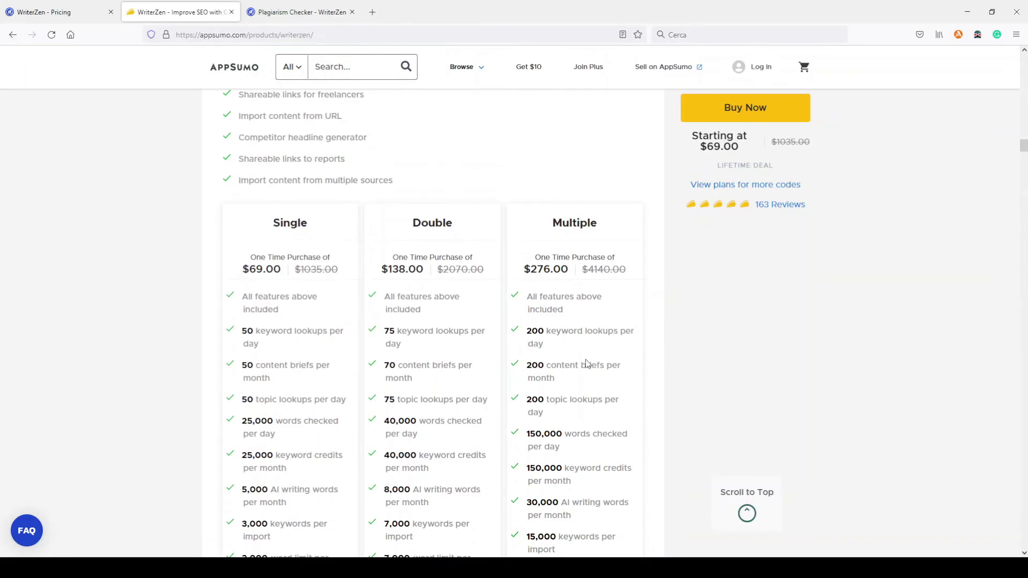
pyautogui.scroll(-2, 566, 214)
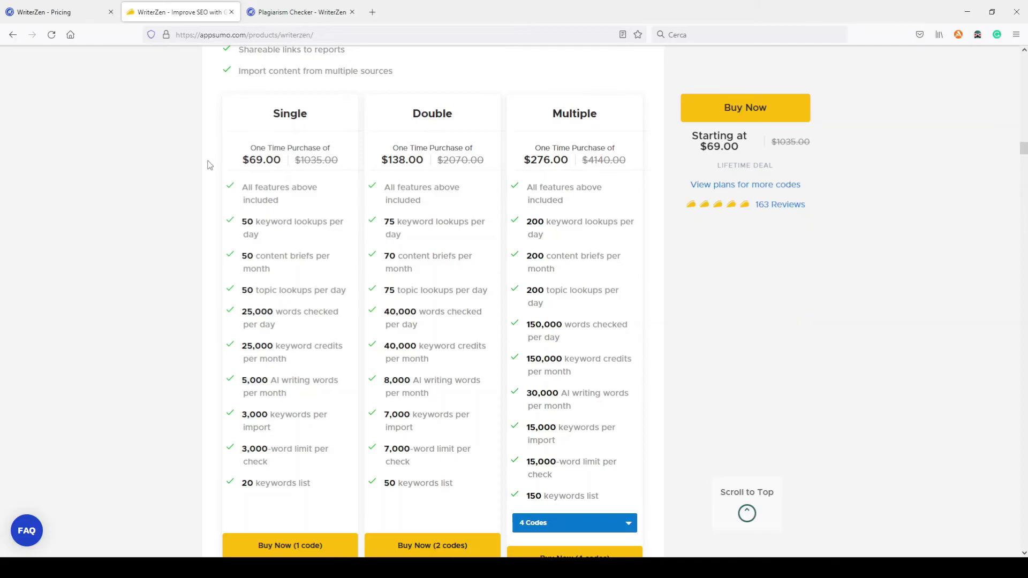
# - Switch to the WriterZen pricing page and show the plans with monthly billing
pyautogui.click(65, 14)
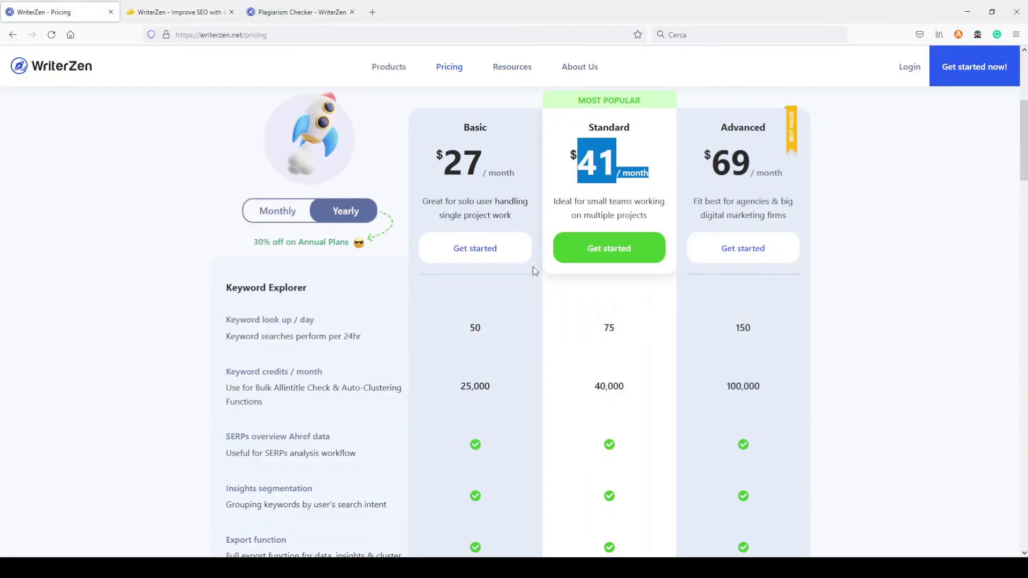
pyautogui.click(537, 282)
pyautogui.scroll(-1, 534, 287)
pyautogui.scroll(2, 405, 222)
pyautogui.scroll(1, 403, 220)
pyautogui.click(278, 266)
pyautogui.scroll(-1, 203, 277)
pyautogui.scroll(-1, 203, 277)
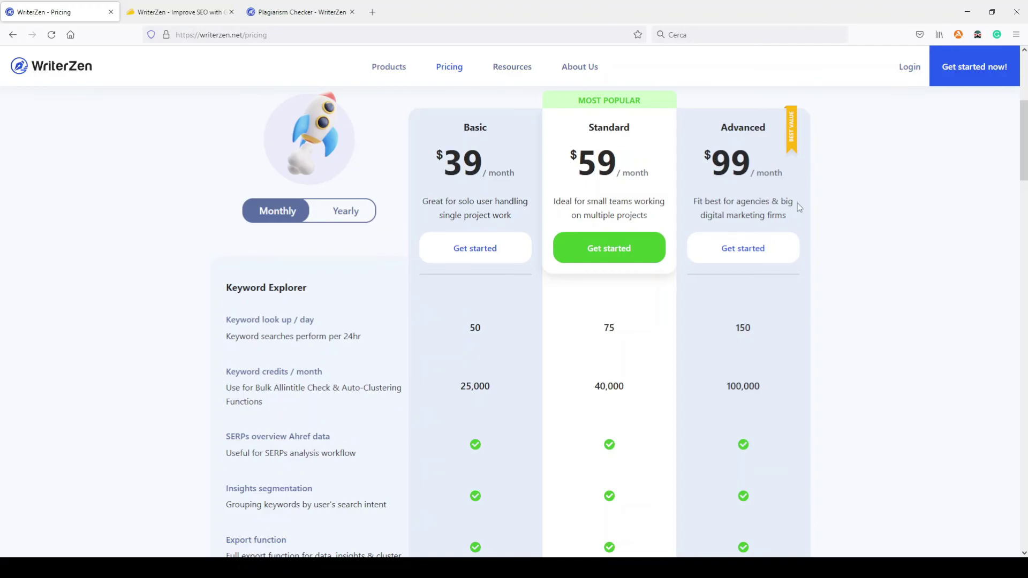
# - Expand the plan comparison to full detail and review the limits for every tool across the three plans
pyautogui.scroll(-7, 799, 206)
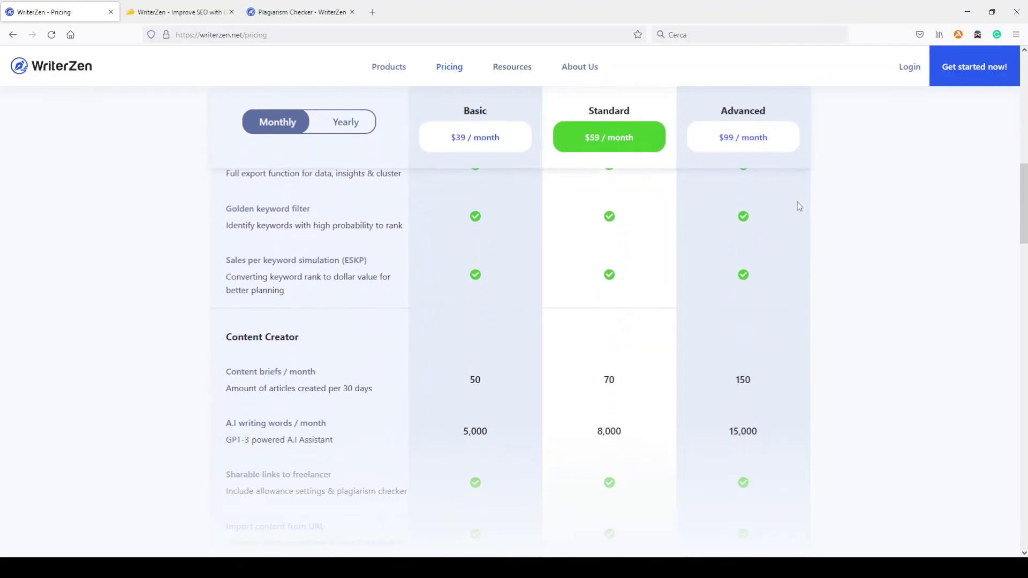
pyautogui.scroll(-3, 799, 206)
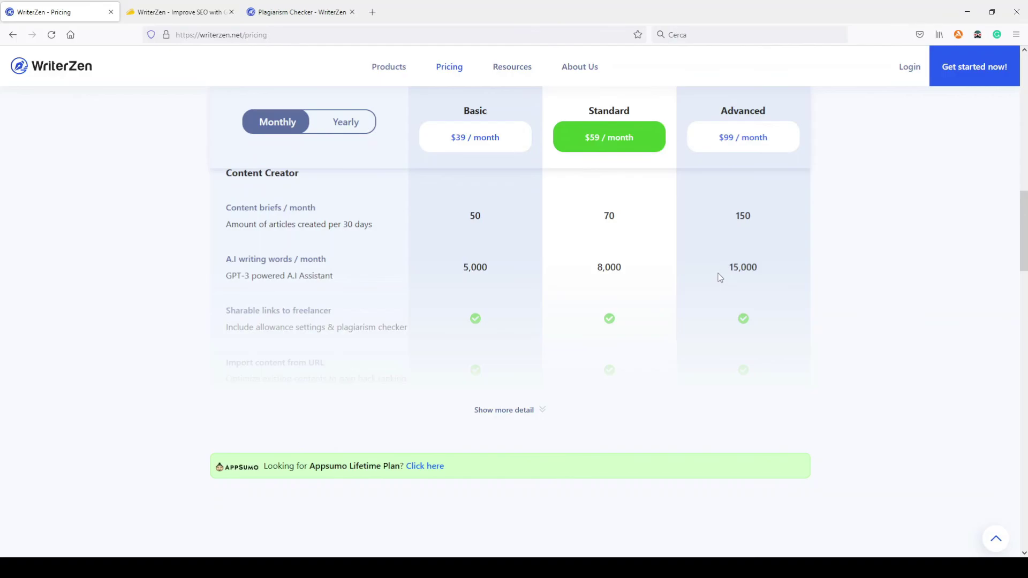
pyautogui.click(544, 412)
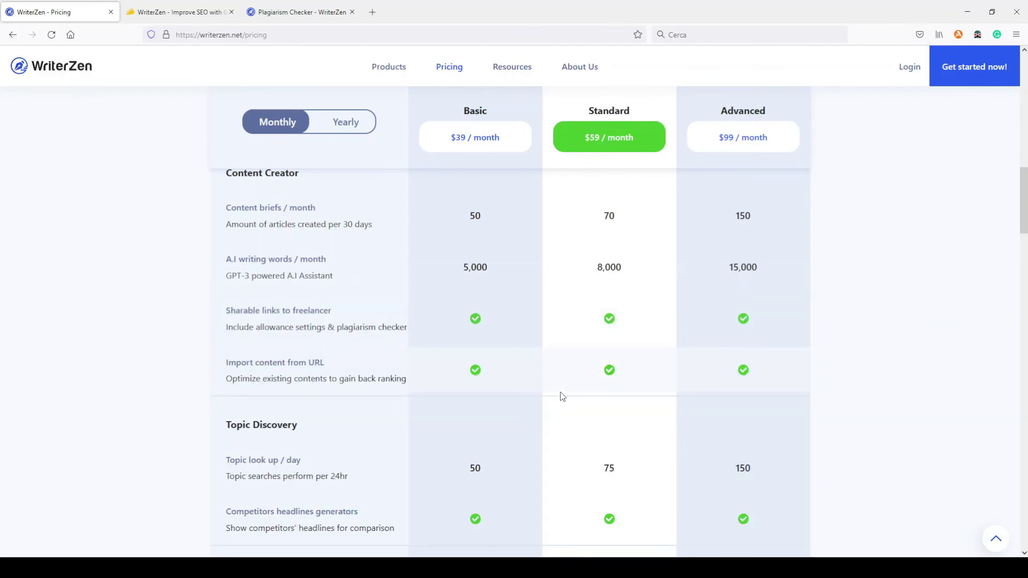
pyautogui.scroll(-3, 562, 399)
pyautogui.scroll(-8, 562, 396)
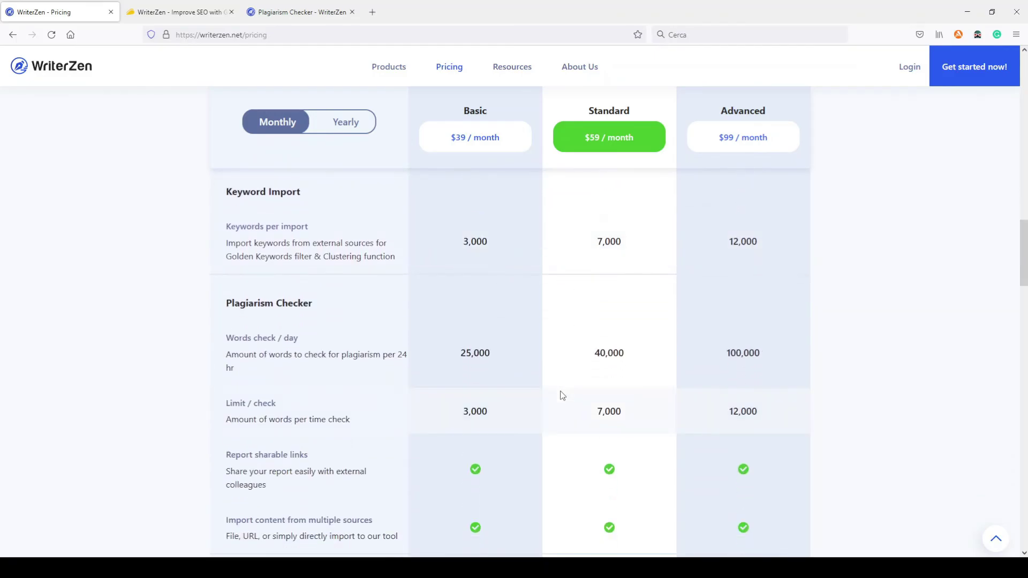
pyautogui.scroll(-5, 562, 397)
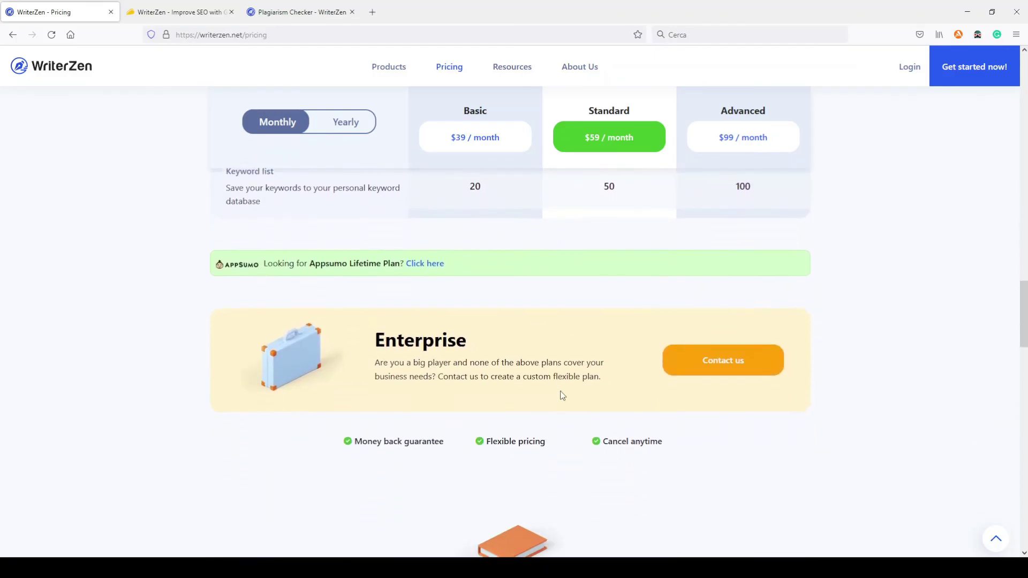
pyautogui.scroll(12, 562, 395)
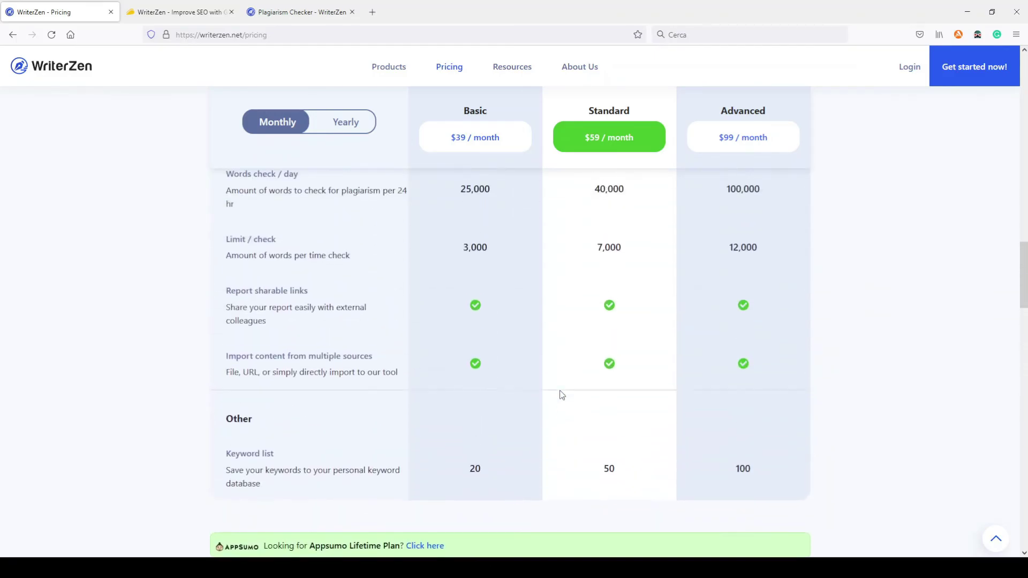
pyautogui.scroll(5, 561, 391)
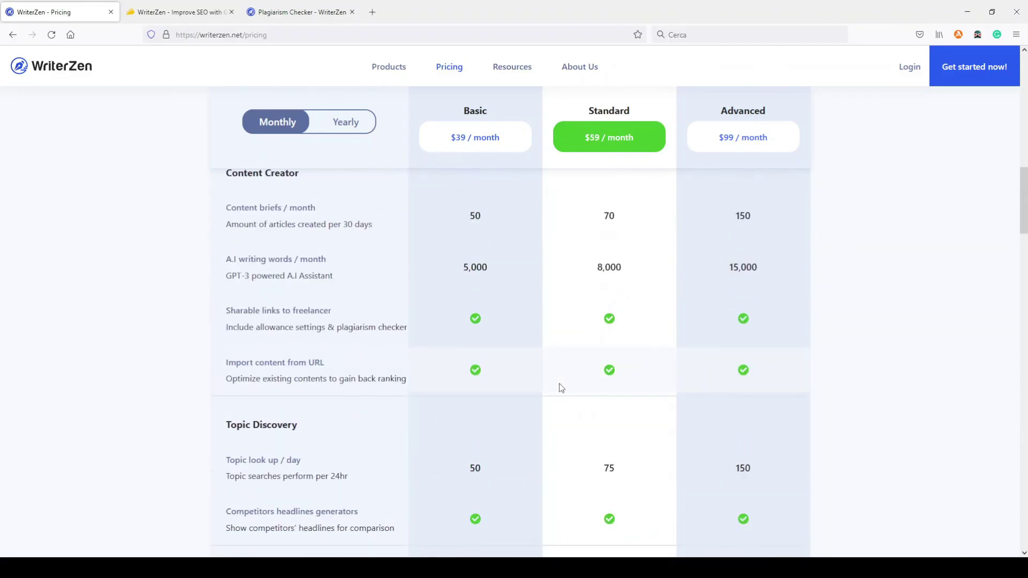
# - Show the plans with yearly billing, highlight the 30% annual discount and go back to the plan prices
pyautogui.click(354, 128)
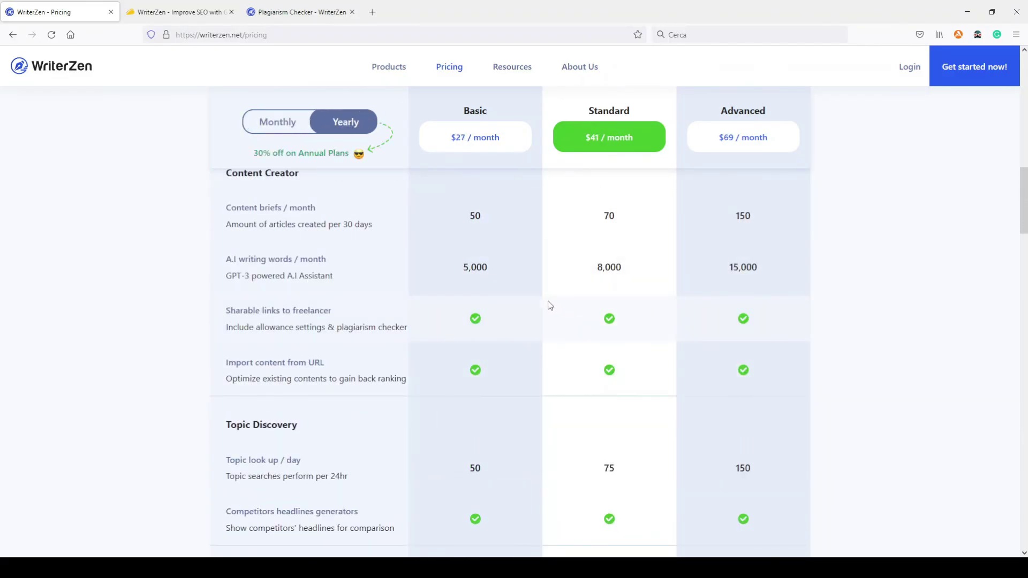
pyautogui.moveTo(255, 152); pyautogui.dragTo(286, 154)
pyautogui.scroll(2, 579, 234)
pyautogui.scroll(8, 578, 235)
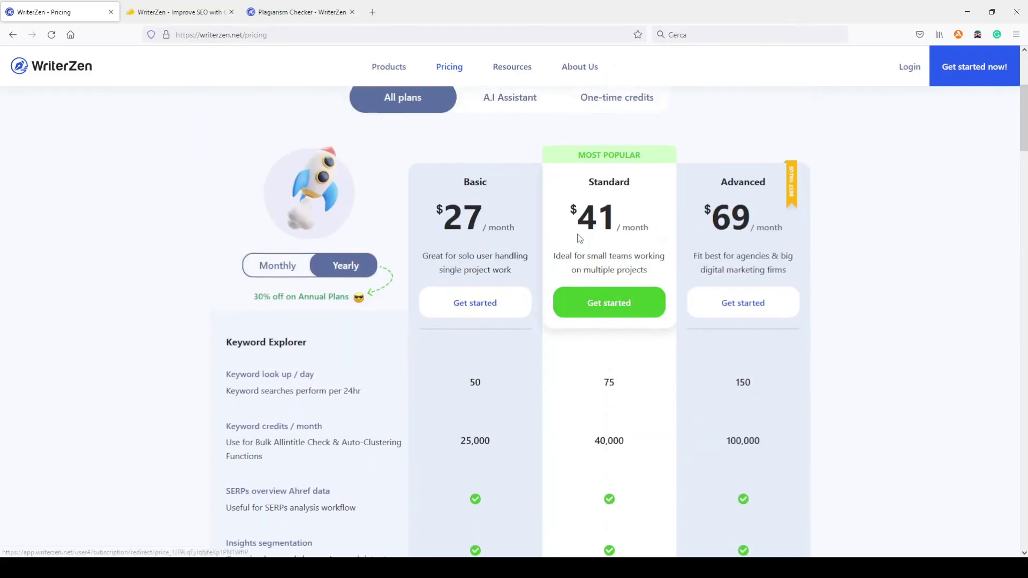
# - Review the yearly-billing comparison of the Basic, Standard and Advanced plans, from Keyword Explorer through Content Creator and Plagiarism Checker to the keyword list limits
pyautogui.scroll(-2, 576, 236)
pyautogui.scroll(-15, 779, 320)
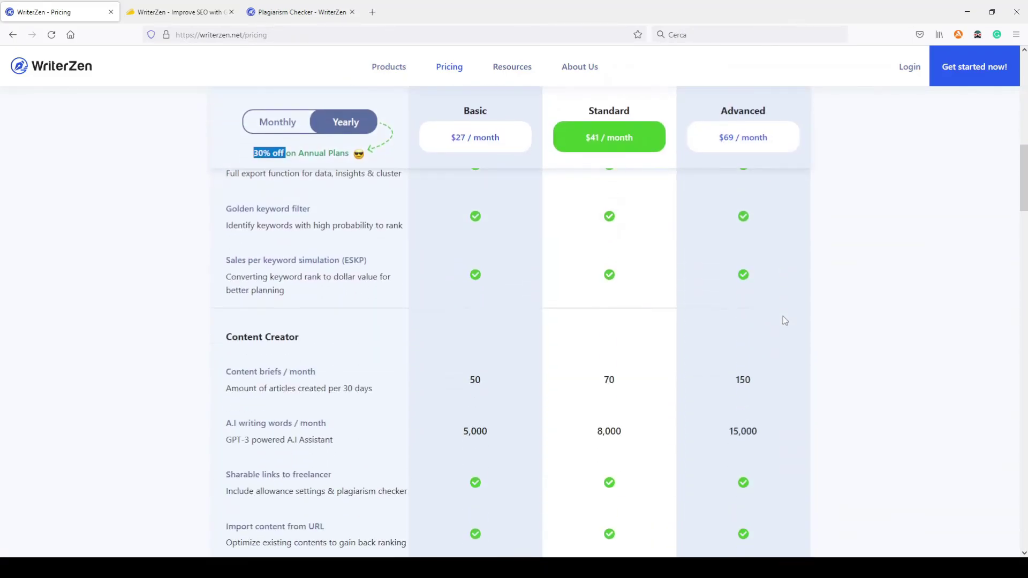
pyautogui.scroll(-12, 783, 320)
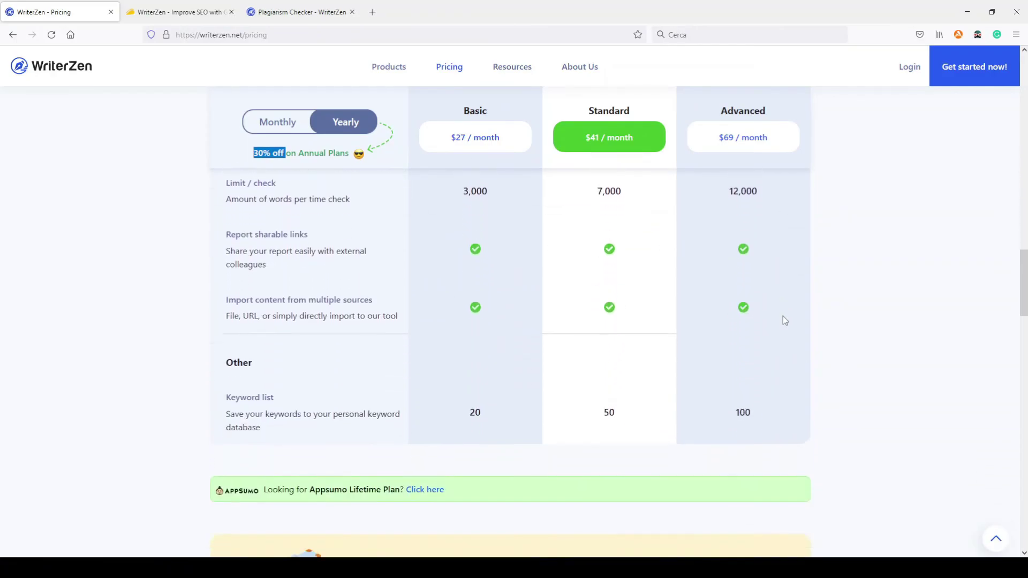
pyautogui.scroll(12, 784, 320)
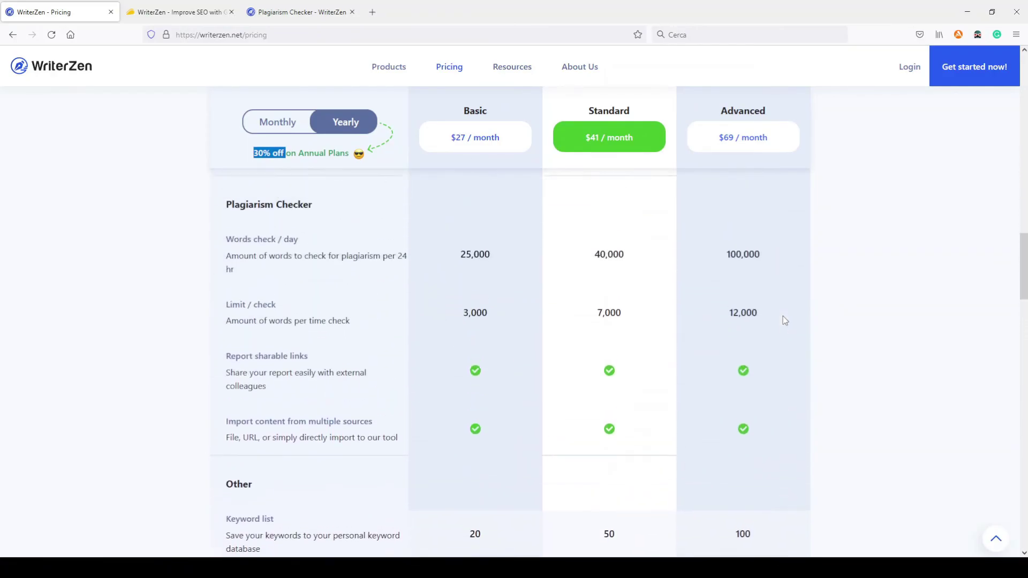
pyautogui.scroll(15, 783, 322)
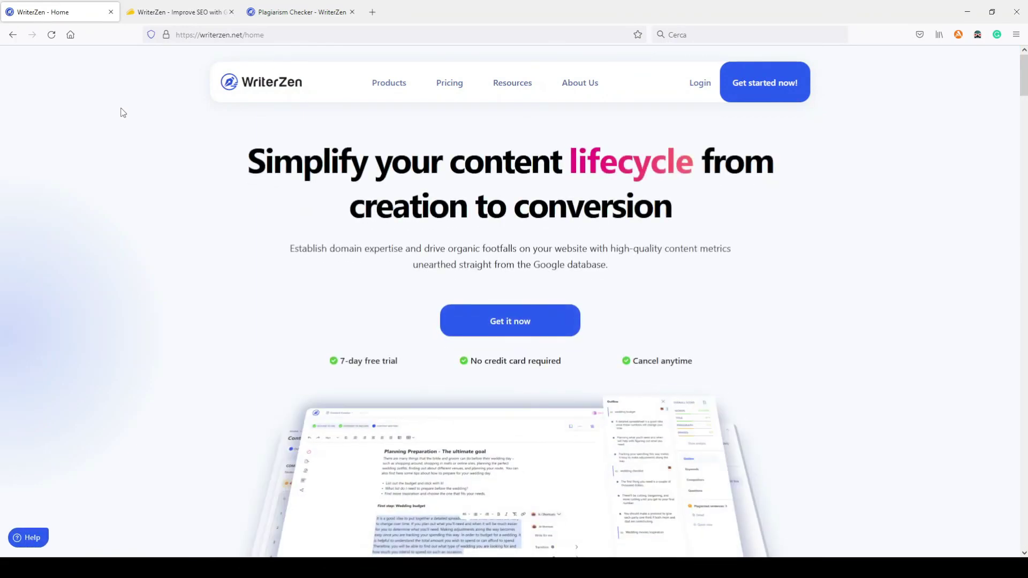
# - Look through the WriterZen home page, from the topic, keyword, content, A.I. and plagiarism tool sections to the usage statistics, app benefits and demo call offer
pyautogui.scroll(-7, 316, 213)
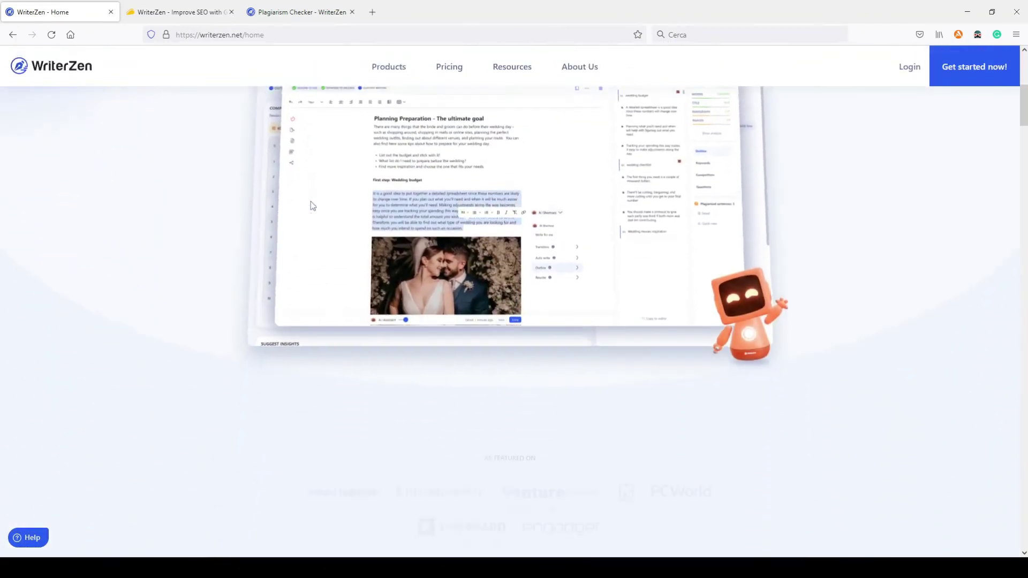
pyautogui.scroll(-7, 300, 198)
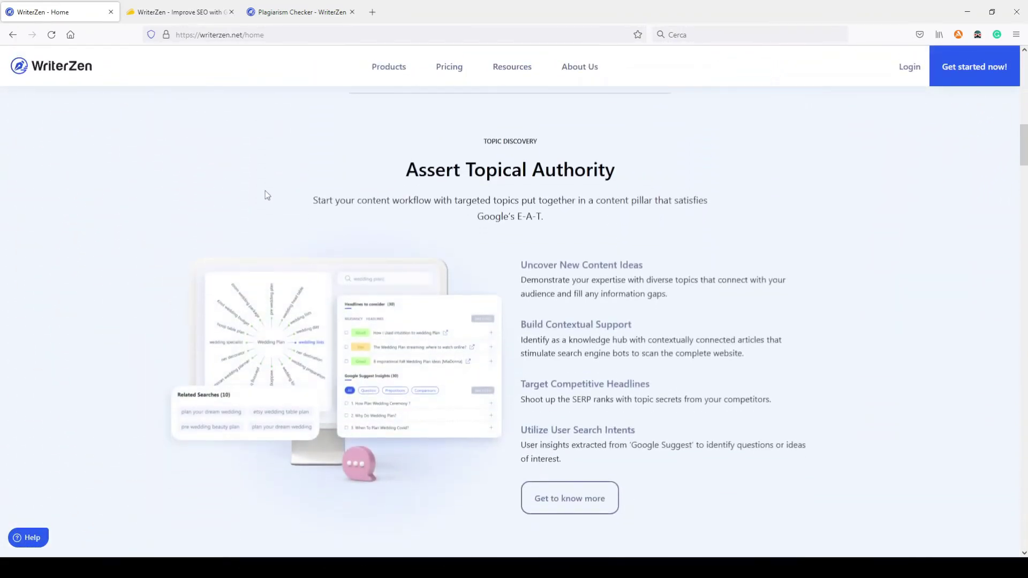
pyautogui.scroll(-6, 266, 194)
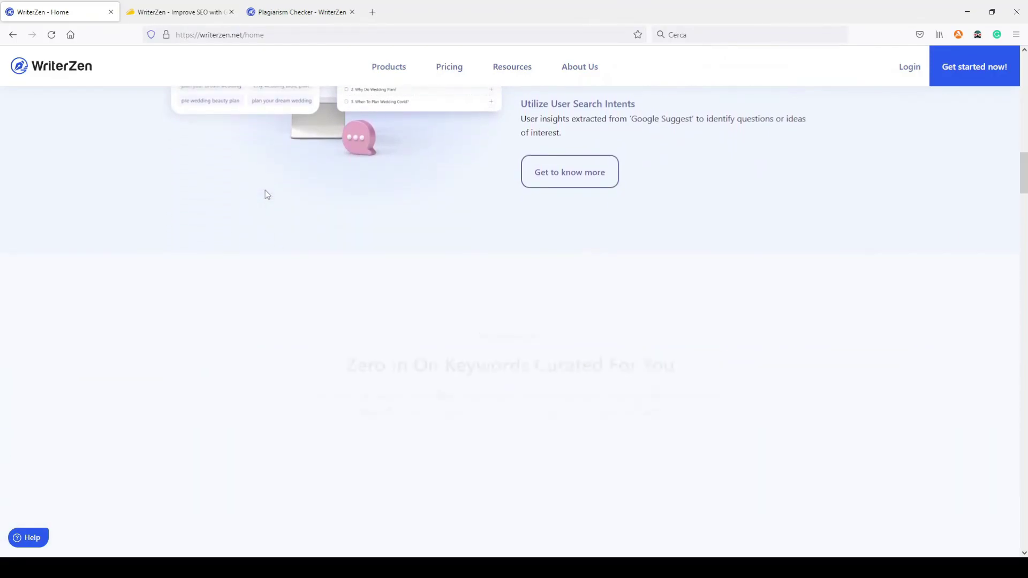
pyautogui.scroll(-8, 266, 193)
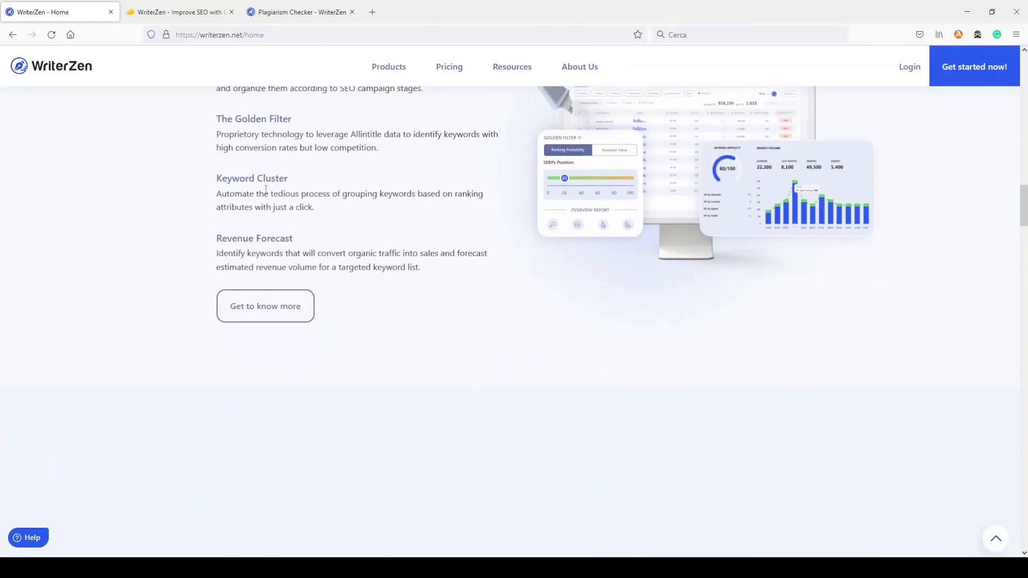
pyautogui.scroll(-10, 266, 191)
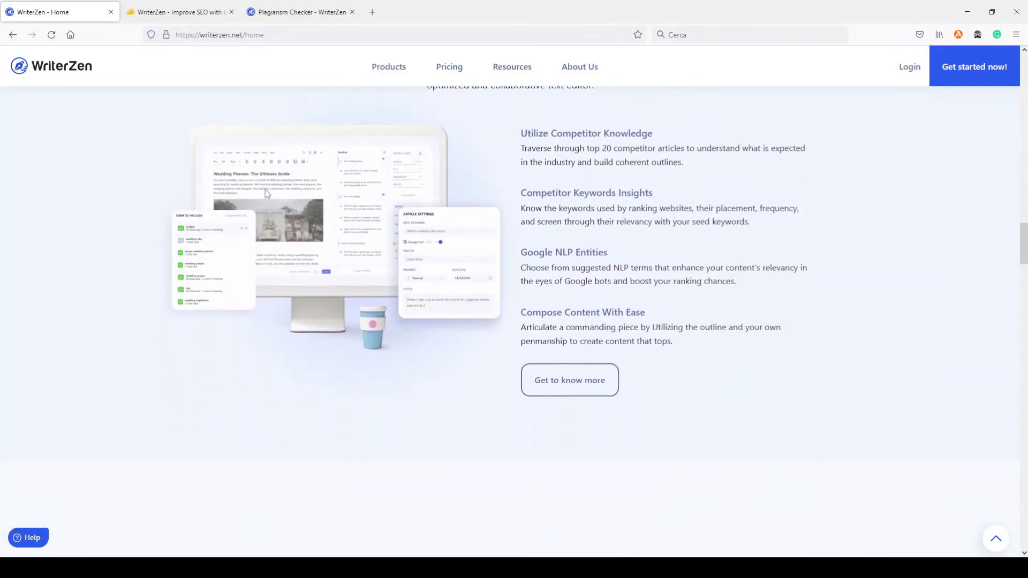
pyautogui.scroll(-5, 265, 191)
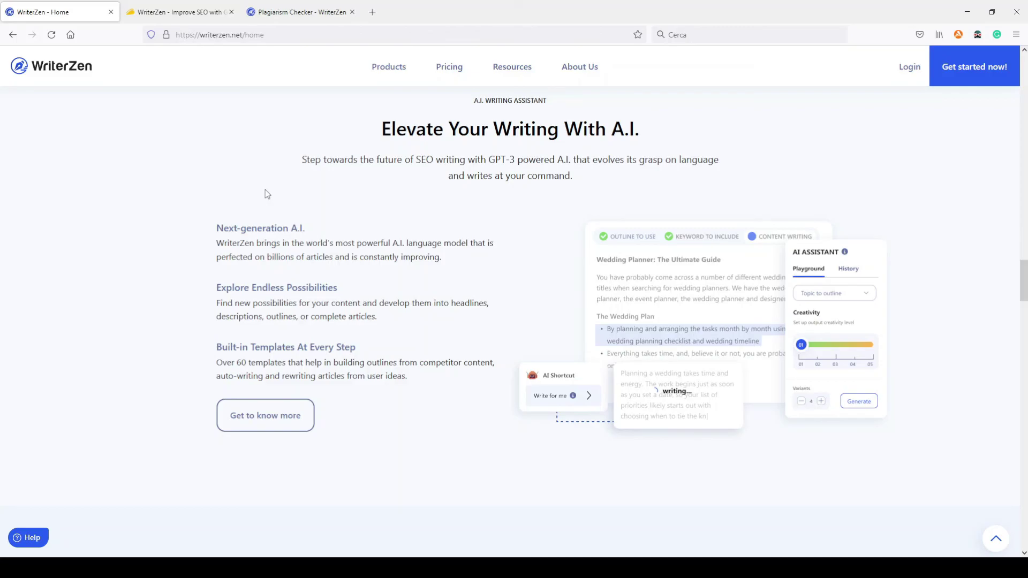
pyautogui.scroll(-7, 265, 191)
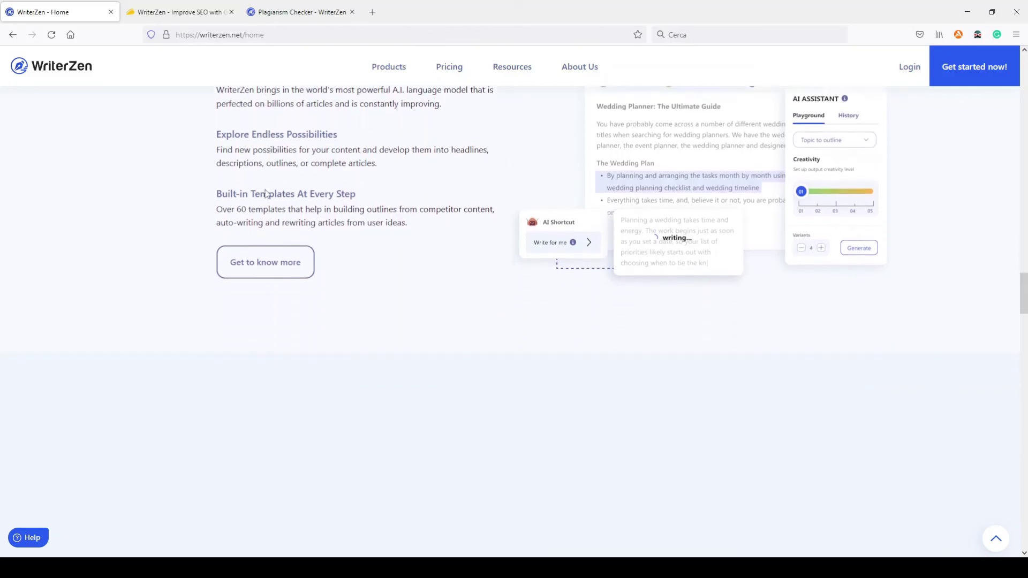
pyautogui.scroll(-5, 267, 193)
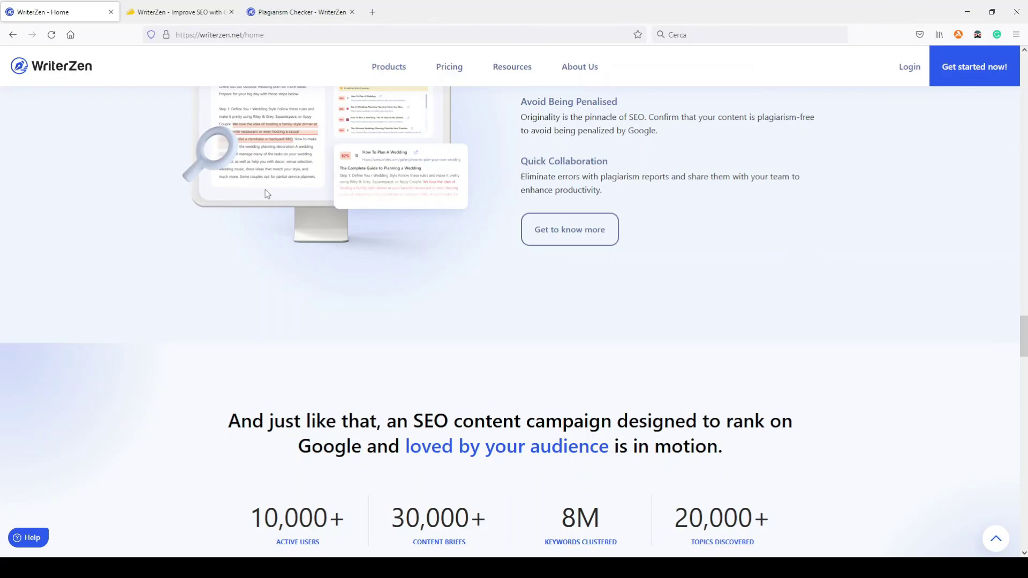
pyautogui.scroll(-6, 266, 192)
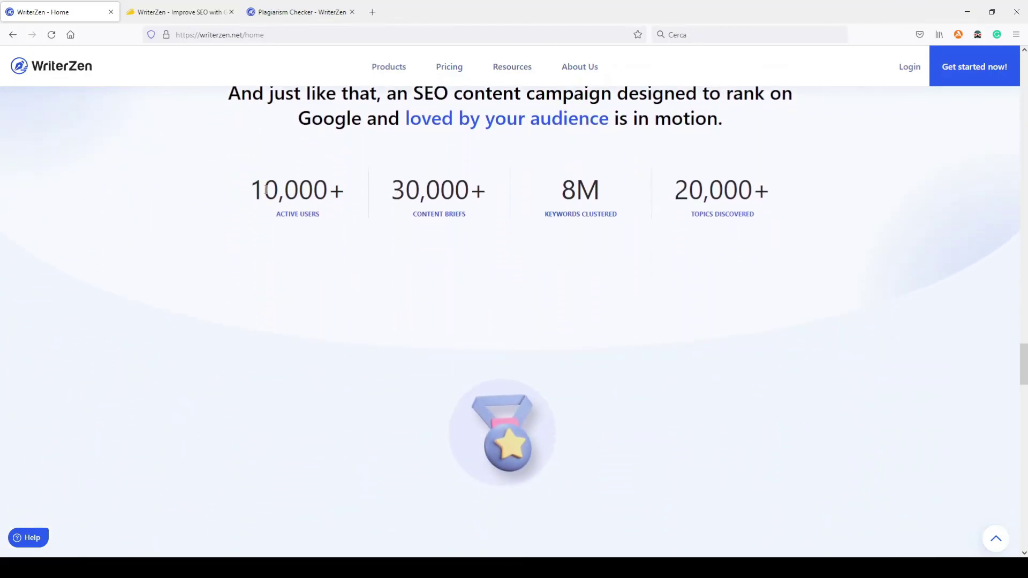
pyautogui.scroll(-1, 266, 189)
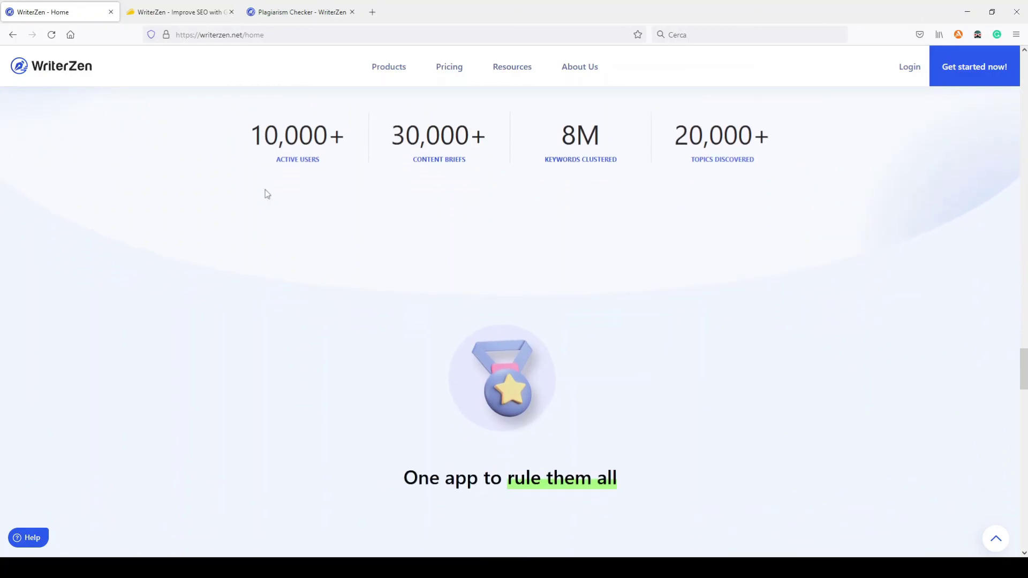
pyautogui.scroll(-9, 267, 194)
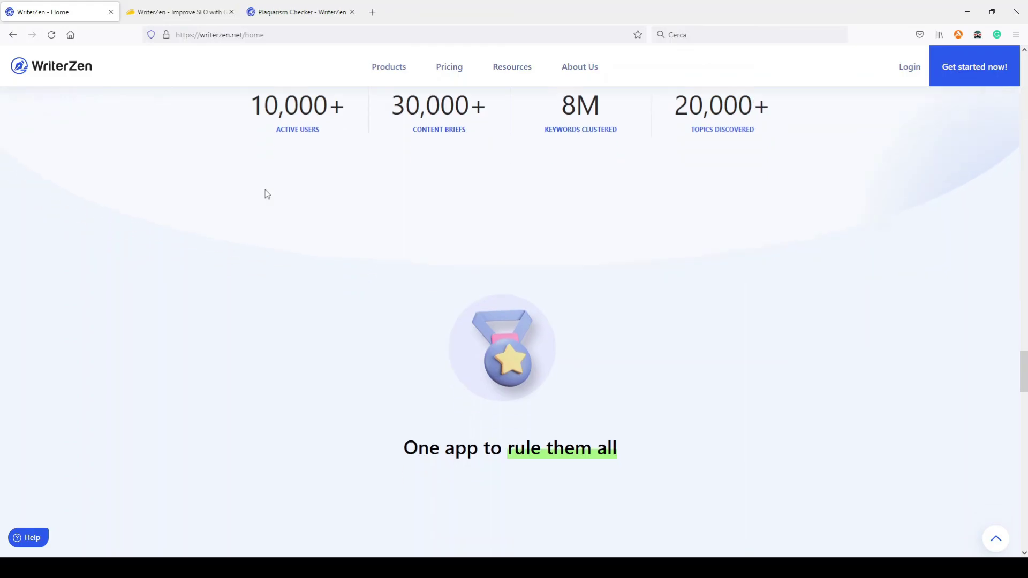
pyautogui.scroll(-1, 266, 192)
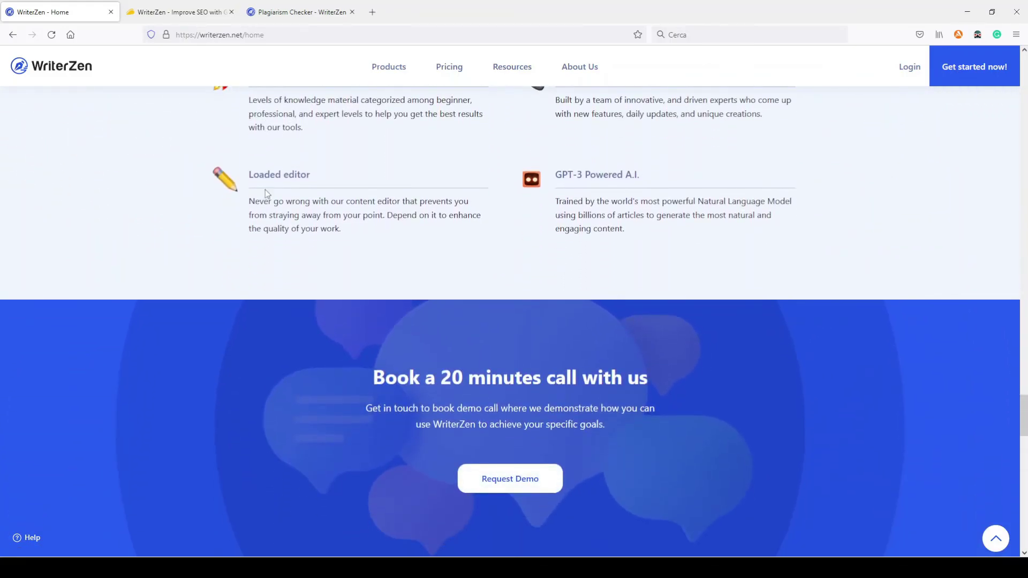